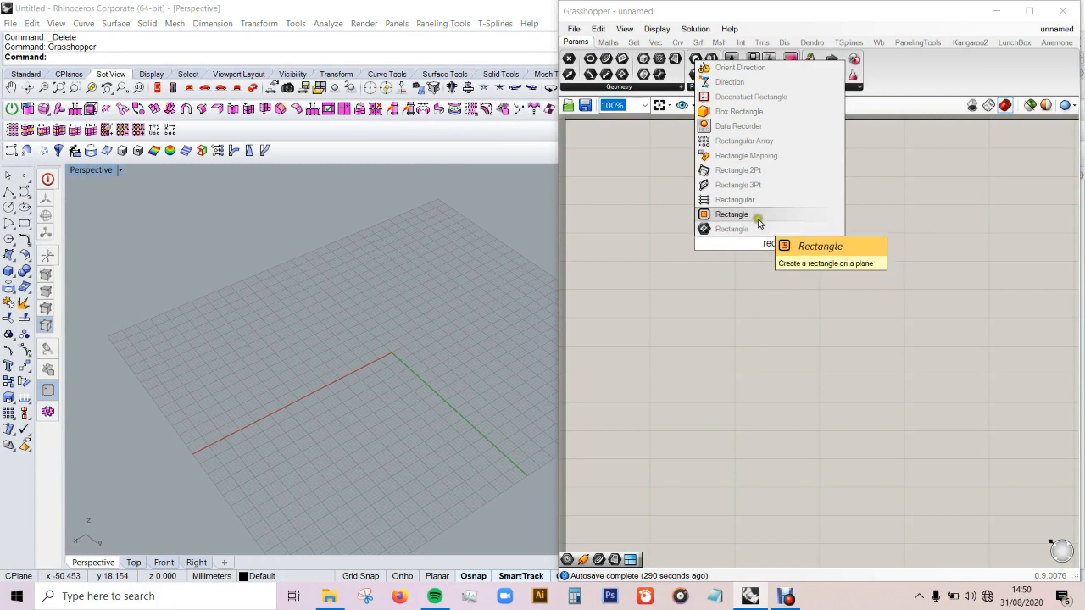
Step: Place a Rectangle component on the empty canvas
scroll(778, 256, up, 1)
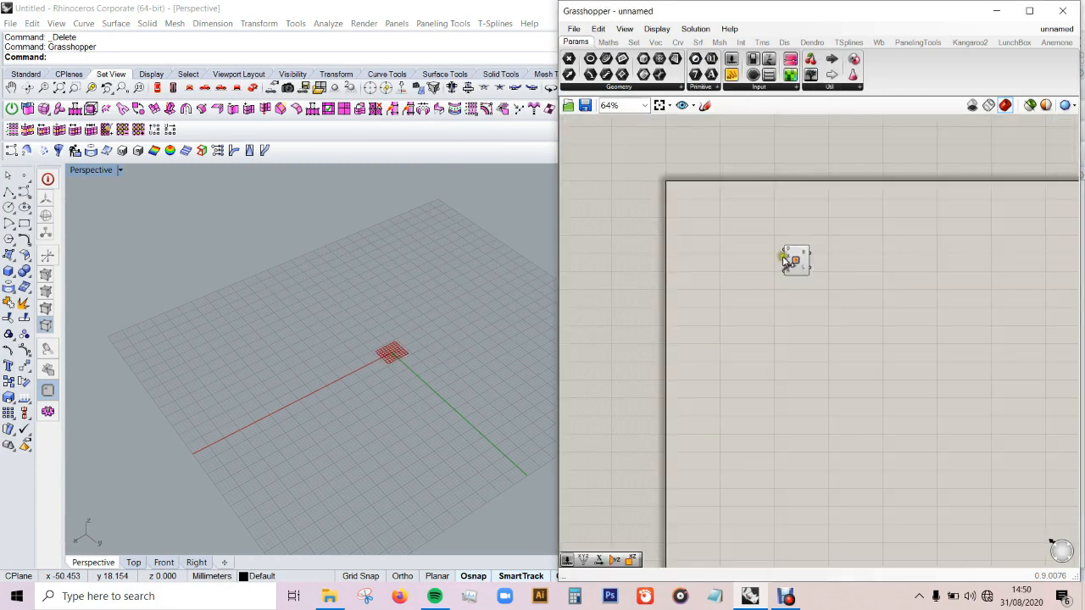
click(813, 258)
drag(818, 259, 820, 258)
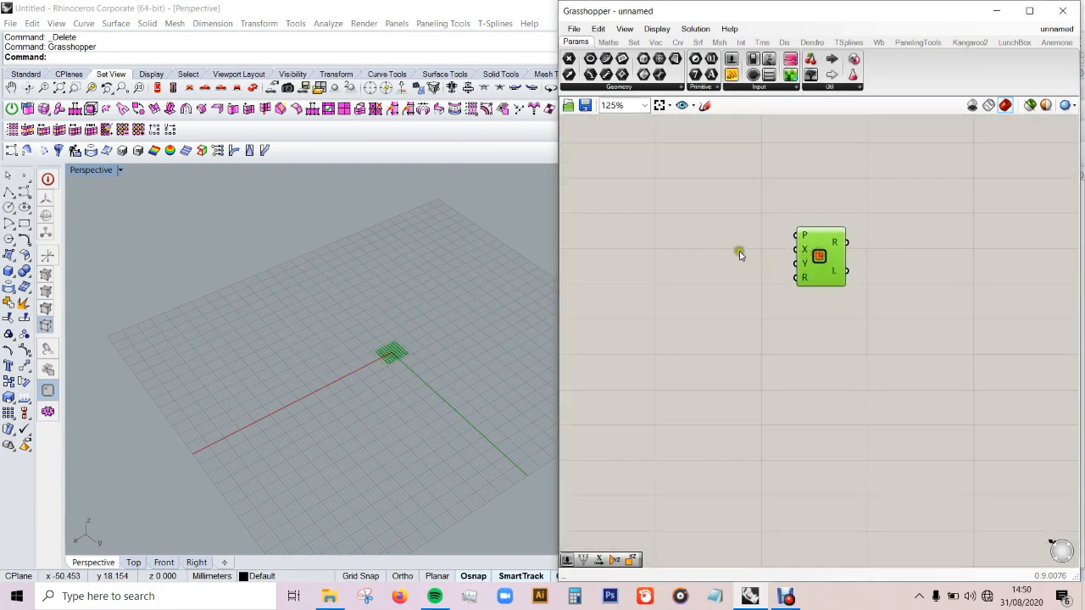
Step: Add a number slider set to 18 and wire it to both the X and Y size inputs of the Rectangle
double_click(719, 328)
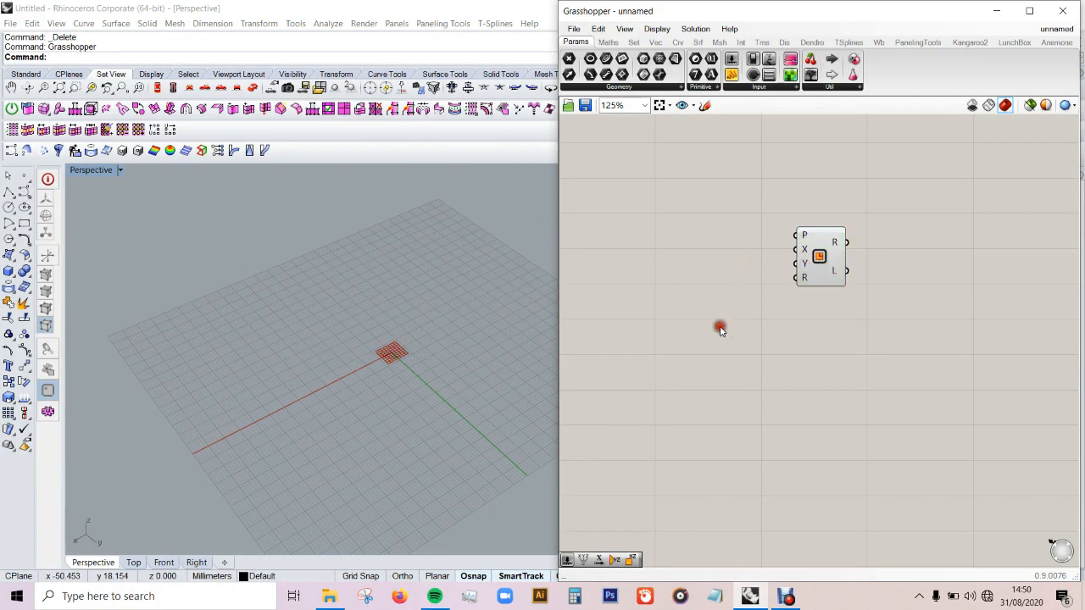
text(1)
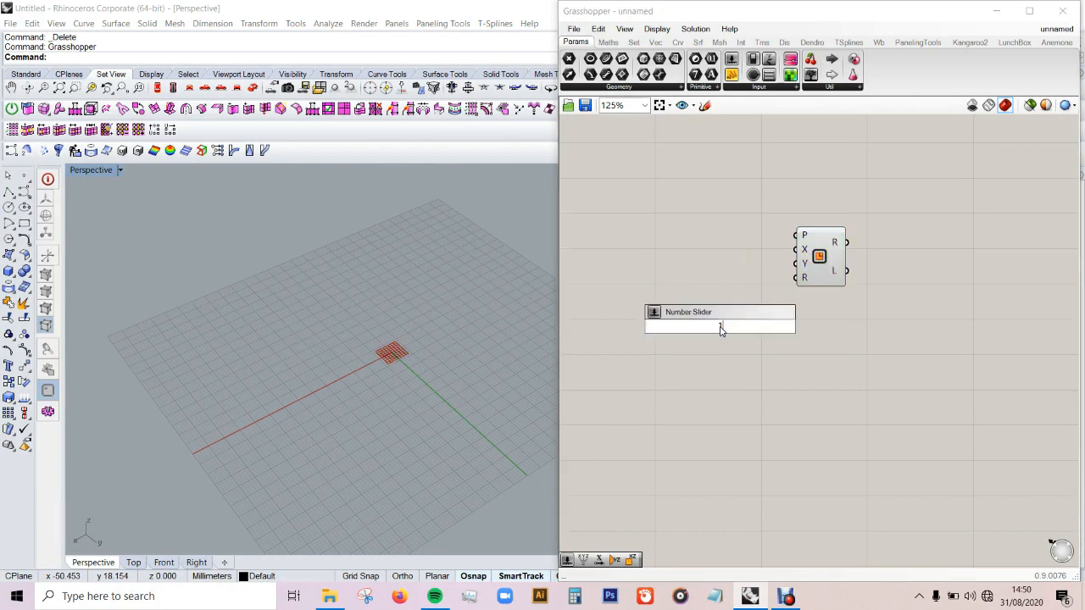
key(Return)
mouse_move(754, 326)
mouse_down()
mouse_move(743, 317)
mouse_move(787, 254)
mouse_move(759, 317)
mouse_up()
right_drag(340, 410, 395, 495)
scroll(396, 497, up, 10)
scroll(356, 448, down, 6)
right_drag(356, 447, 354, 400)
scroll(354, 400, down, 4)
scroll(305, 428, up, 5)
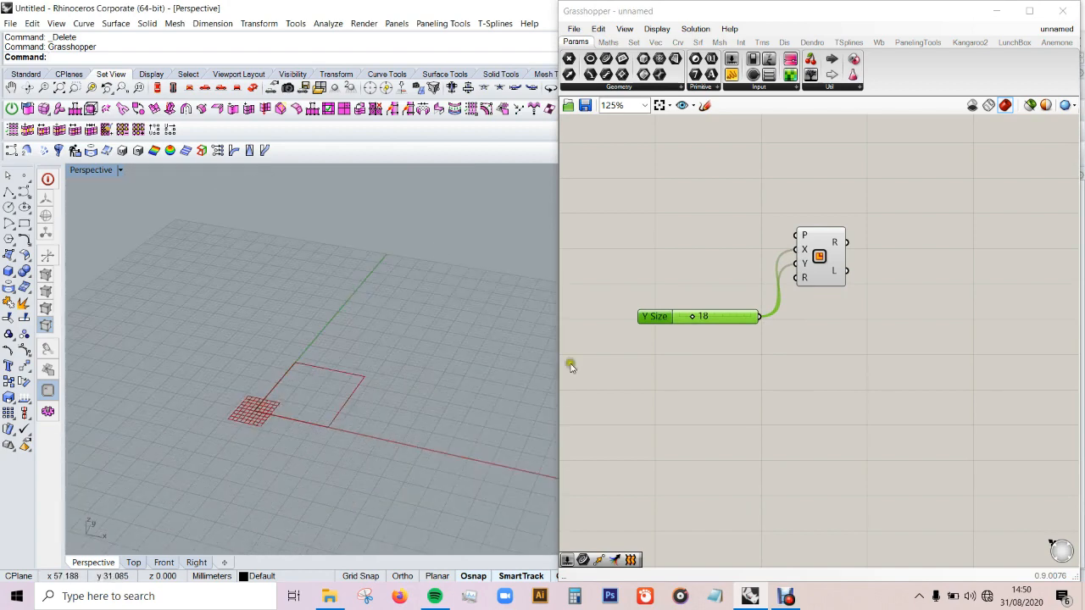
Step: Add a Unit X vector component and wire its output to the Rectangle's plane input
double_click(697, 254)
text(x)
key(Return)
mouse_move(727, 258)
mouse_down()
mouse_move(801, 235)
mouse_move(738, 245)
mouse_up()
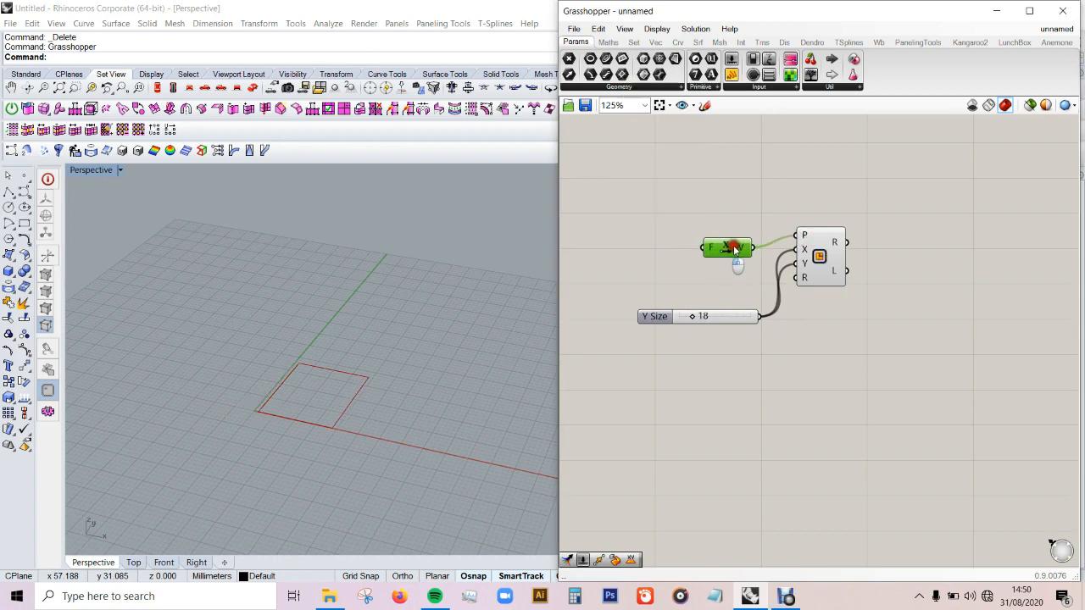
Step: Add a number slider for the Unit X factor and set it to 33
click(604, 242)
double_click(605, 240)
text(28)
key(Return)
drag(669, 243, 609, 248)
scroll(285, 397, down, 3)
scroll(368, 414, up, 3)
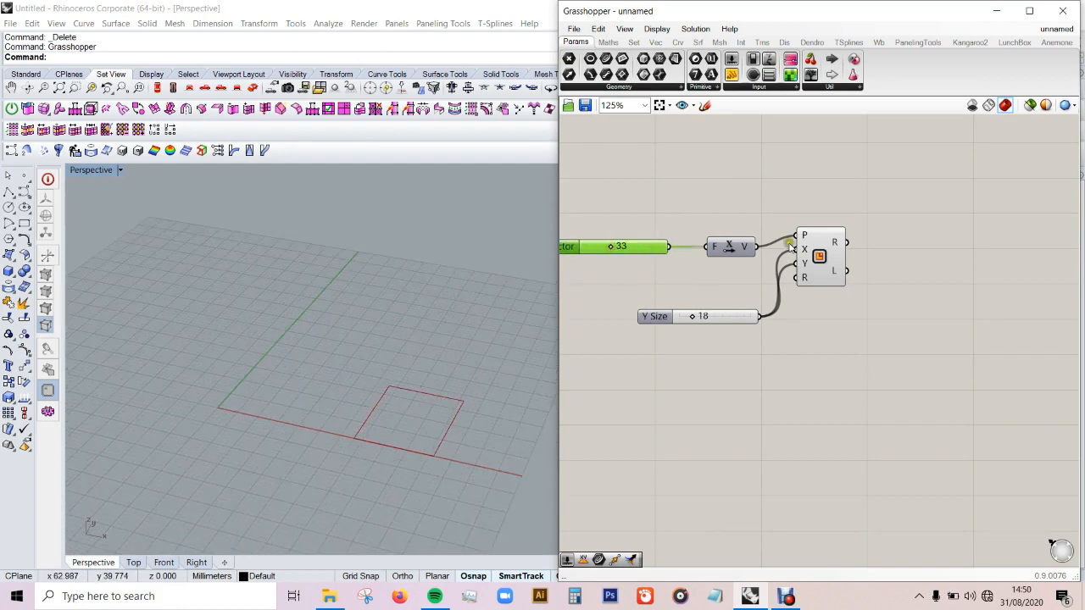
Step: Add a Deconstruct Brep component and wire the Rectangle's R output into its B input
scroll(797, 250, down, 2)
scroll(862, 259, up, 4)
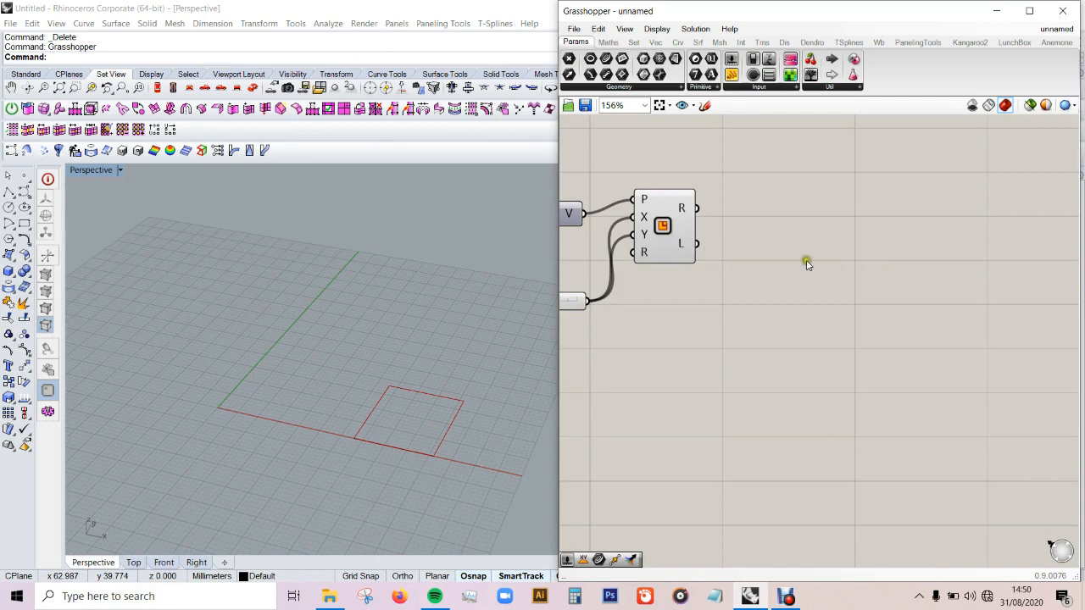
scroll(815, 257, down, 2)
scroll(827, 250, up, 2)
double_click(831, 248)
text(dec)
click(827, 159)
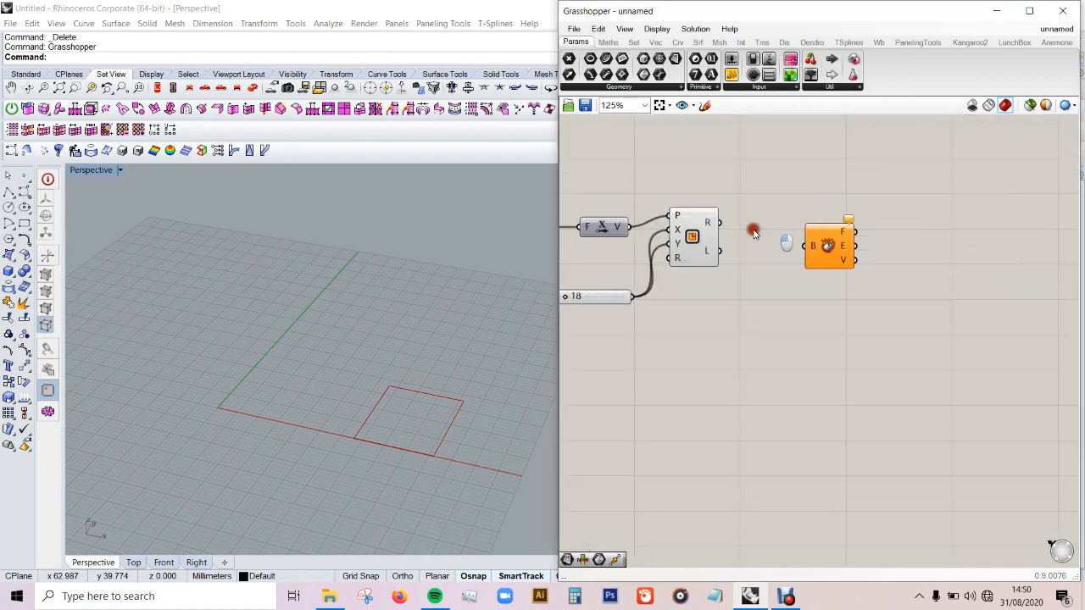
drag(722, 223, 821, 241)
click(827, 244)
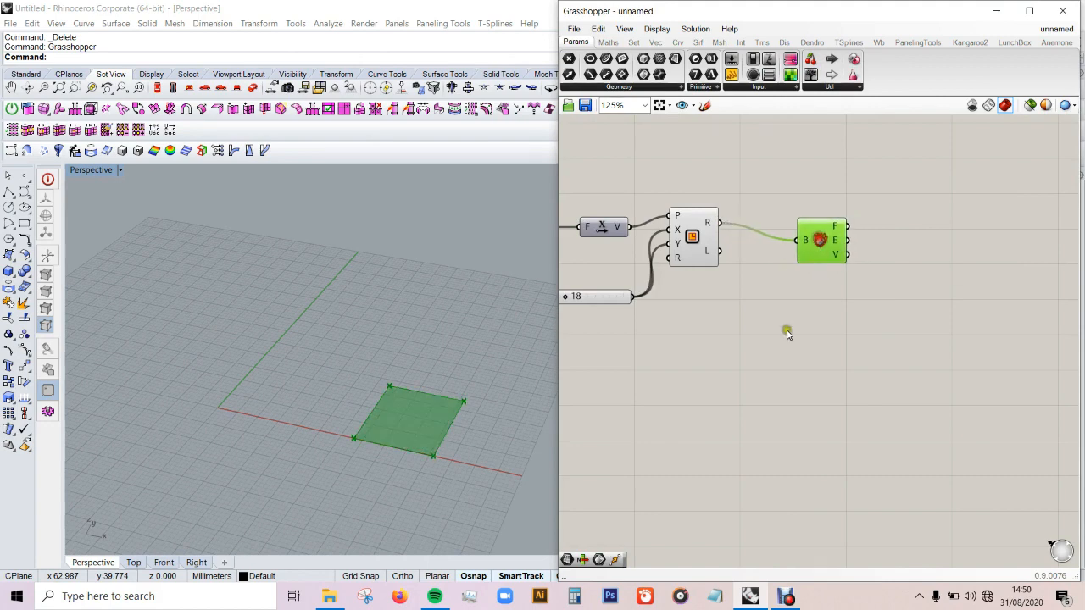
Step: Add a List Item component beyond the Deconstruct Brep component
click(785, 332)
scroll(751, 294, down, 2)
scroll(935, 237, up, 2)
double_click(896, 234)
text(line)
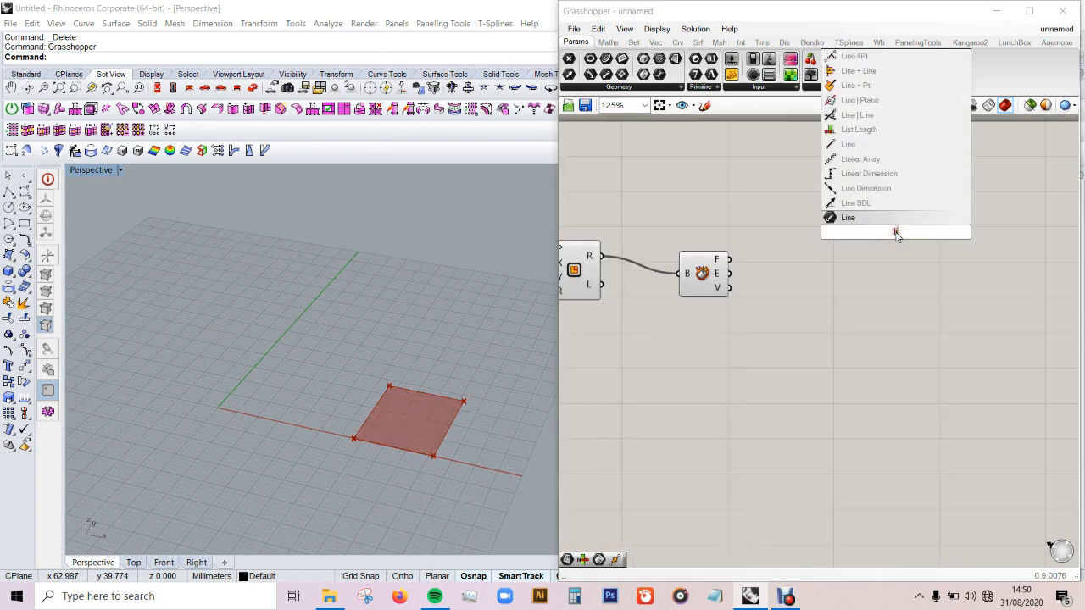
text(st)
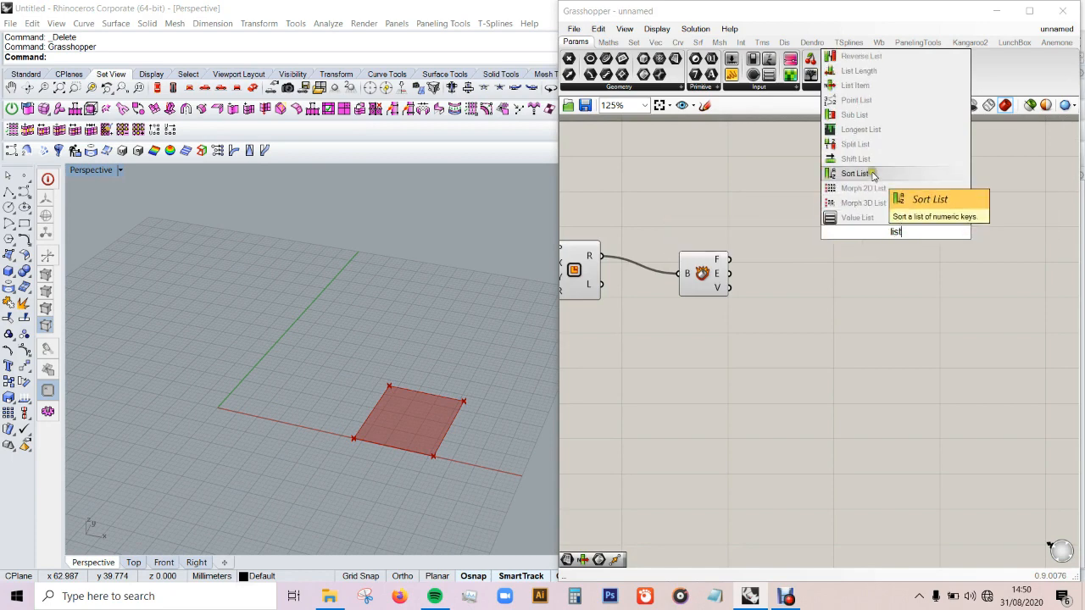
click(856, 86)
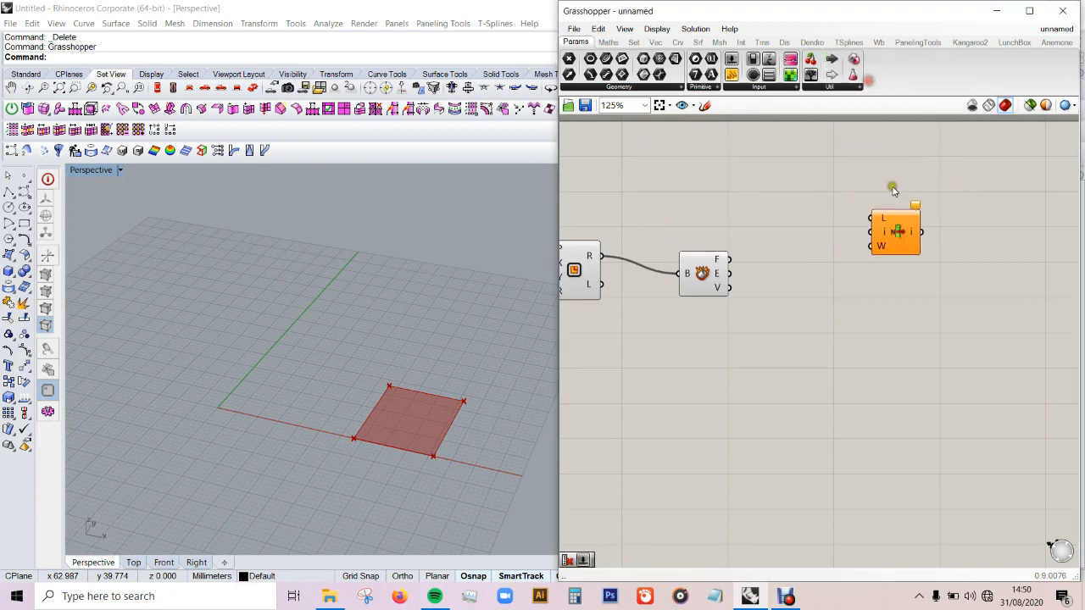
drag(896, 237, 884, 216)
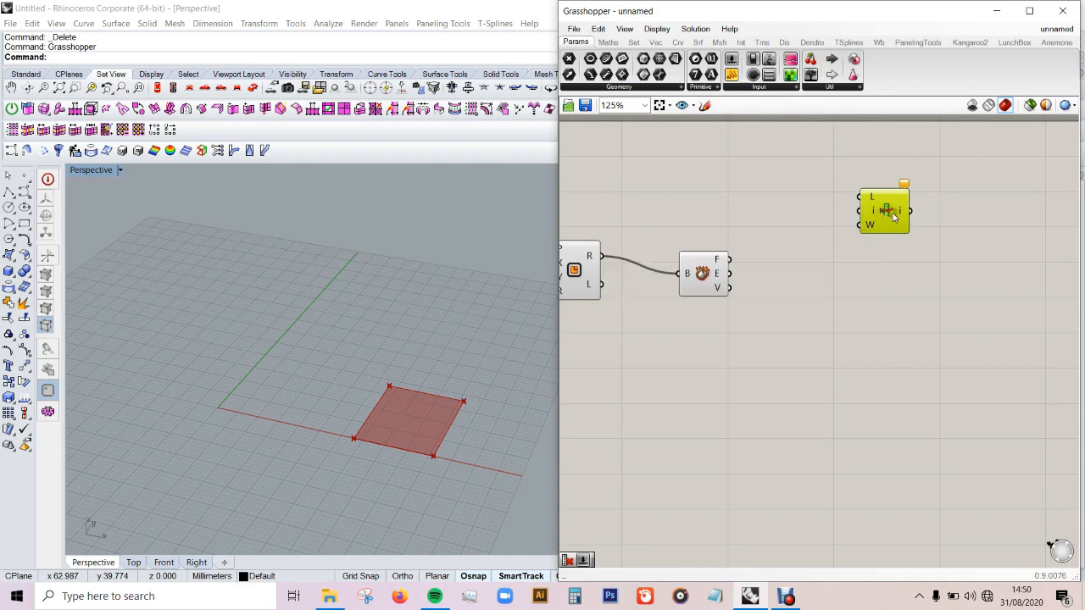
Step: Duplicate the List Item component three times and arrange all four in a vertical column
key(ctrl+c)
key(ctrl+v)
key(ctrl+v)
key(ctrl+v)
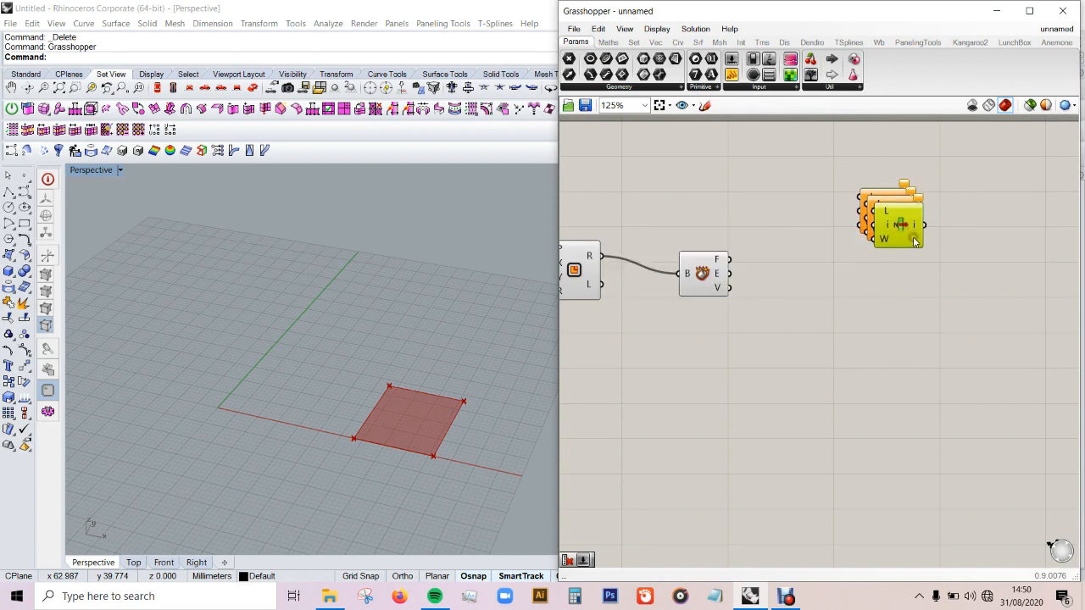
drag(908, 235, 884, 405)
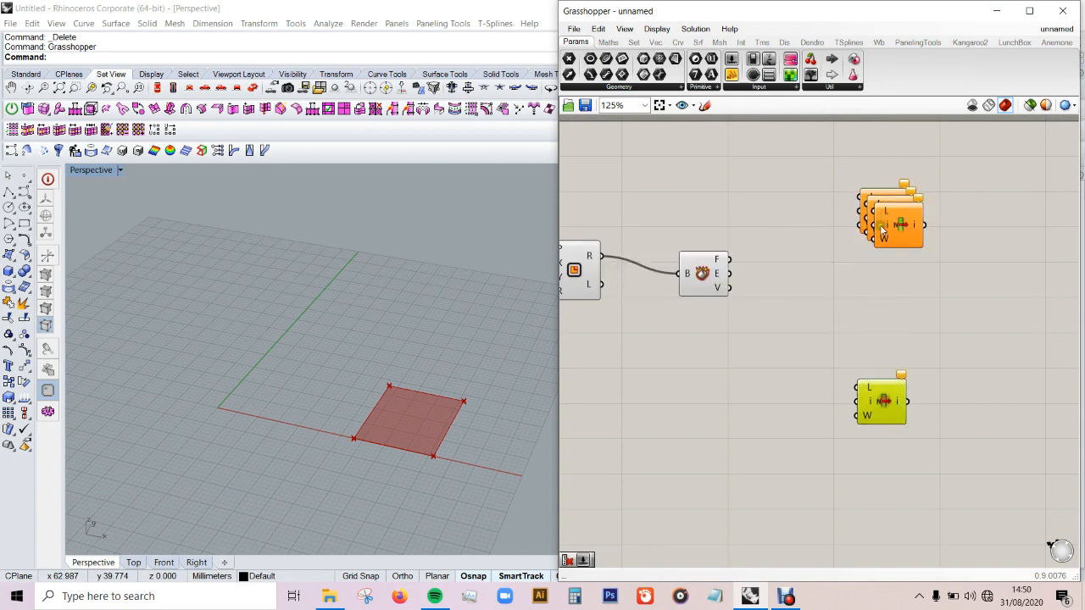
mouse_move(897, 225)
mouse_down()
mouse_move(881, 335)
mouse_move(887, 211)
mouse_up()
click(956, 225)
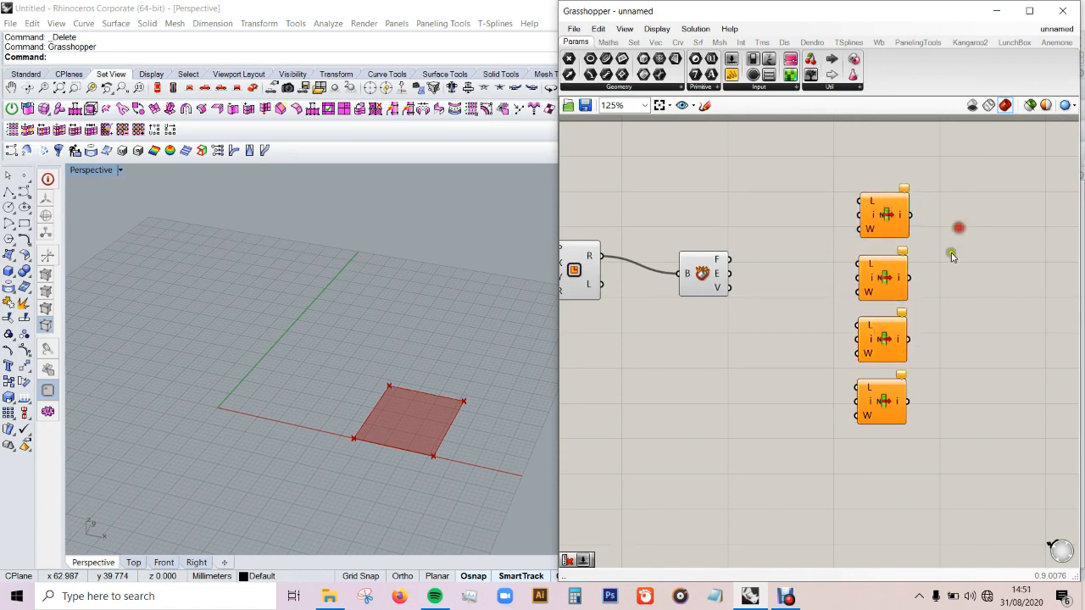
Step: Move the column of four List Item components further away from Deconstruct Brep to make room for sliders
scroll(953, 227, down, 1)
drag(954, 211, 876, 413)
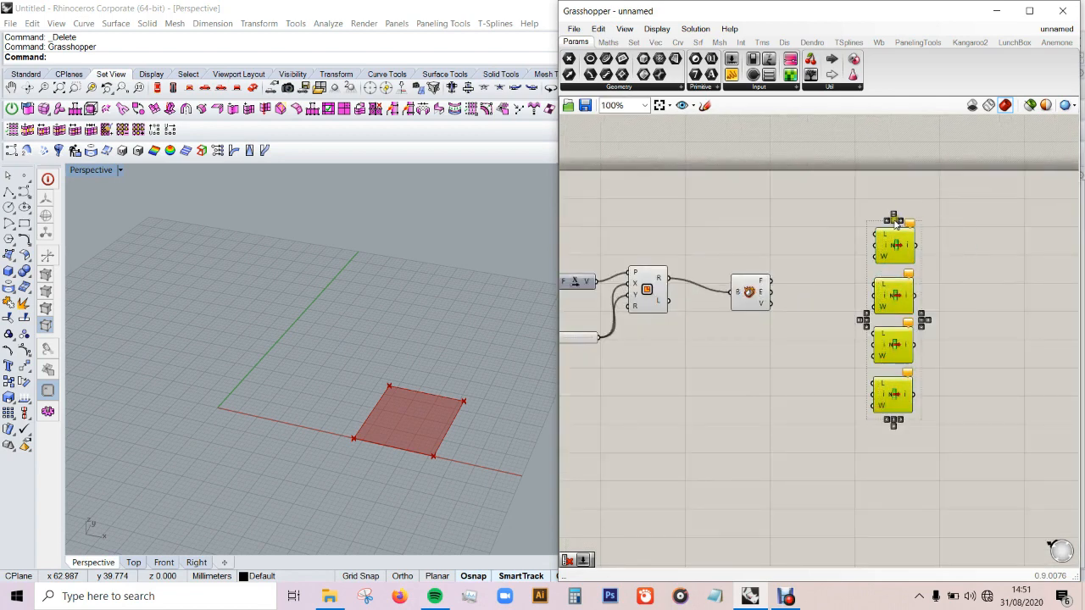
drag(894, 222, 907, 229)
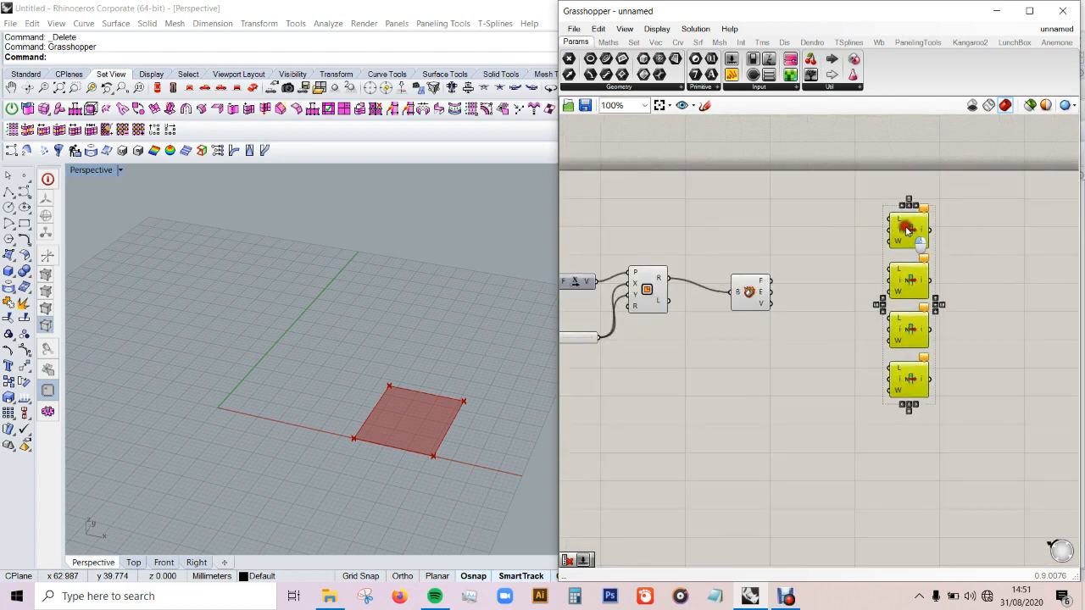
click(1001, 235)
scroll(814, 250, up, 1)
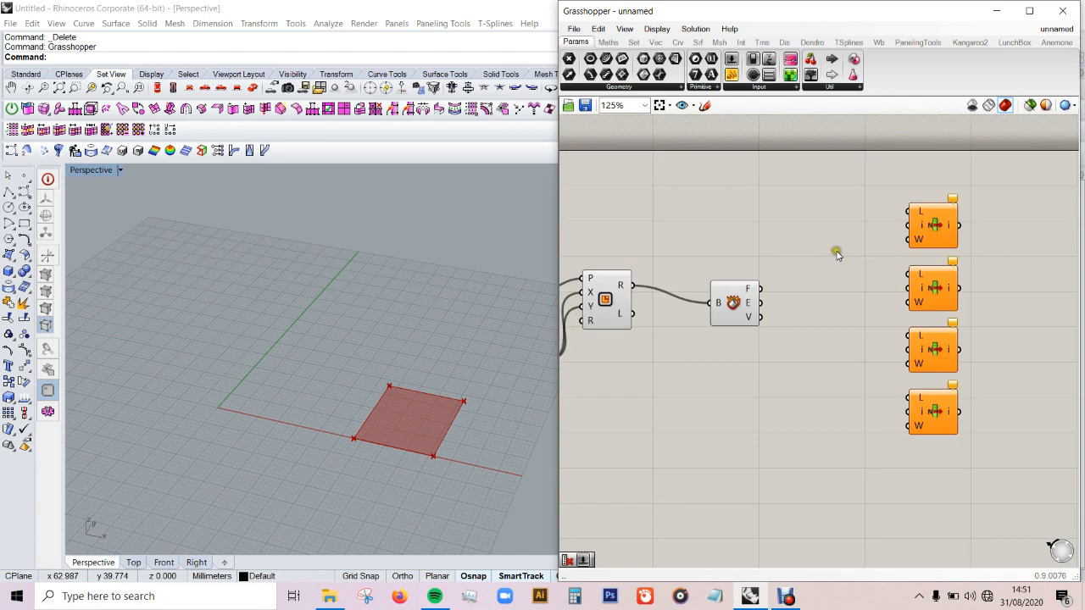
scroll(836, 252, up, 1)
double_click(837, 232)
text(1)
key(Return)
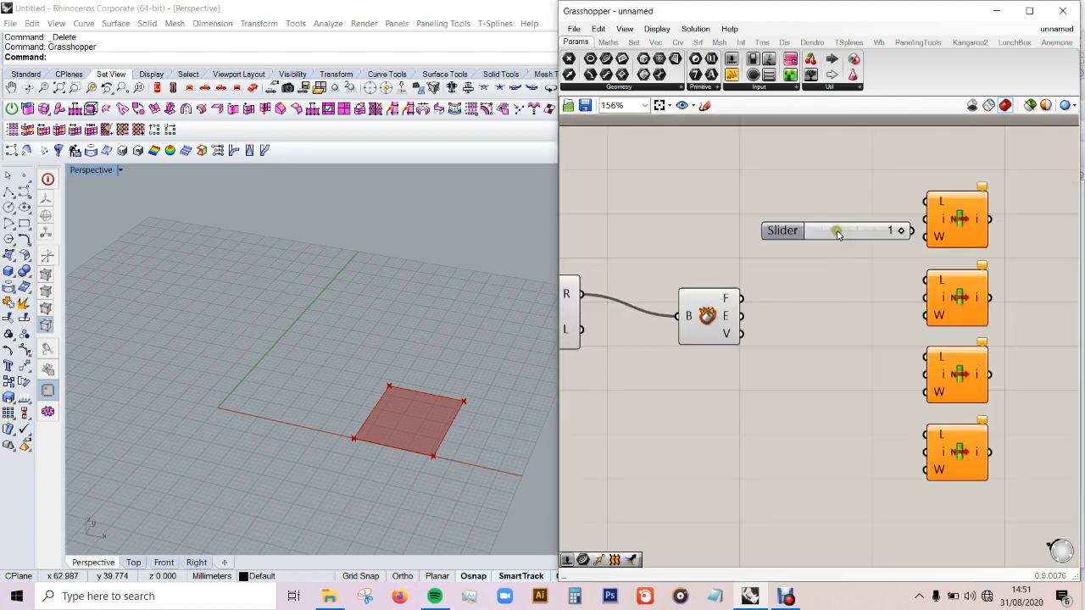
click(861, 232)
key(Delete)
Step: Add a number slider set to 3 and wire it to the index input of the lowest List Item
double_click(847, 236)
text(2)
key(Return)
drag(886, 239, 924, 452)
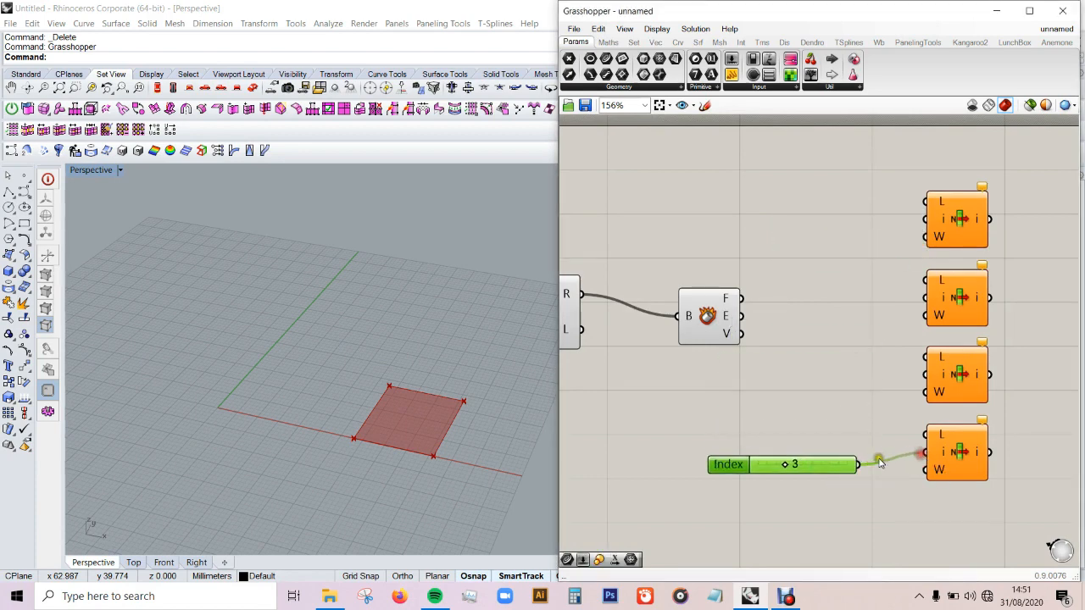
Step: Make three copies of the index slider and spread them beside the other List Item components
drag(834, 464, 857, 379)
key(ctrl+v)
drag(863, 470, 869, 305)
key(ctrl+v)
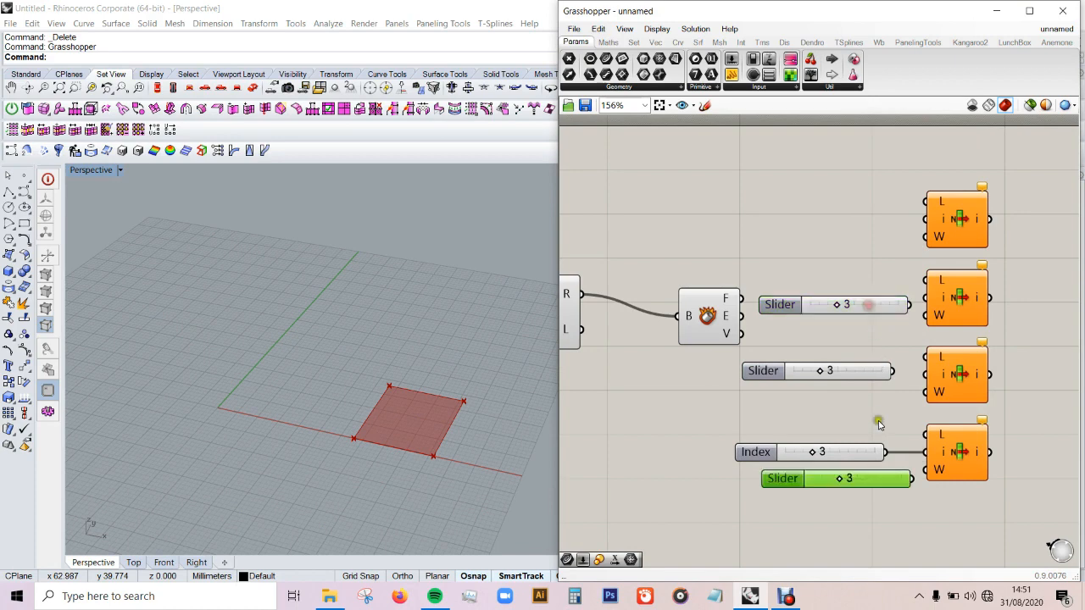
click(870, 288)
Step: Wire the three copied sliders to the index inputs of the upper List Items and align the sliders in a column
drag(868, 480, 925, 219)
drag(912, 305, 925, 297)
drag(908, 375, 880, 377)
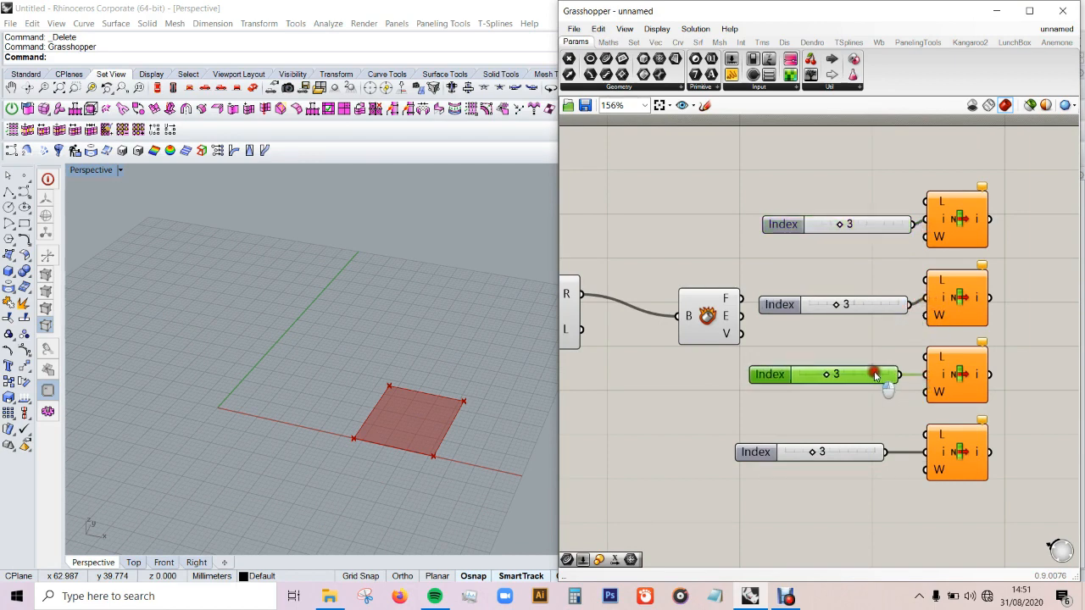
drag(843, 460, 863, 460)
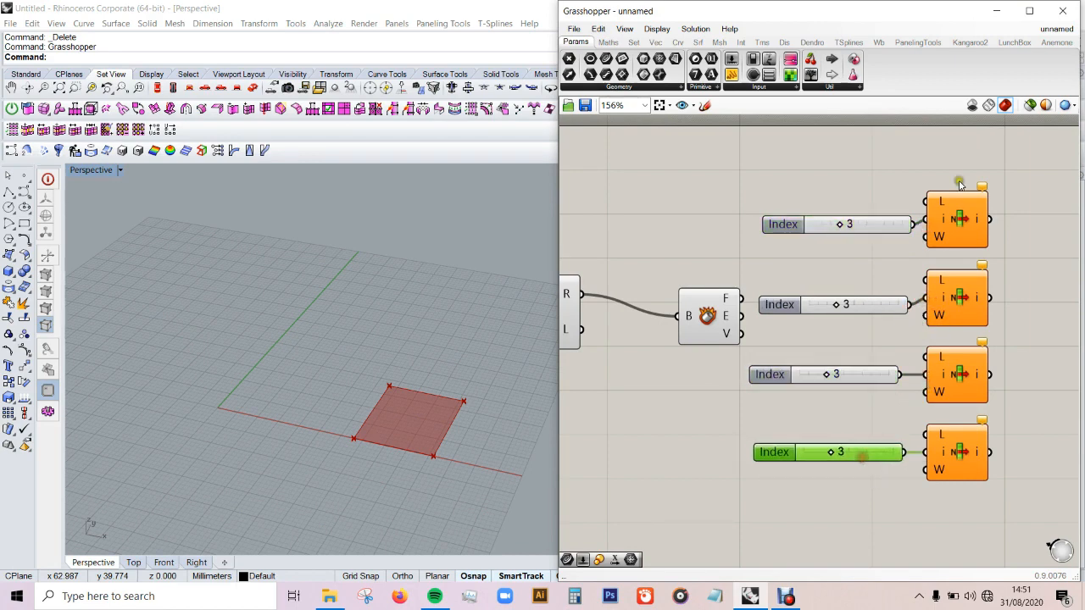
Step: Wire the vertices output of Deconstruct Brep to the list input of all four List Item components
drag(930, 203, 741, 336)
drag(921, 283, 740, 334)
drag(926, 356, 741, 335)
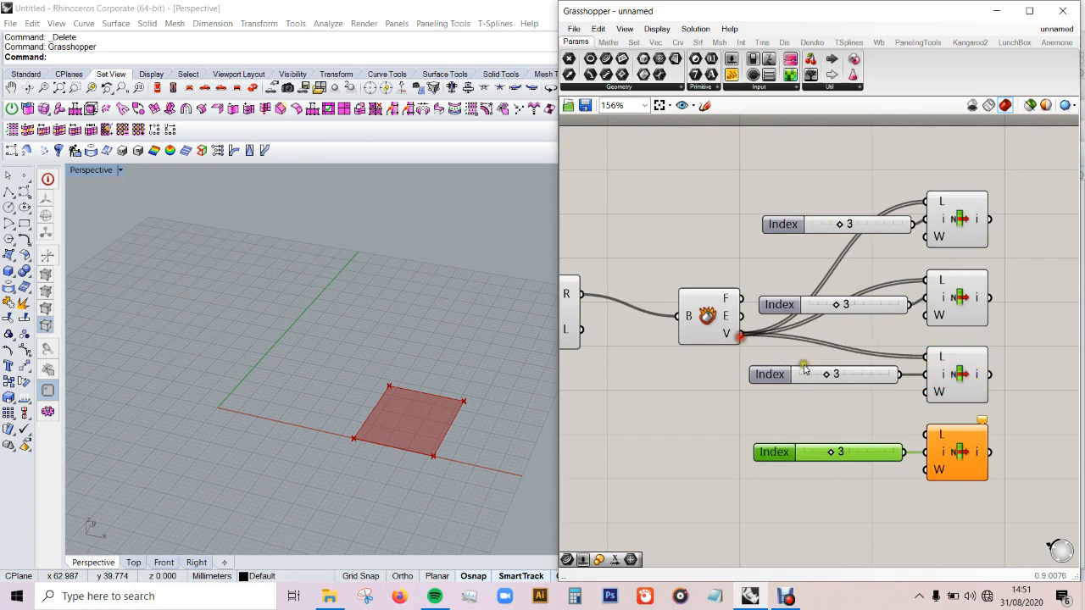
drag(930, 442, 740, 334)
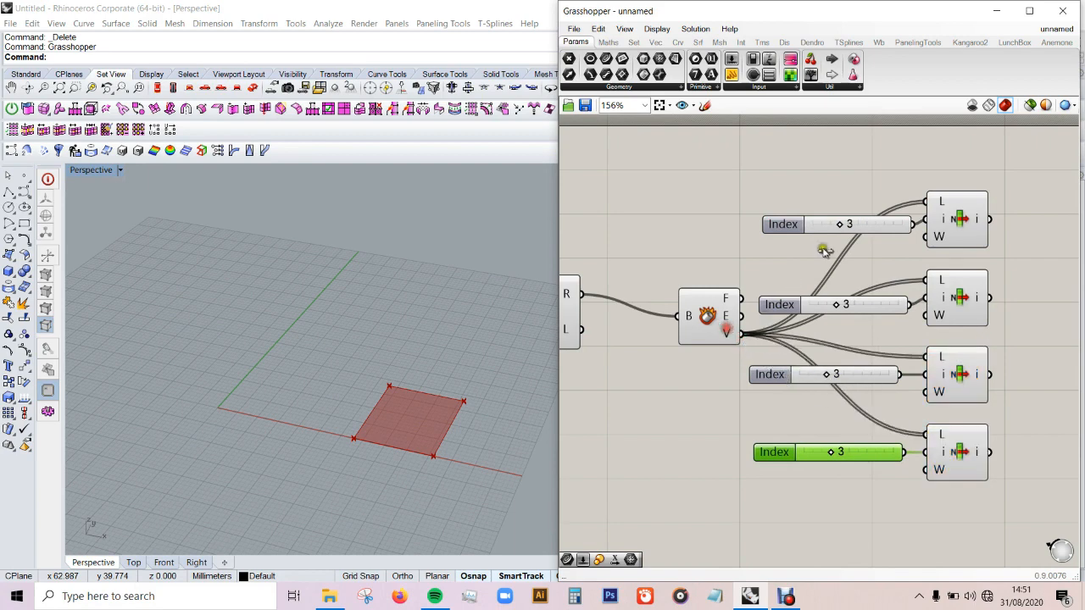
Step: Set the upper three index sliders to 0, 1 and 2 in order from the top
drag(841, 227, 787, 236)
drag(837, 306, 812, 312)
drag(827, 373, 816, 374)
Step: Select each List Item in turn to examine which corner of the square it picks in the Perspective viewport
click(958, 220)
click(593, 437)
scroll(453, 435, up, 3)
scroll(452, 436, down, 2)
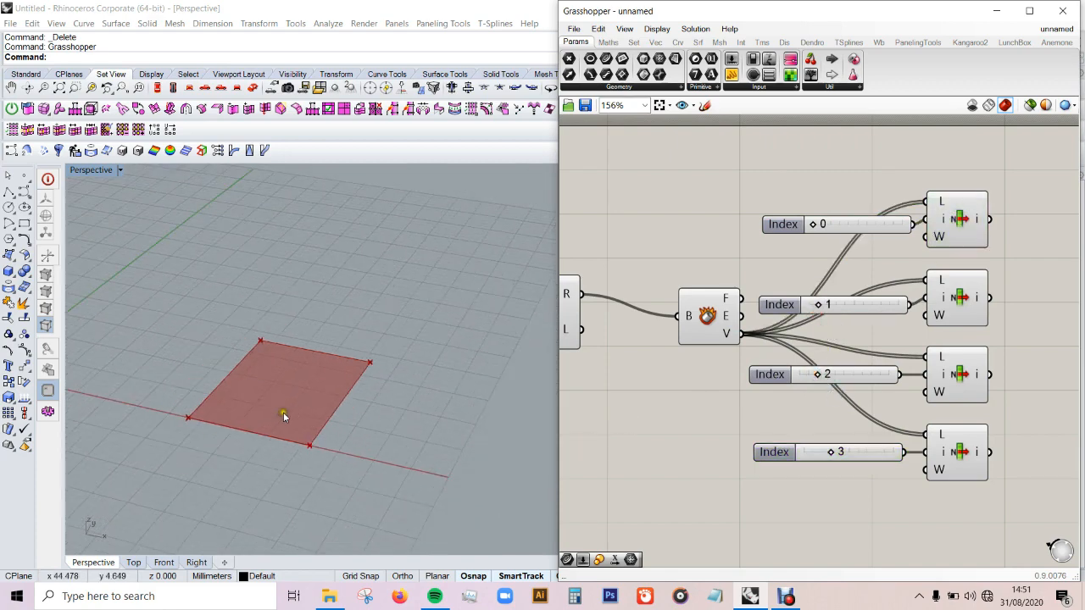
scroll(283, 411, up, 4)
click(959, 216)
click(987, 335)
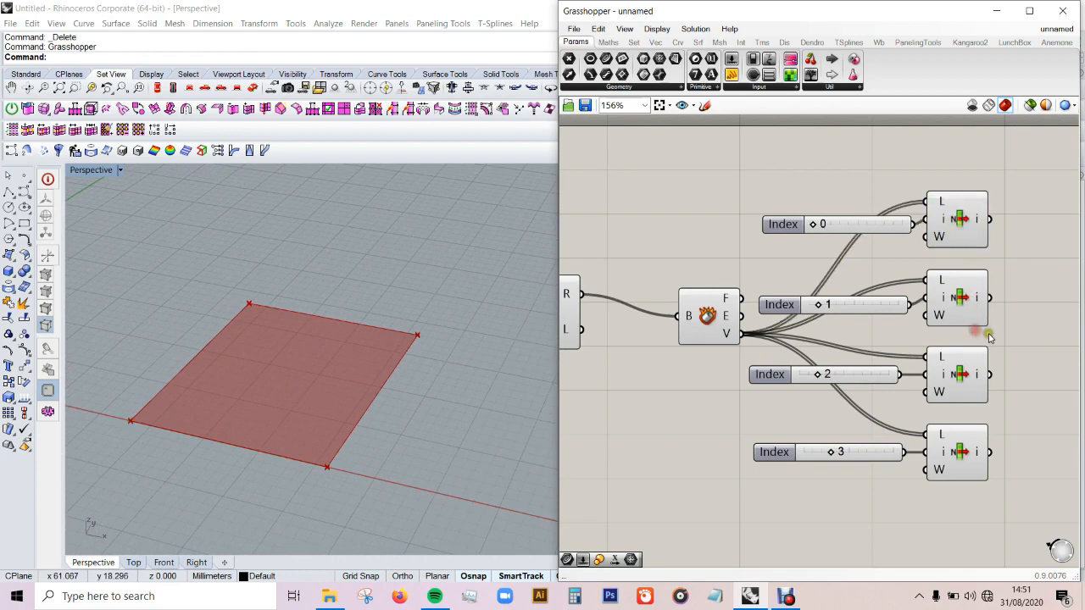
click(966, 298)
click(960, 383)
click(963, 442)
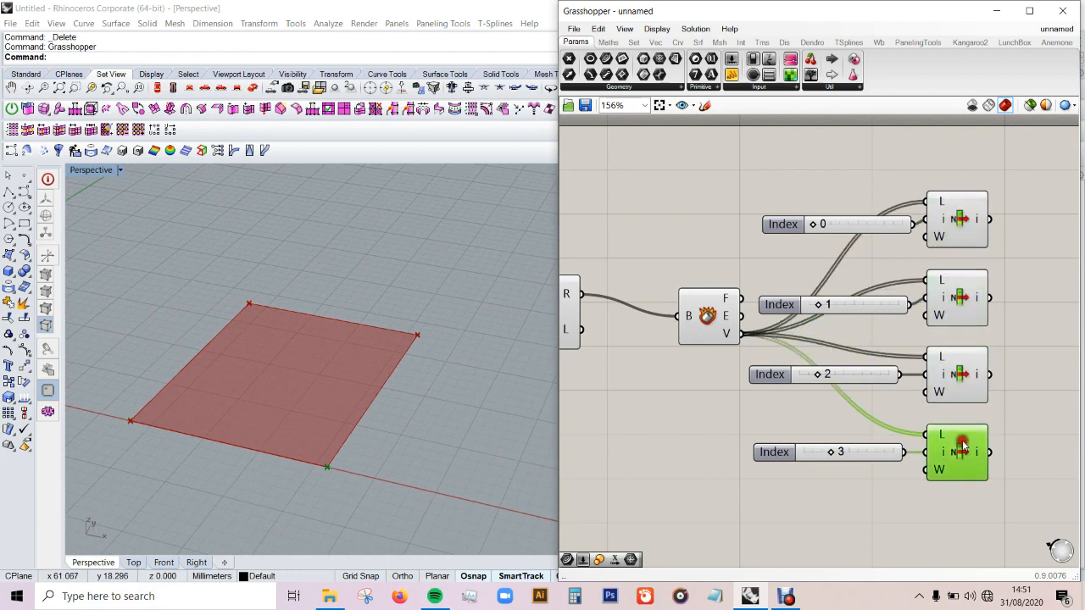
click(1022, 421)
Step: Turn off the preview of the Deconstruct Brep component and check the corners picked by the first two List Items
click(717, 320)
middle_click(706, 320)
click(735, 281)
click(956, 225)
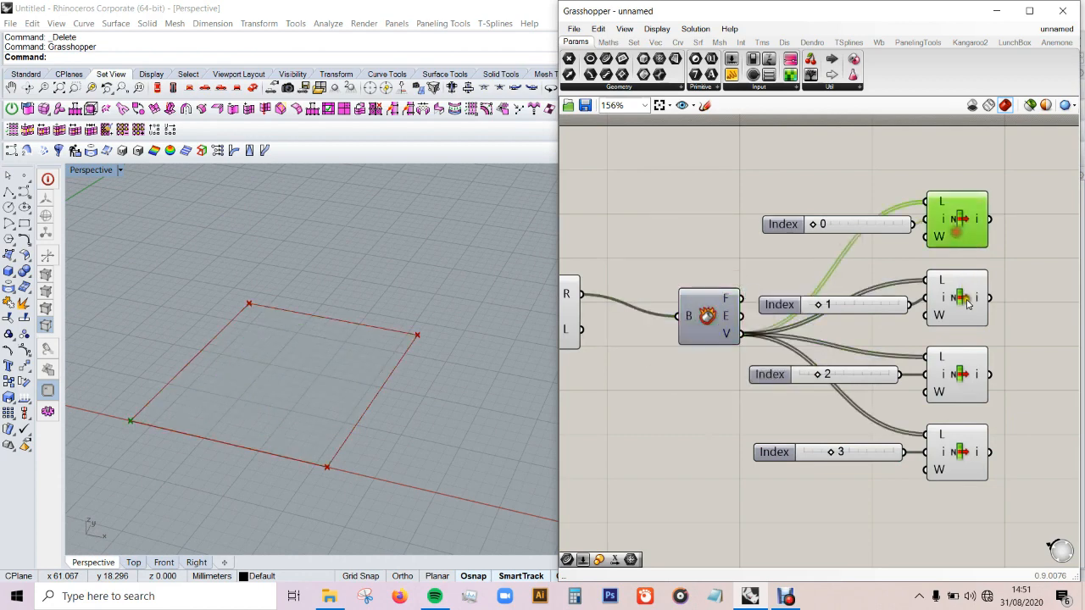
click(967, 299)
click(1034, 297)
Step: Turn off the Rectangle component's preview and check the corner points of the first three List Items
scroll(970, 316, down, 2)
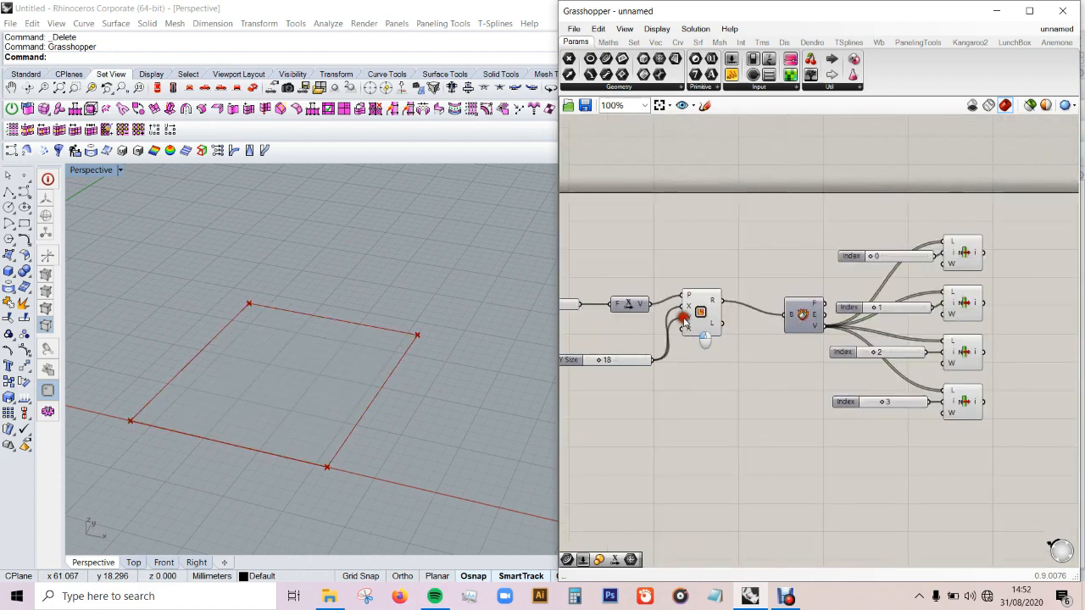
click(707, 316)
middle_click(708, 318)
click(735, 278)
click(757, 247)
click(953, 260)
click(954, 309)
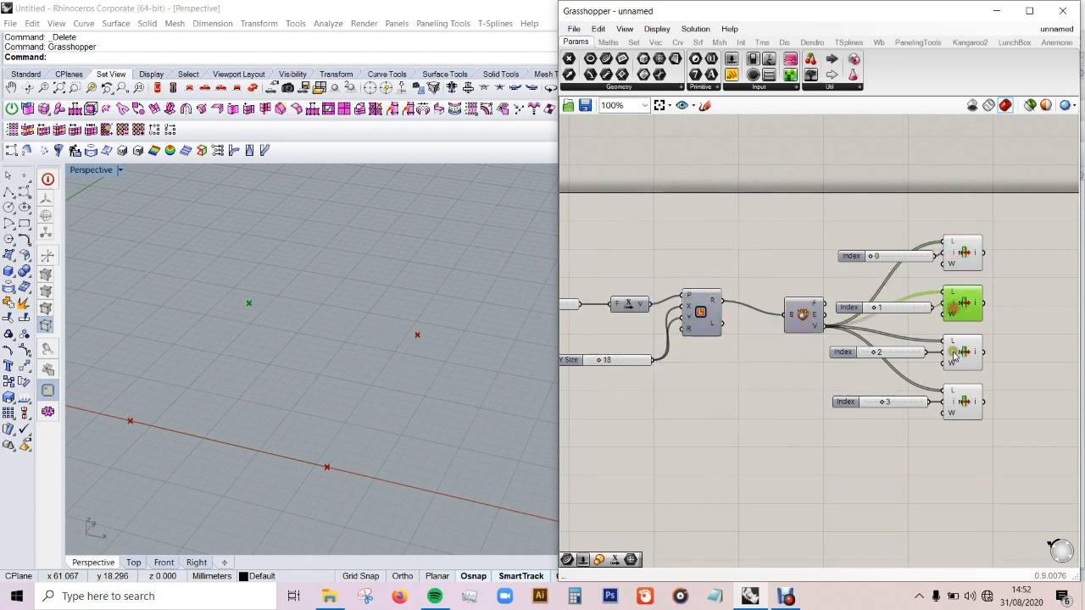
scroll(763, 354, down, 2)
scroll(882, 339, up, 2)
click(950, 349)
Step: Add a Deconstruct component for points beside the List Item components
scroll(794, 293, down, 2)
scroll(925, 280, up, 4)
double_click(930, 266)
text(decc)
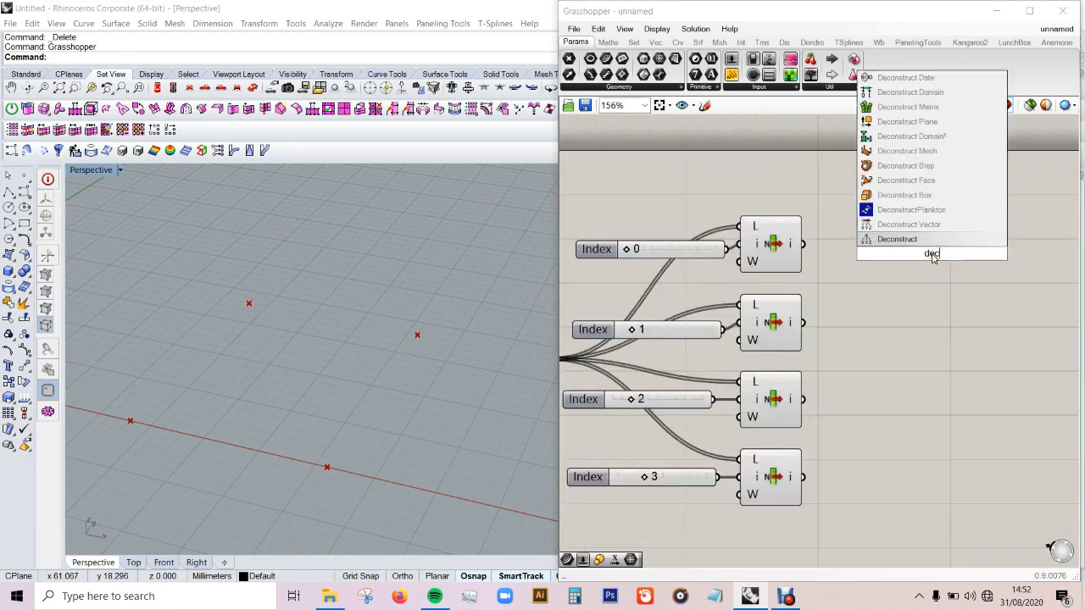
key(BackSpace)
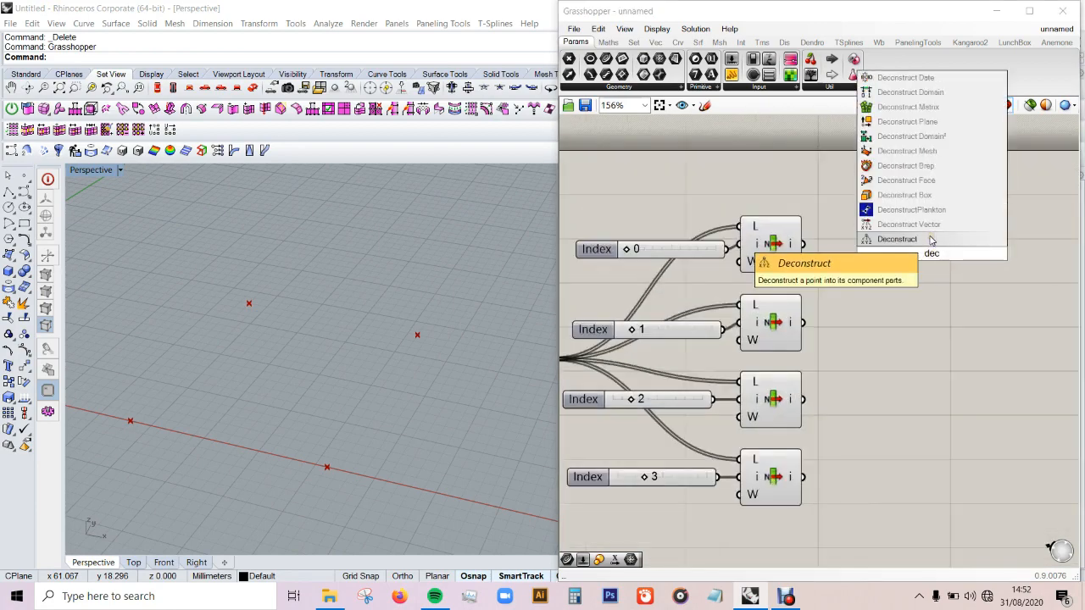
click(931, 240)
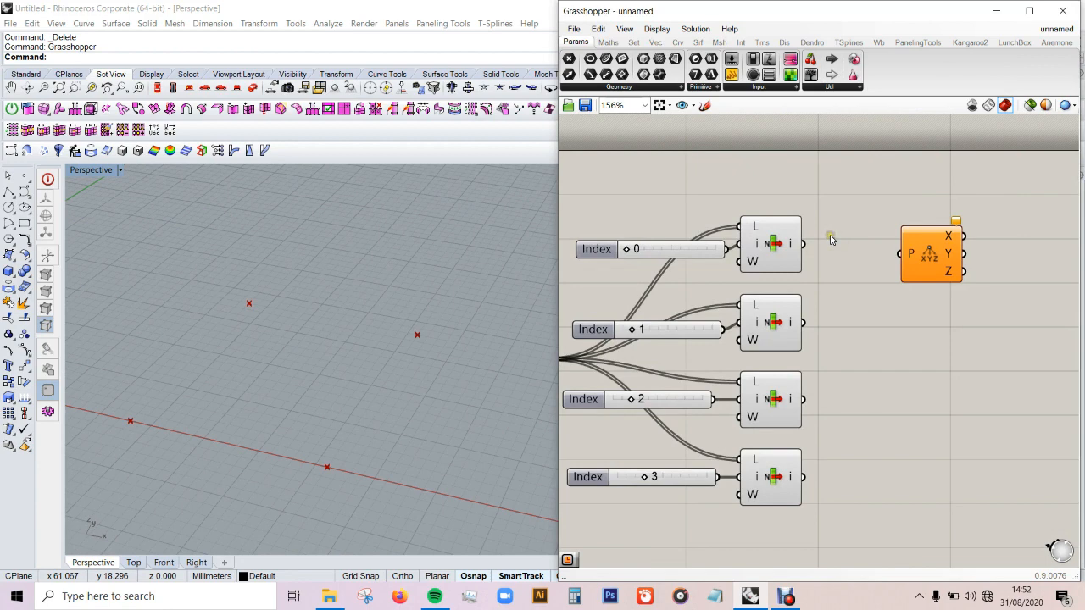
Step: Make three copies of the Deconstruct component and stack all four in a column, one beside each List Item
drag(916, 255, 911, 476)
key(ctrl+c)
key(ctrl+v)
key(ctrl+v)
key(ctrl+v)
drag(946, 268, 914, 391)
drag(945, 256, 920, 312)
drag(935, 245, 922, 225)
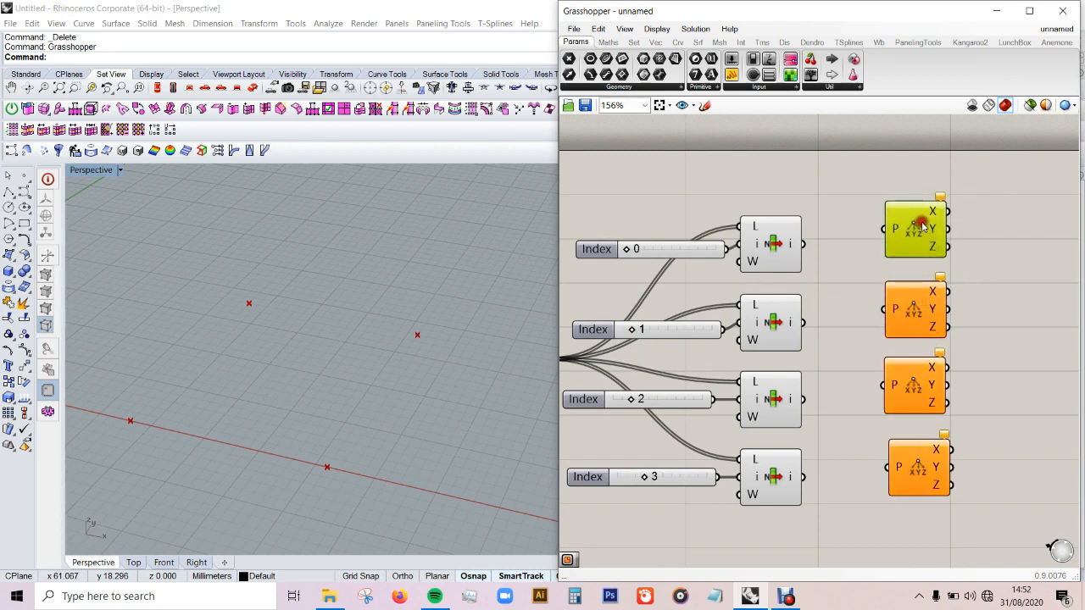
click(845, 184)
Step: Connect each List Item's output to the P input of its Deconstruct component and line up the lower two with their List Items
scroll(833, 255, down, 1)
drag(853, 247, 918, 235)
drag(853, 309, 912, 300)
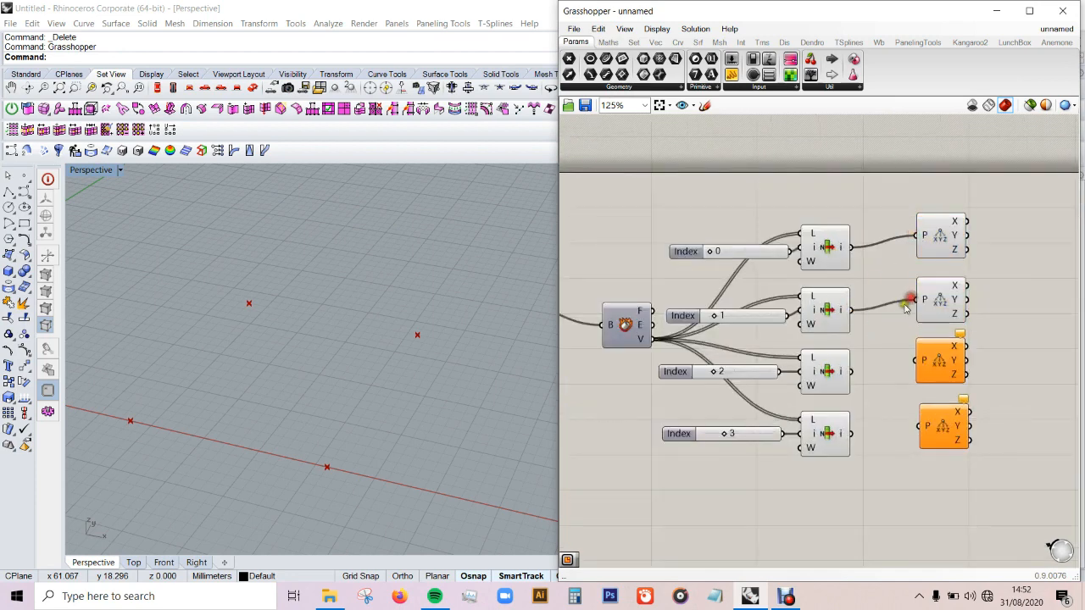
drag(852, 372, 917, 360)
drag(852, 433, 918, 430)
click(933, 430)
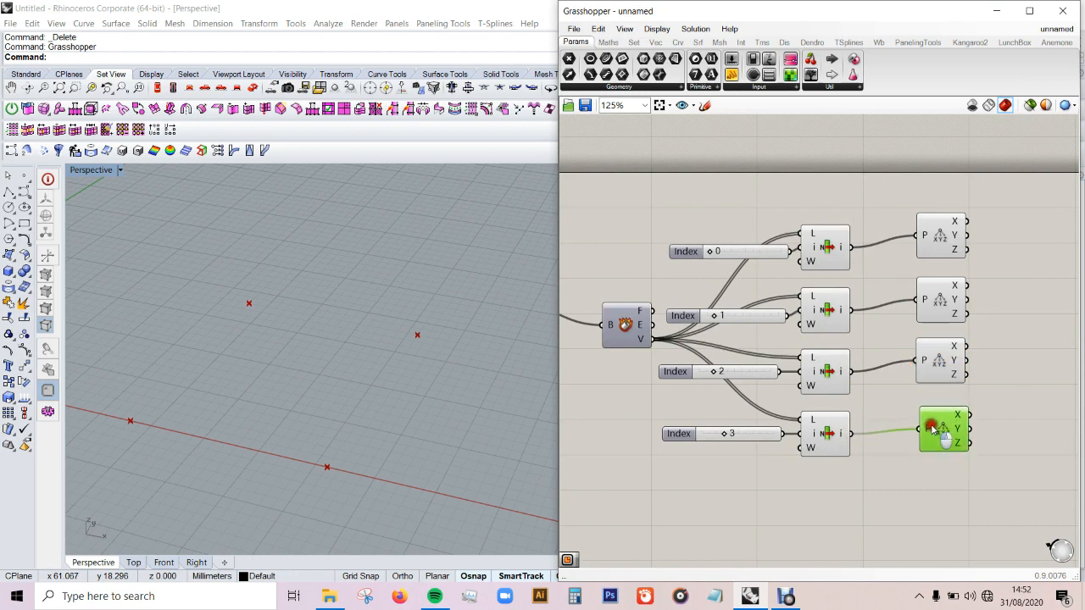
click(934, 373)
click(993, 341)
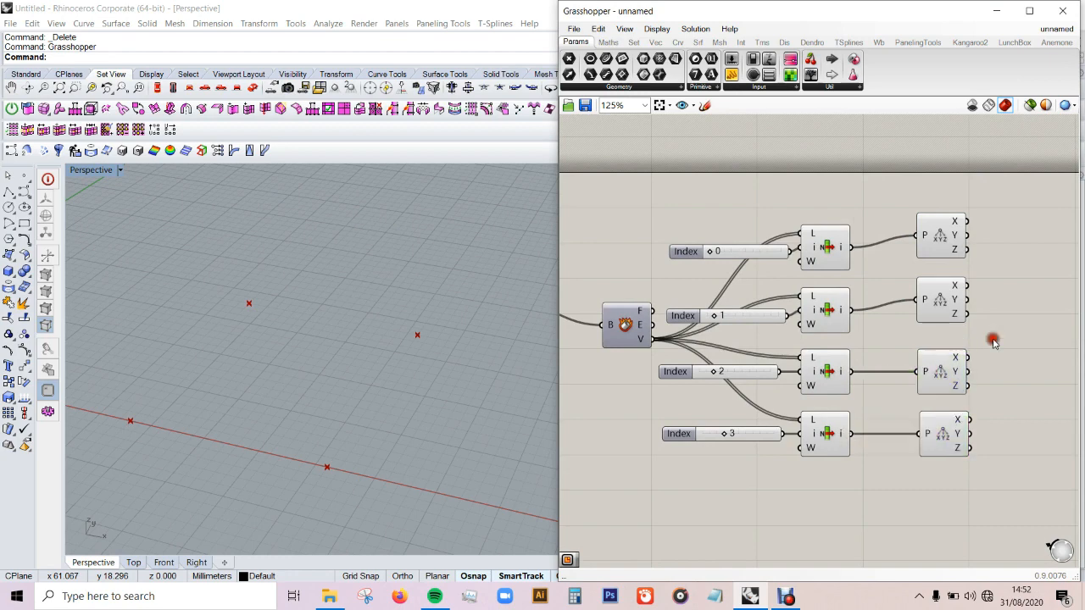
Step: Add a Construct Point component and place it beside the uppermost Deconstruct component
scroll(993, 343, down, 3)
scroll(1000, 339, up, 4)
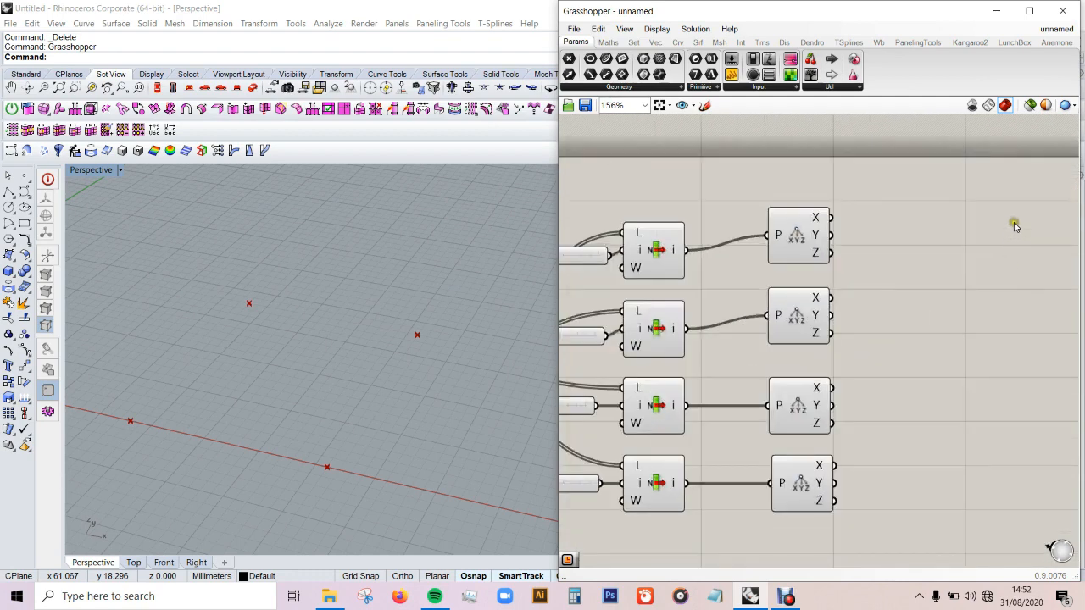
double_click(1015, 225)
text(const)
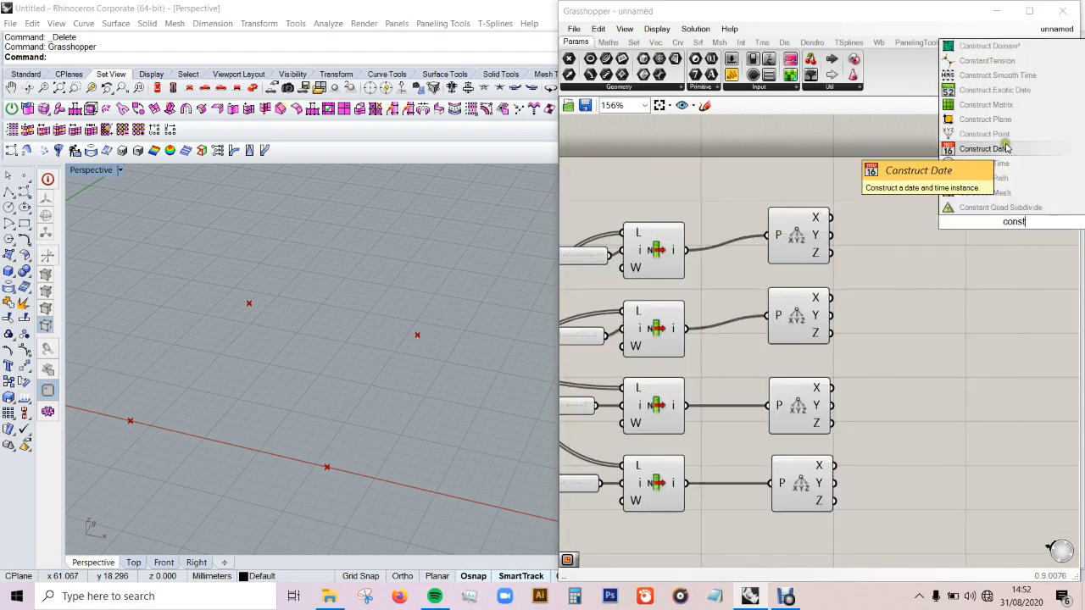
click(1006, 147)
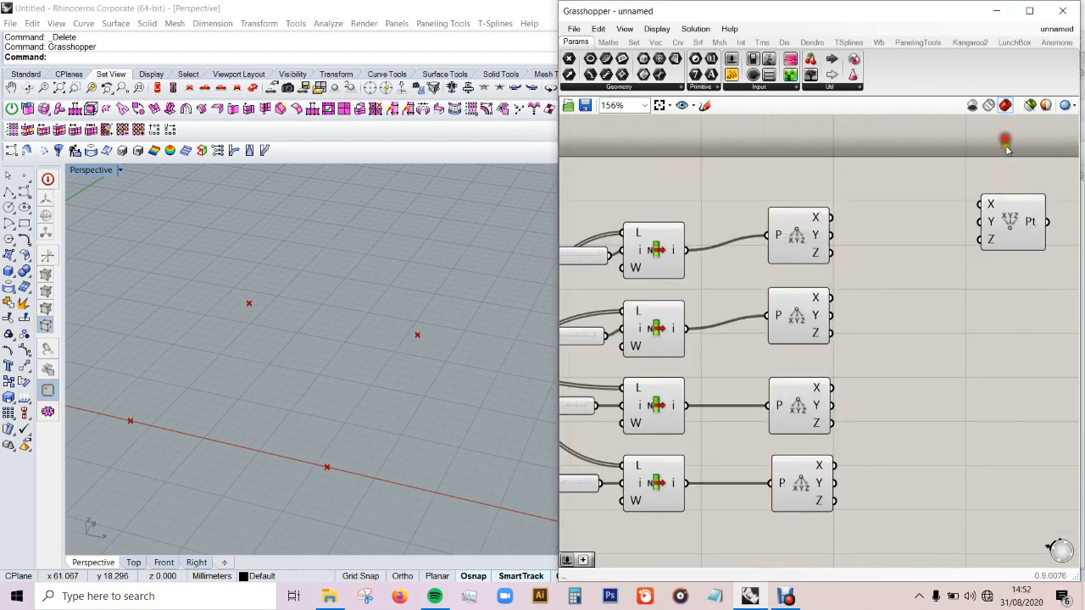
drag(1013, 224, 996, 234)
Step: Make three copies of the Construct Point component and place one beside each remaining Deconstruct component
scroll(768, 273, down, 3)
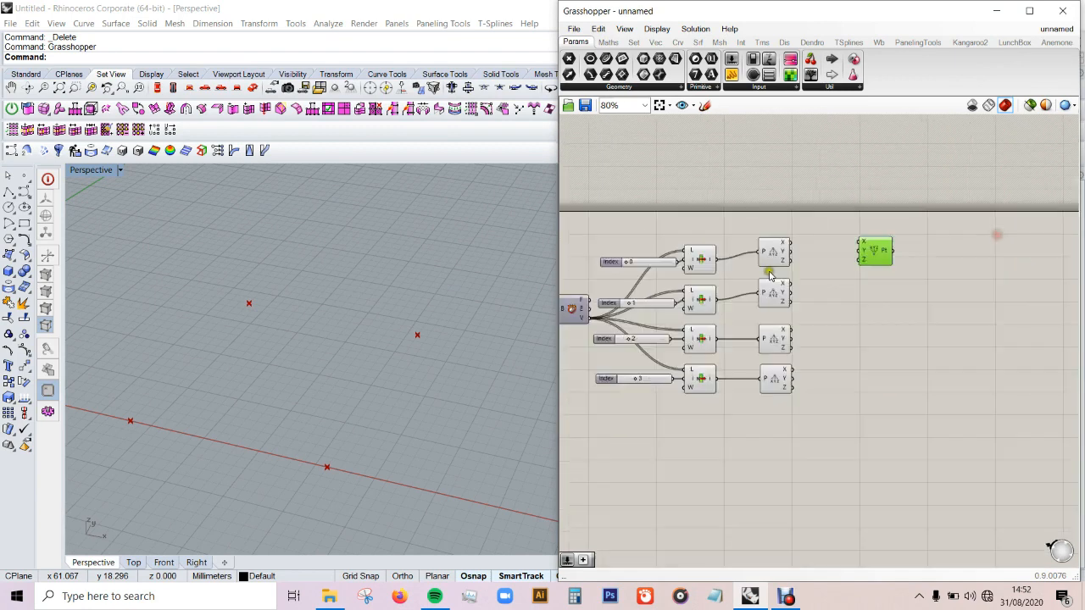
scroll(929, 306, up, 2)
key(ctrl+v)
key(ctrl+v)
key(ctrl+v)
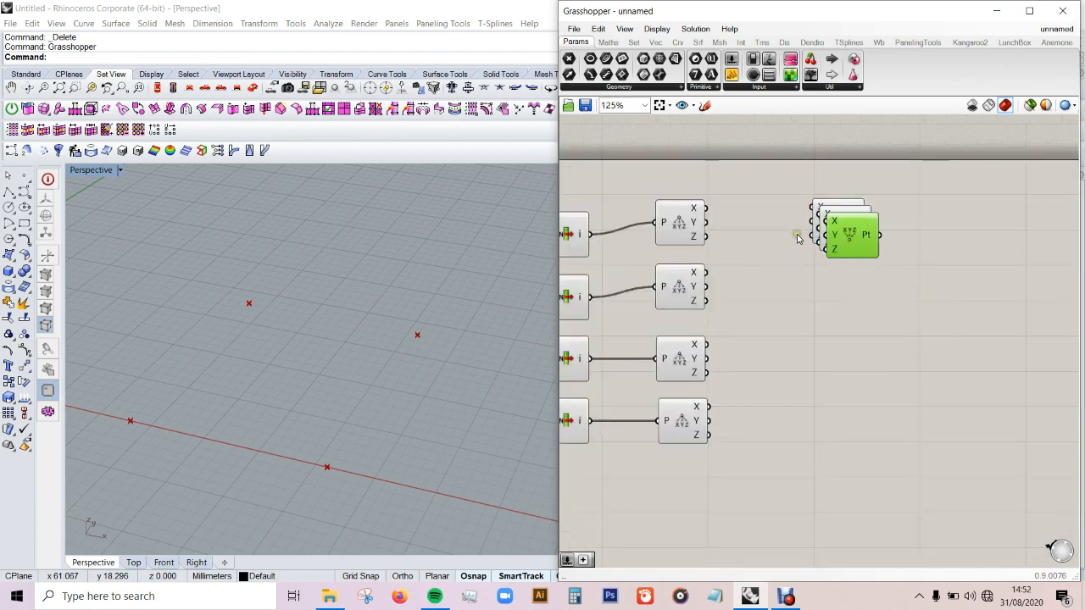
drag(850, 246, 821, 413)
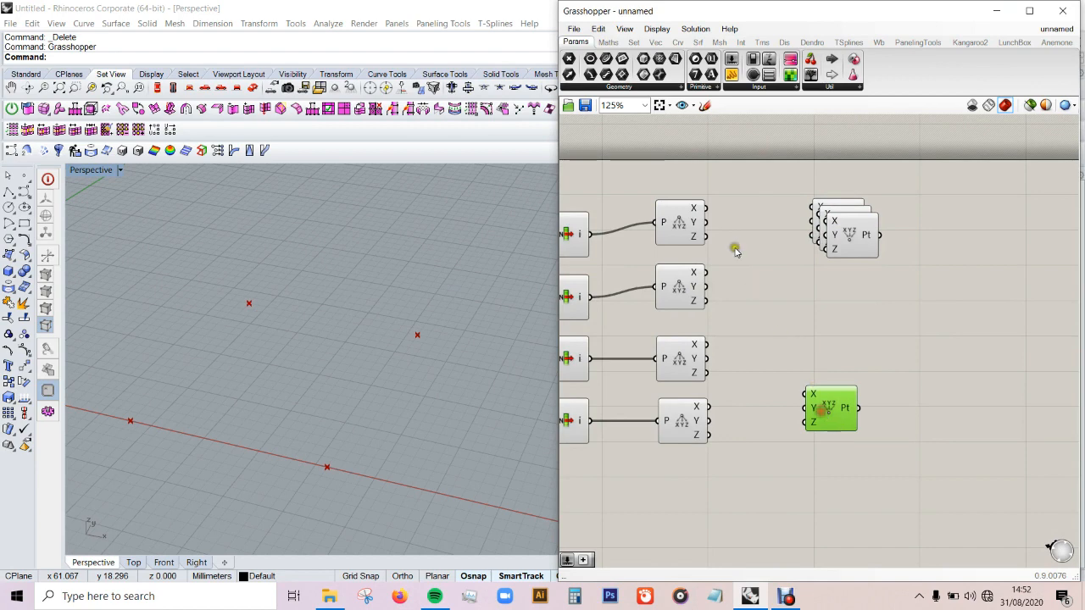
drag(864, 240, 846, 359)
drag(842, 402, 841, 411)
drag(838, 361, 838, 366)
click(882, 291)
drag(853, 234, 842, 291)
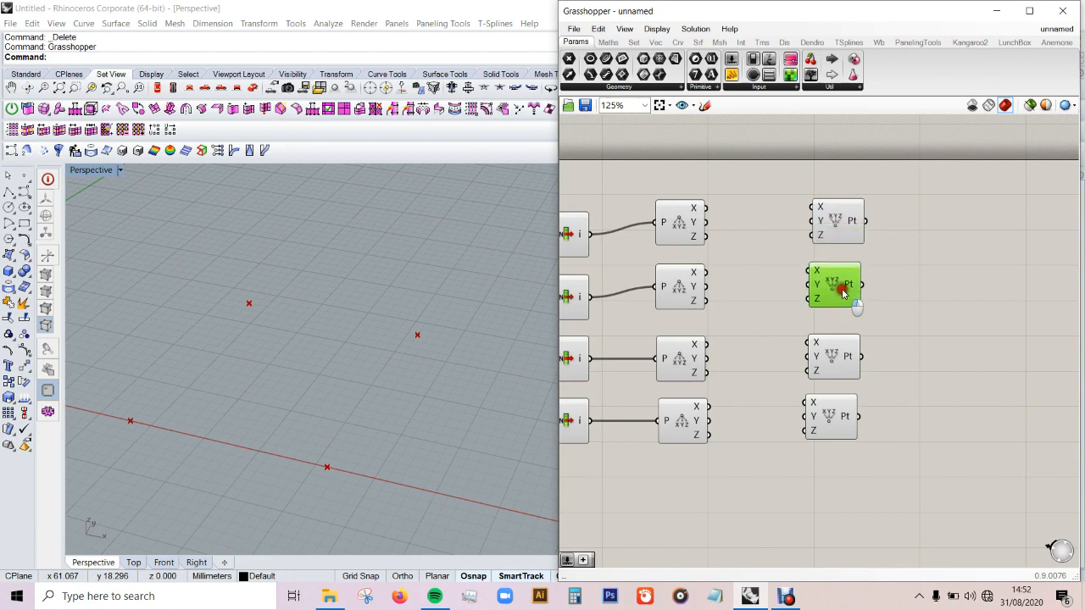
click(925, 283)
Step: Align the four Deconstruct components into a straight column, and do the same with the four Construct Point components
scroll(1015, 300, down, 1)
scroll(803, 300, up, 1)
drag(810, 184, 732, 430)
click(739, 196)
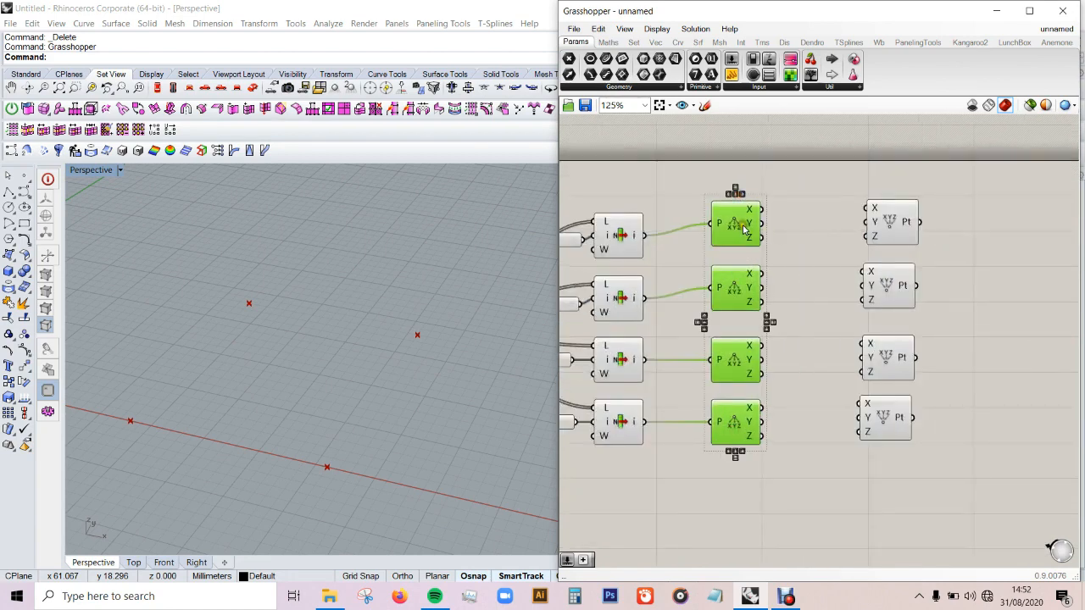
click(806, 230)
drag(951, 188, 833, 477)
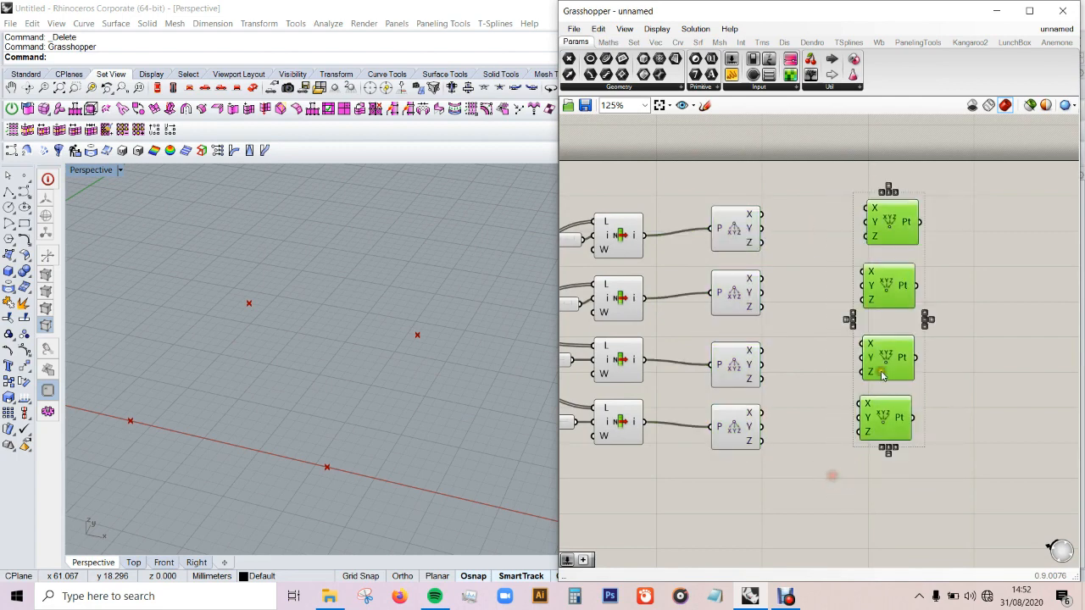
click(889, 192)
drag(893, 221, 892, 227)
click(963, 267)
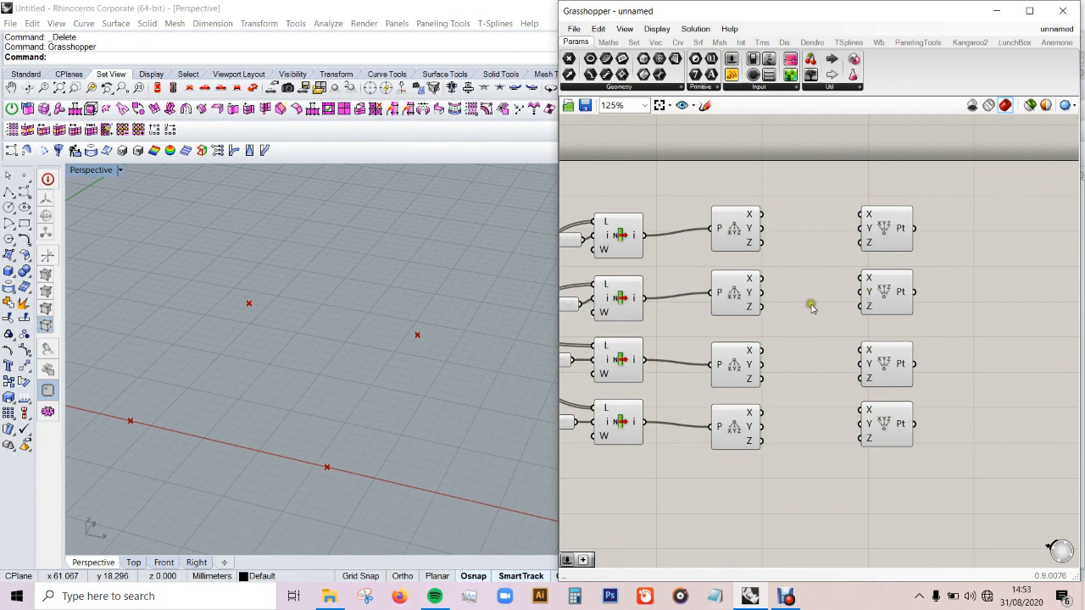
Step: Connect the X and Y outputs of each Deconstruct component to the X and Y inputs of its matching Construct Point
scroll(798, 203, up, 1)
mouse_move(751, 217)
mouse_down()
mouse_move(875, 218)
mouse_move(754, 235)
mouse_up()
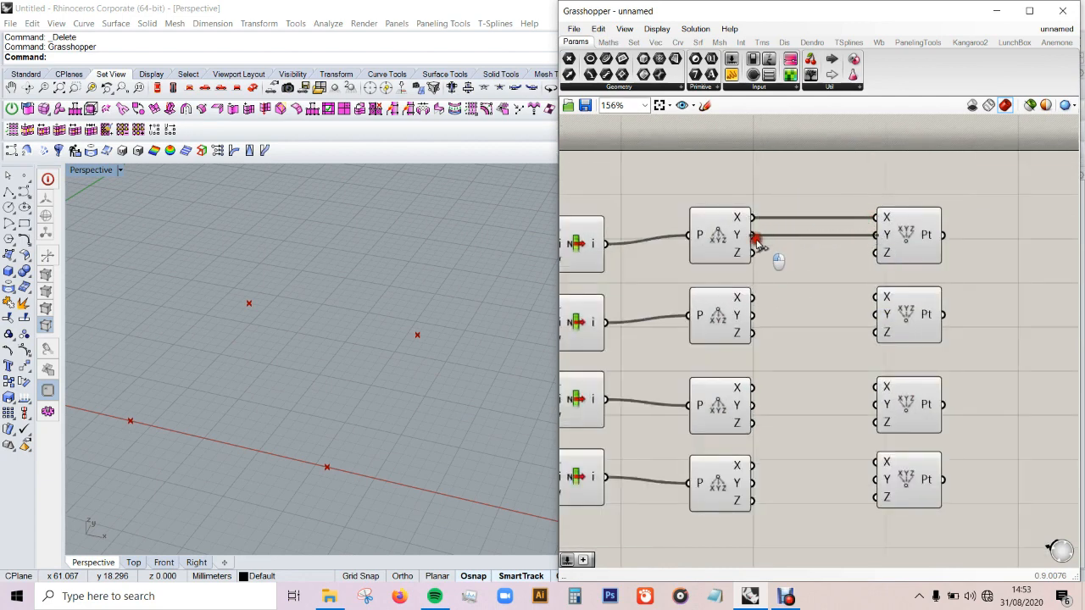
mouse_move(752, 298)
mouse_down()
mouse_move(875, 297)
mouse_move(761, 317)
mouse_up()
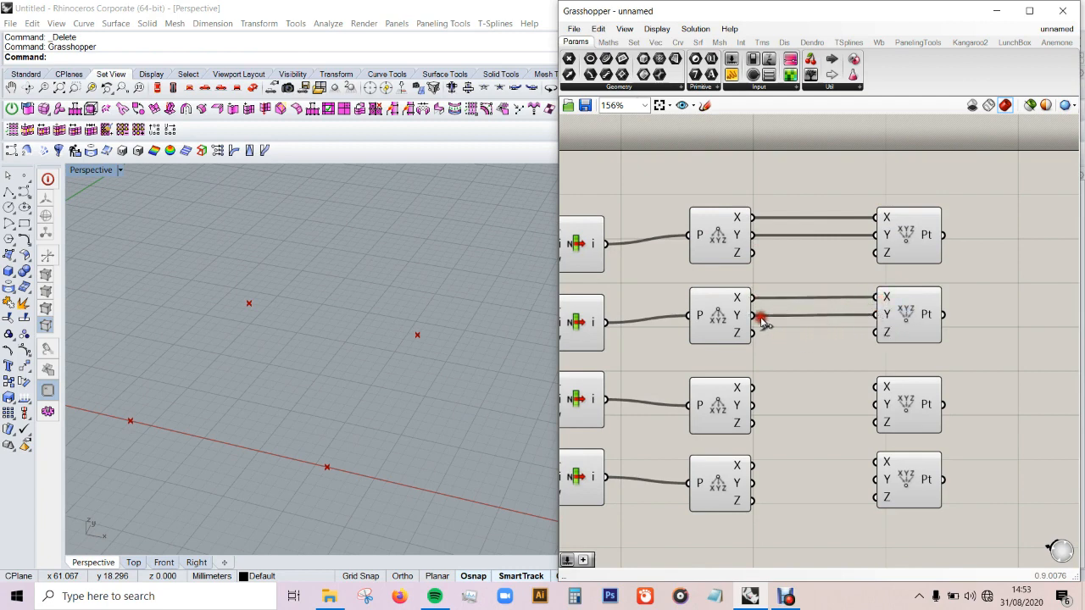
mouse_move(753, 389)
mouse_down()
mouse_move(878, 389)
mouse_move(756, 406)
mouse_up()
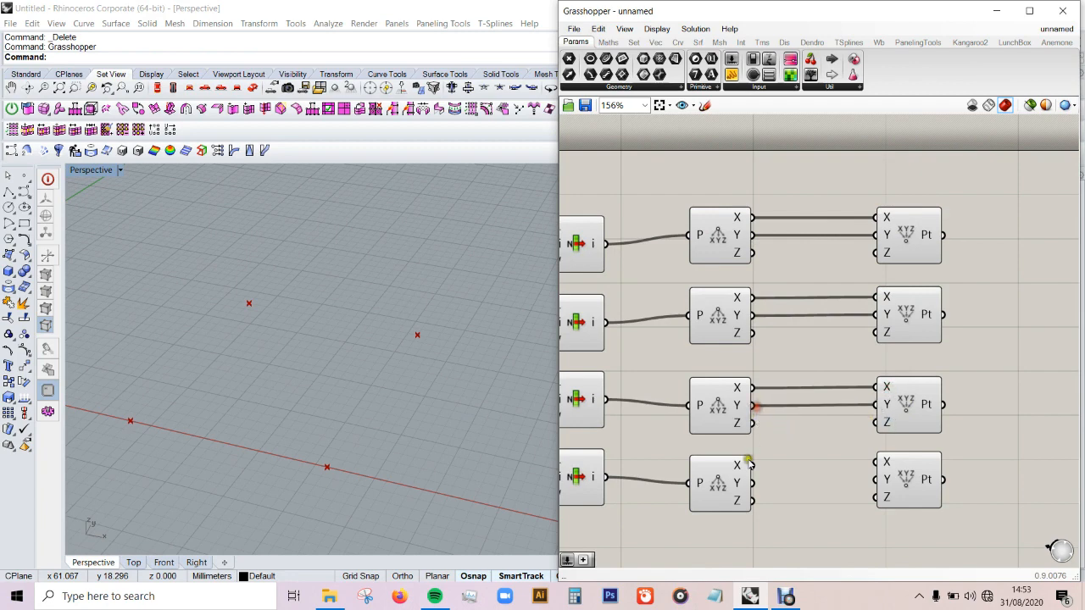
drag(750, 463, 757, 491)
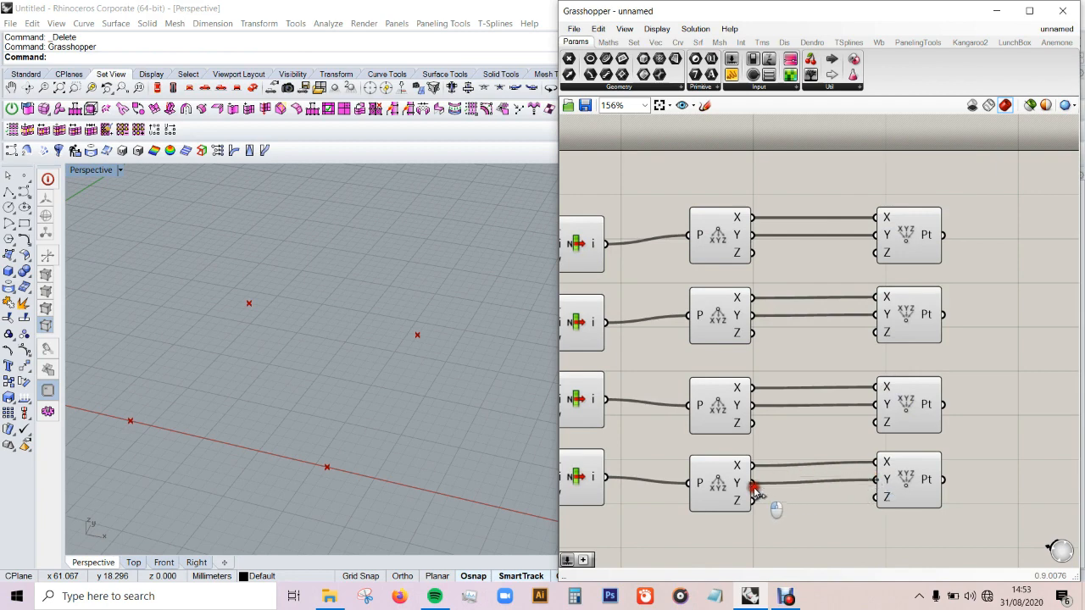
Step: Add a number slider set to 0 and connect it to the Z inputs of the upper three Construct Point components
double_click(778, 369)
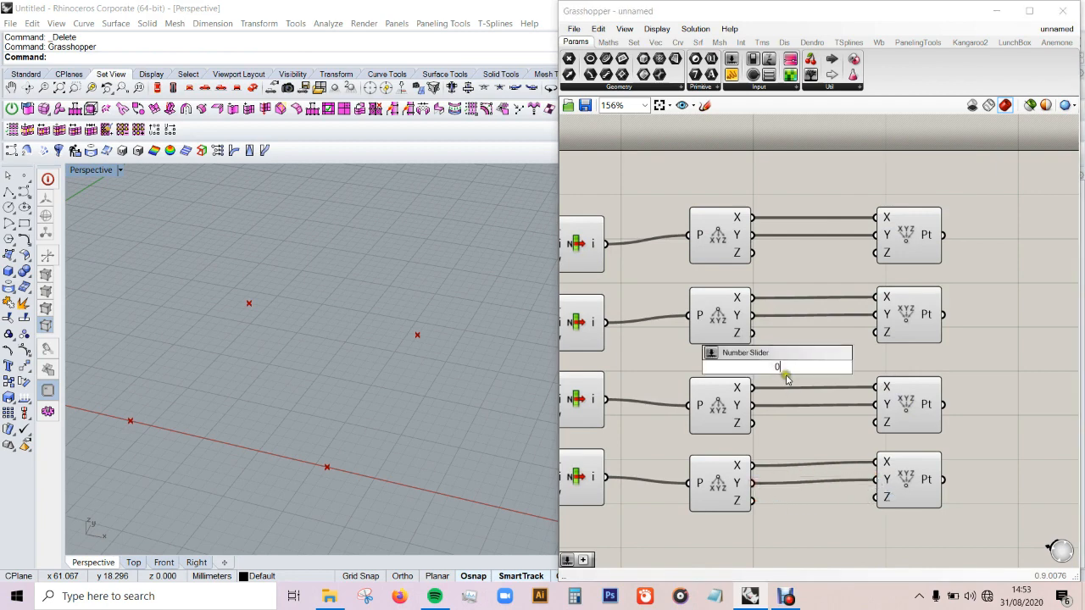
key(Return)
drag(805, 368, 788, 364)
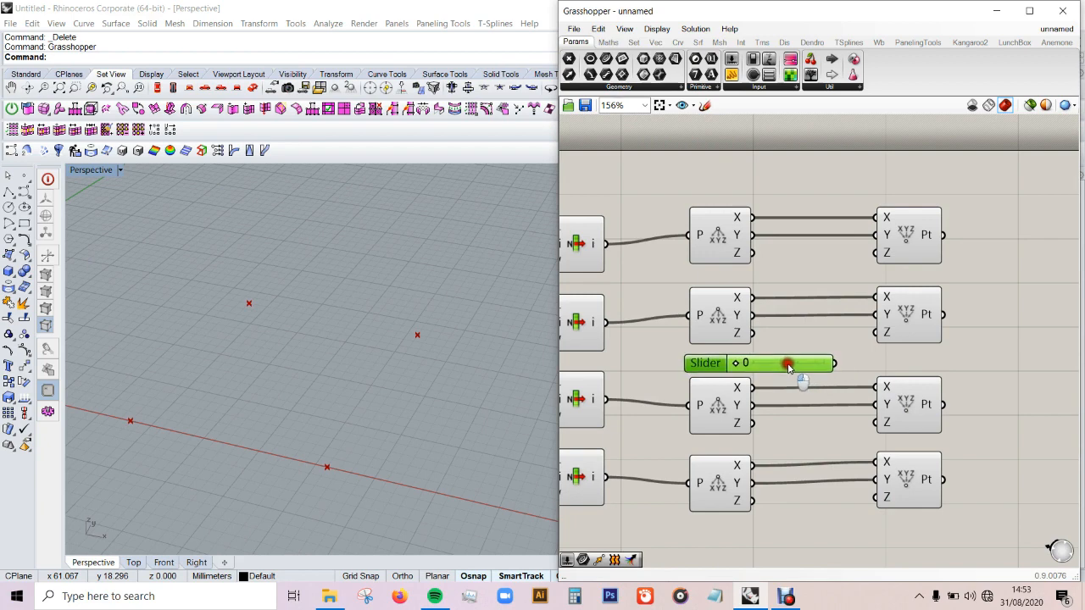
drag(834, 363, 876, 252)
drag(837, 358, 879, 333)
drag(812, 366, 875, 422)
scroll(929, 360, down, 3)
scroll(865, 452, up, 1)
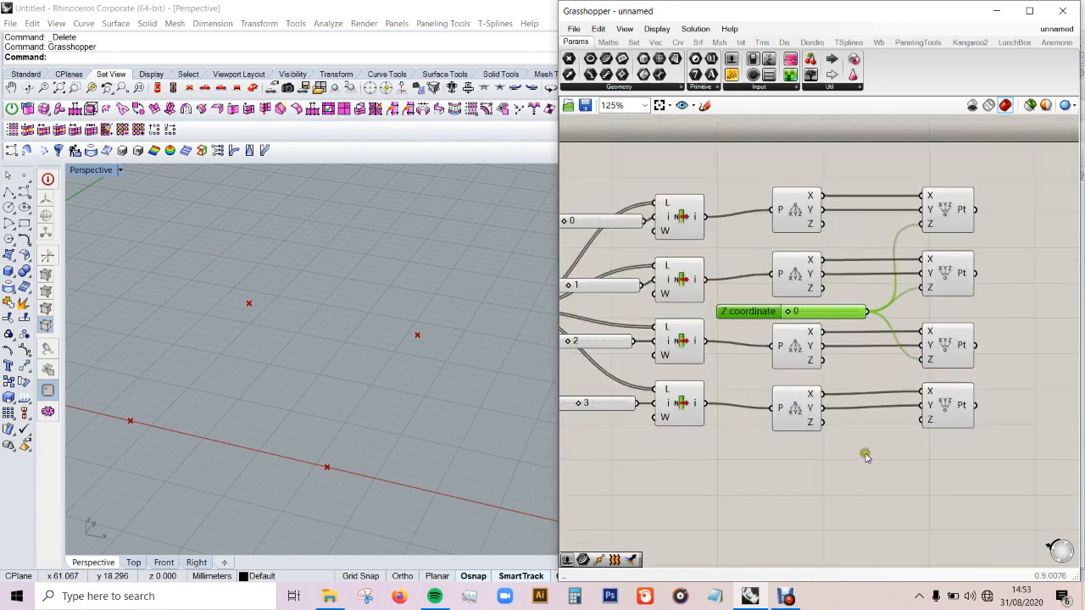
Step: Add a number slider set to 12, connect it to the fourth Construct Point's Z input, and check the raised corner in Perspective
click(820, 485)
double_click(819, 485)
text(12)
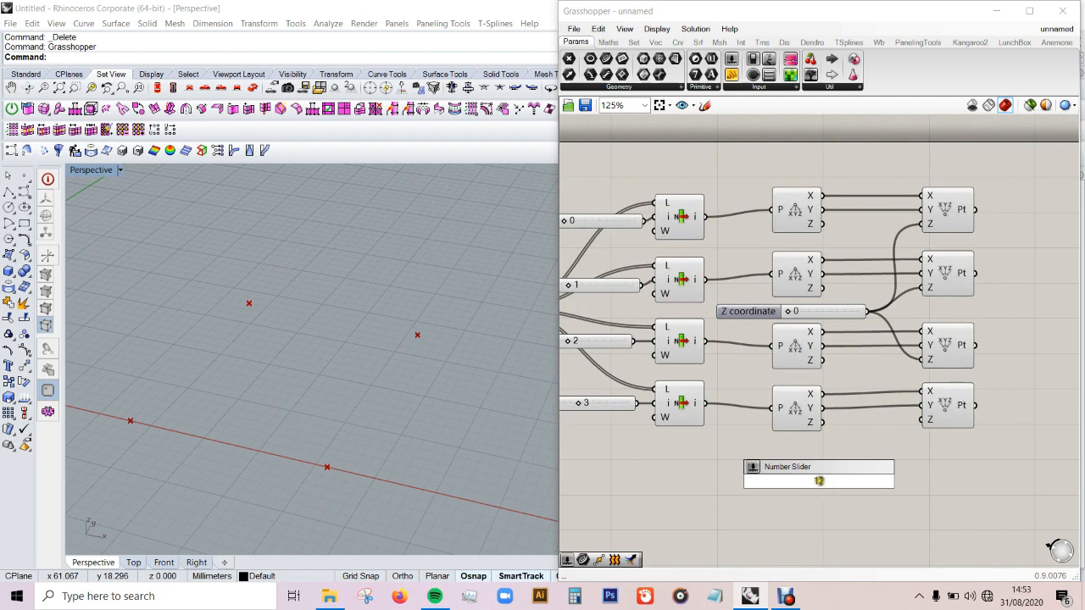
key(Return)
drag(883, 481, 921, 421)
drag(862, 483, 836, 450)
click(824, 484)
right_drag(408, 468, 326, 278)
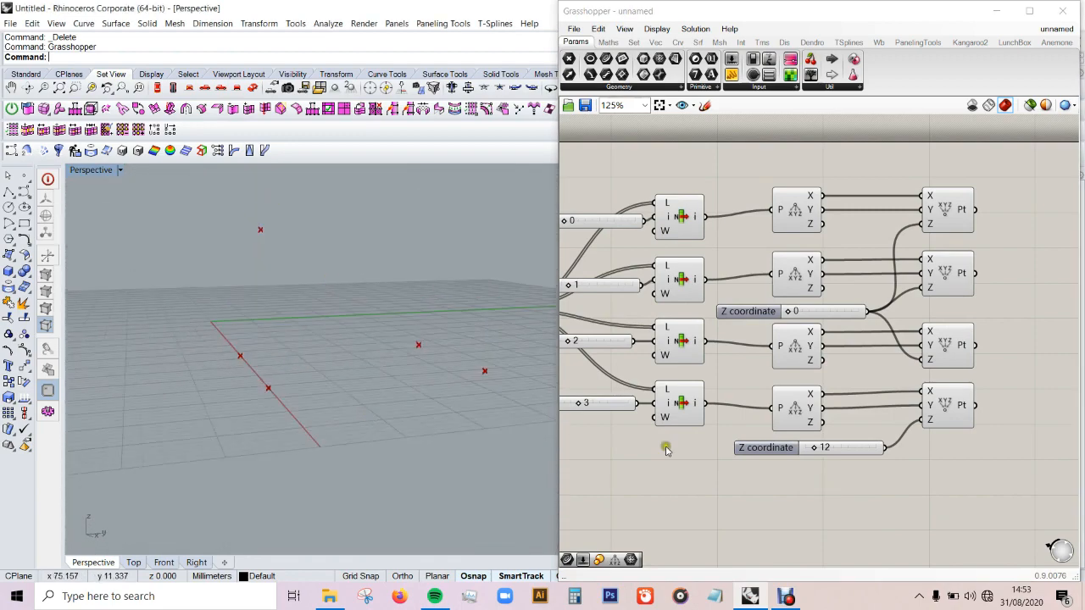
Step: Add a 4Point Surface component beside the Construct Point components
scroll(837, 449, down, 3)
scroll(959, 415, up, 2)
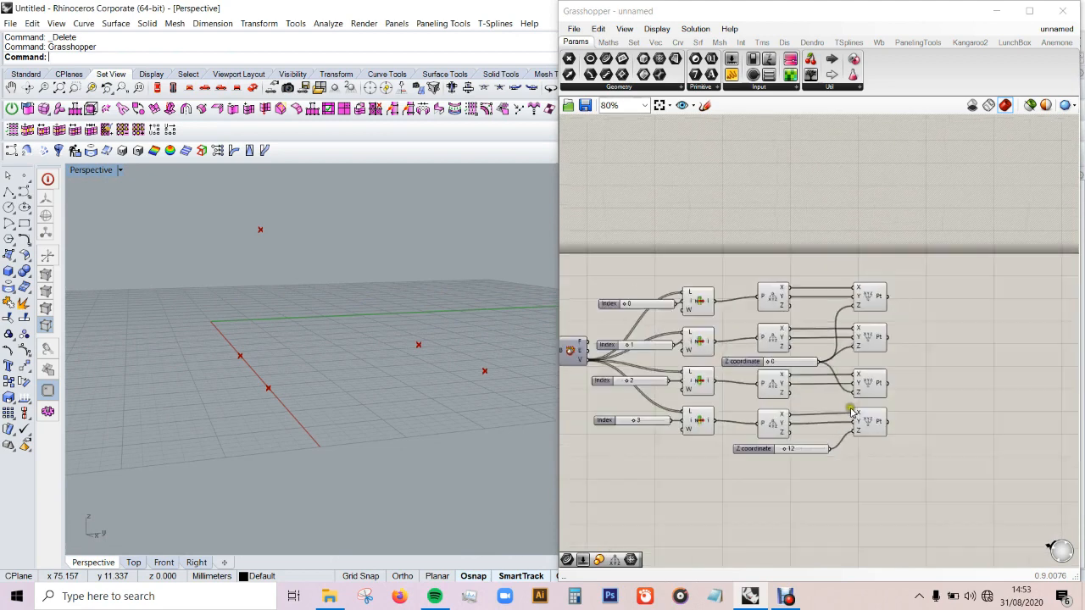
double_click(933, 355)
text(4)
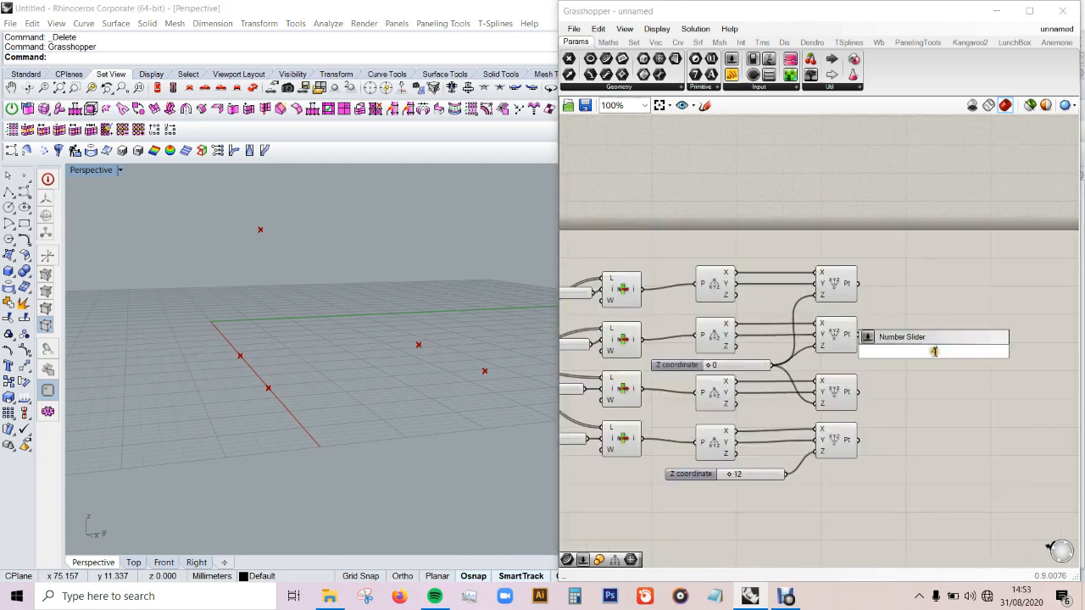
key(BackSpace)
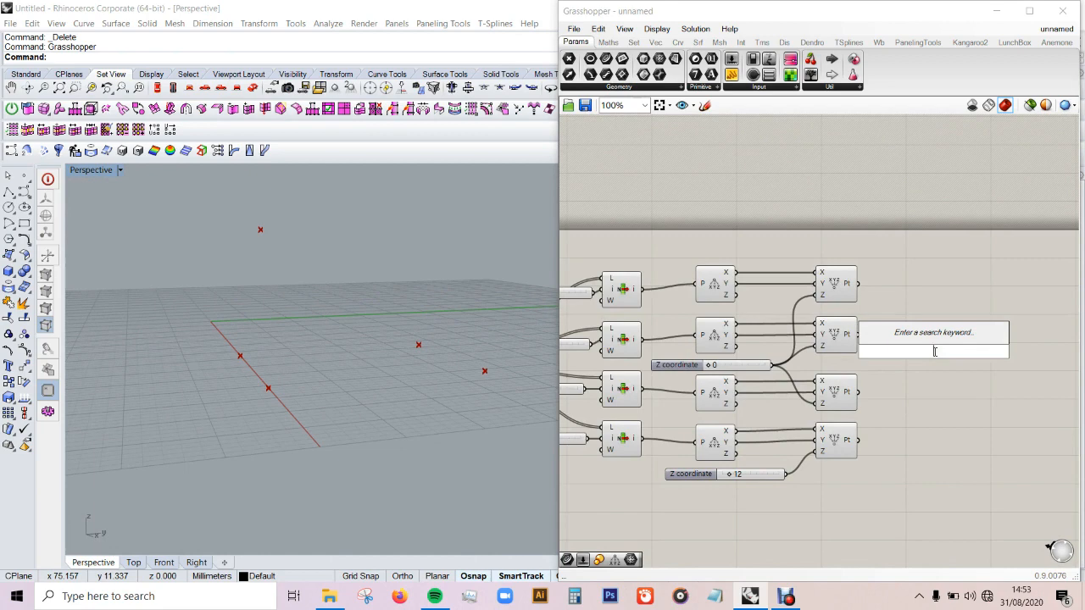
text(fo)
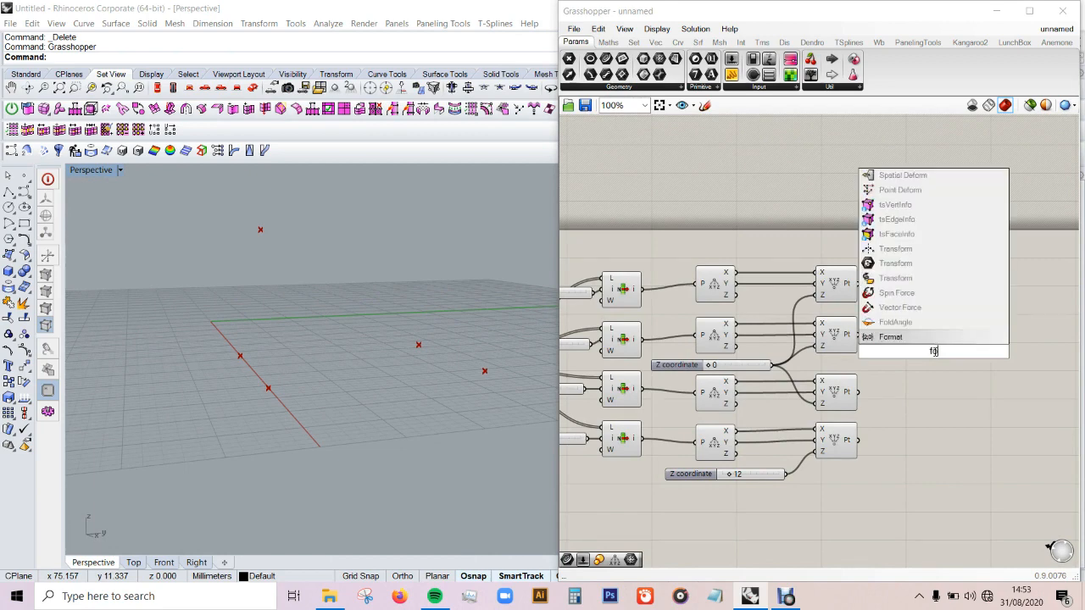
key(BackSpace)
key(BackSpace)
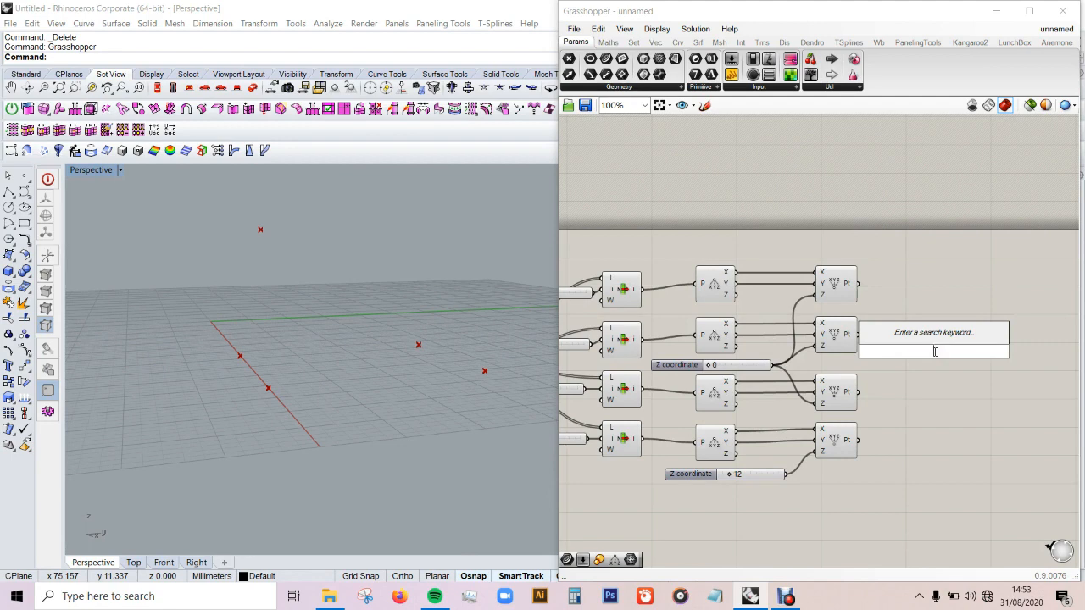
text(po)
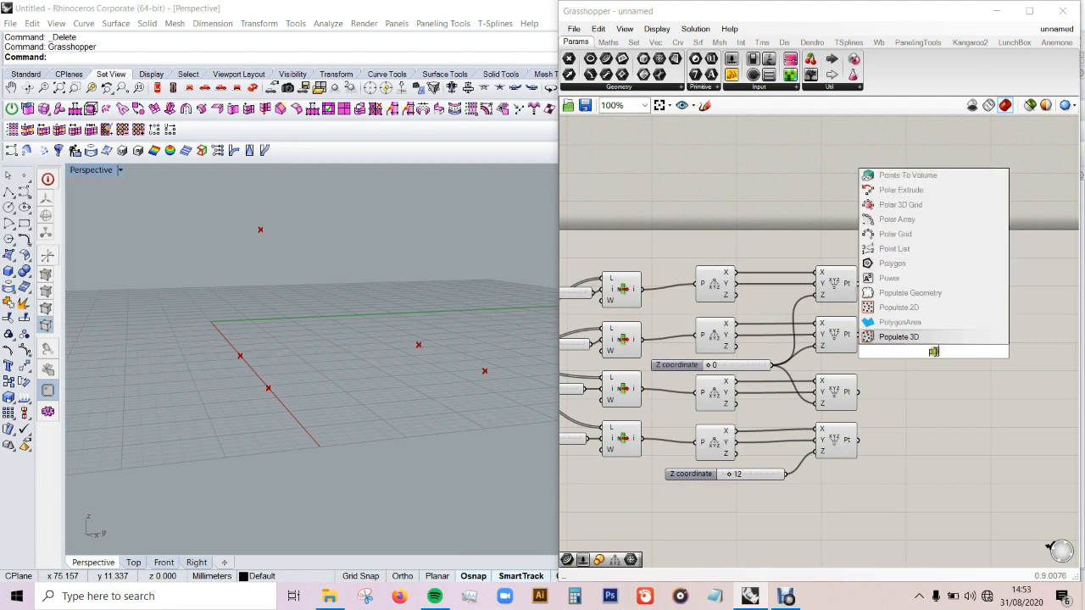
text(ints)
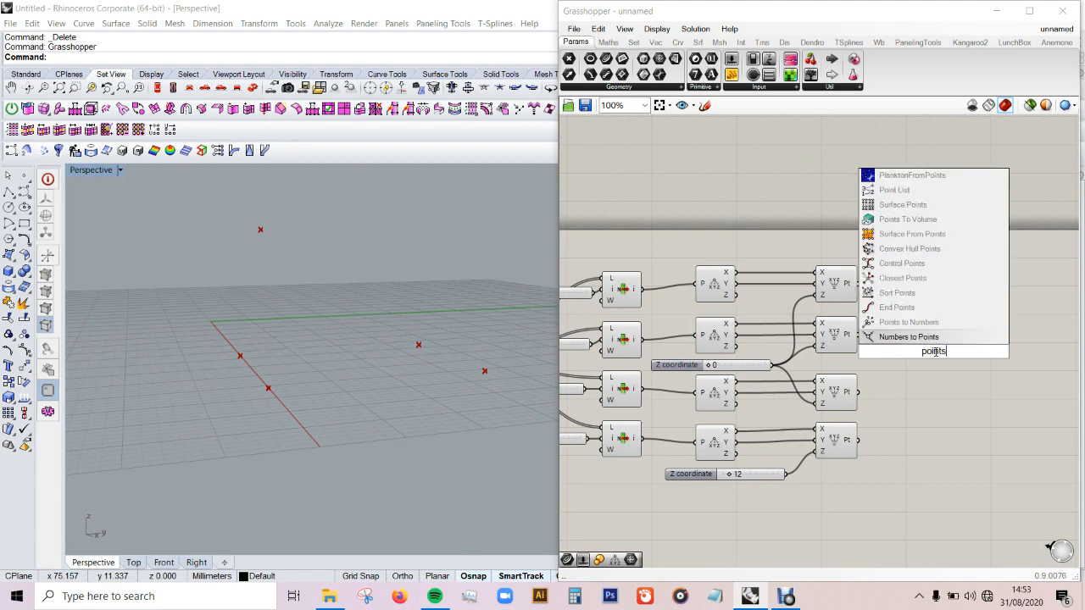
text(urfa)
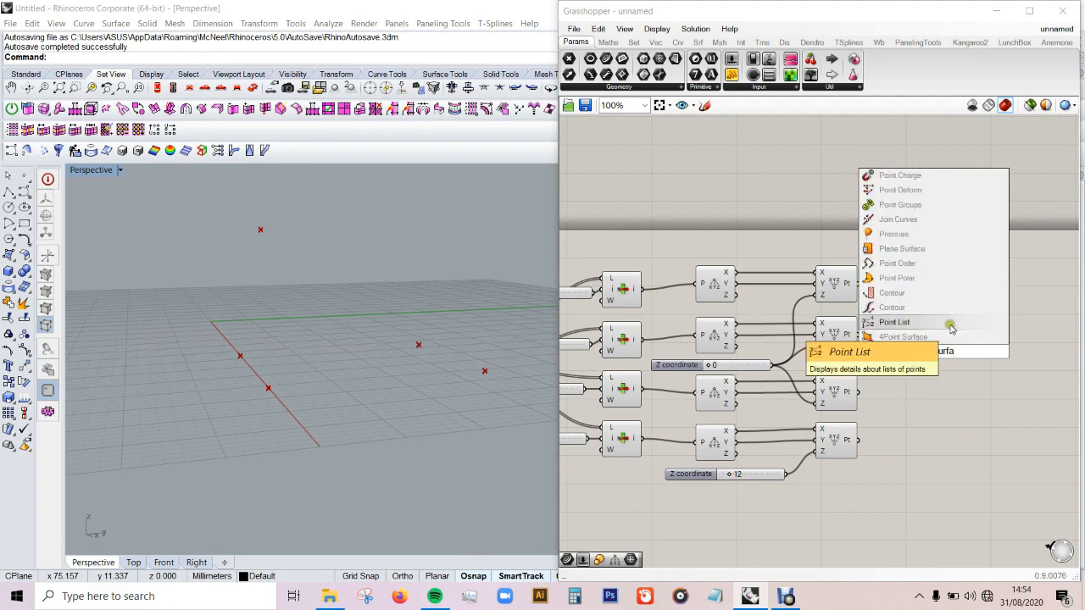
click(947, 336)
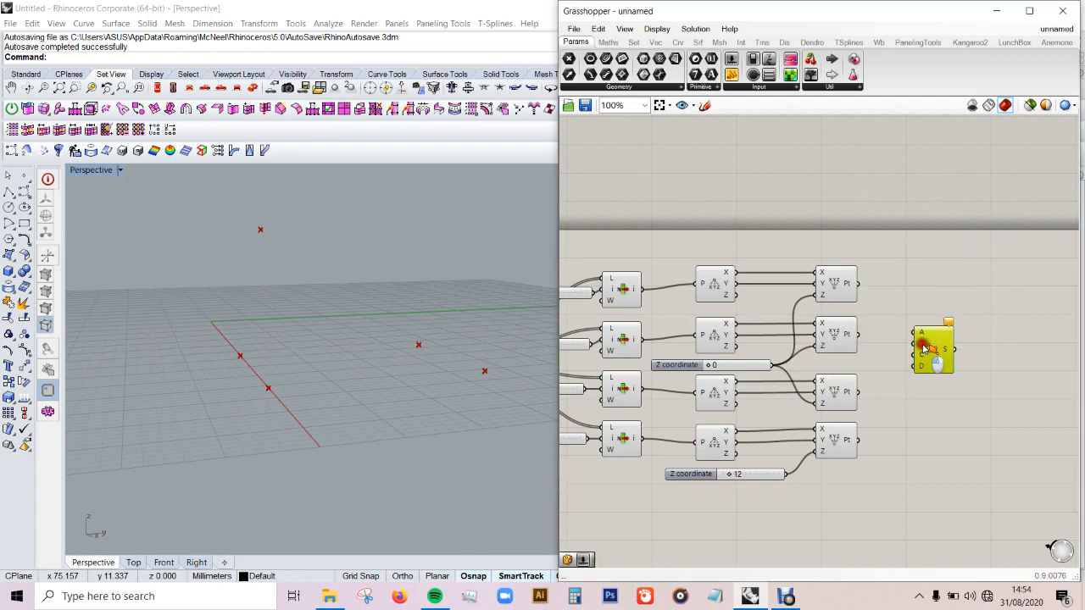
Step: Connect the four Construct Point outputs to the 4Point Surface's A, B, C and D inputs and inspect the surface in Perspective
drag(923, 347, 911, 361)
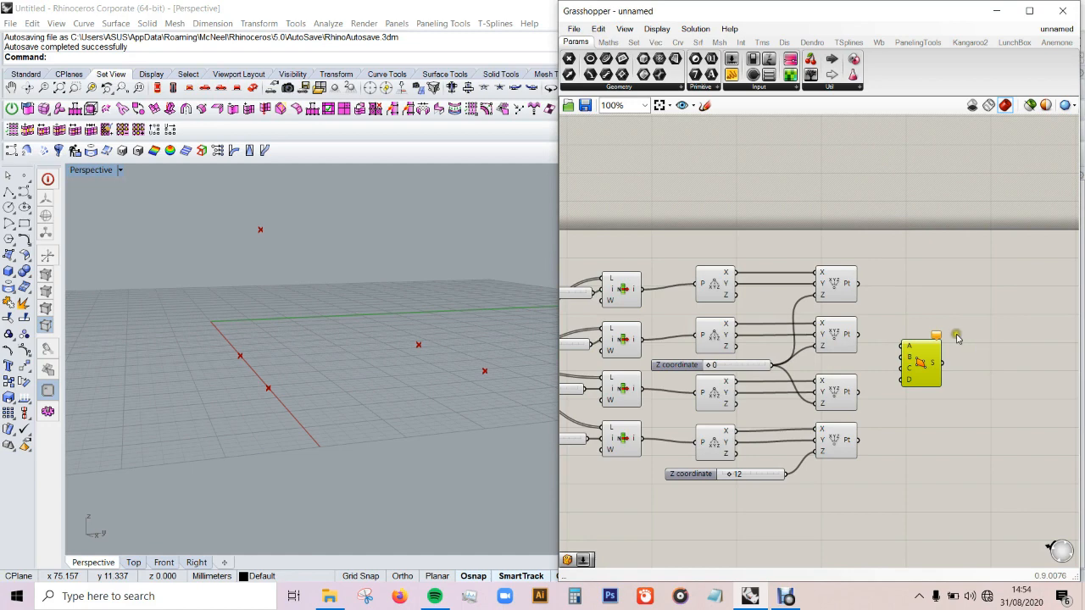
mouse_move(859, 284)
mouse_down()
mouse_move(895, 347)
mouse_move(858, 334)
mouse_up()
drag(901, 369, 858, 440)
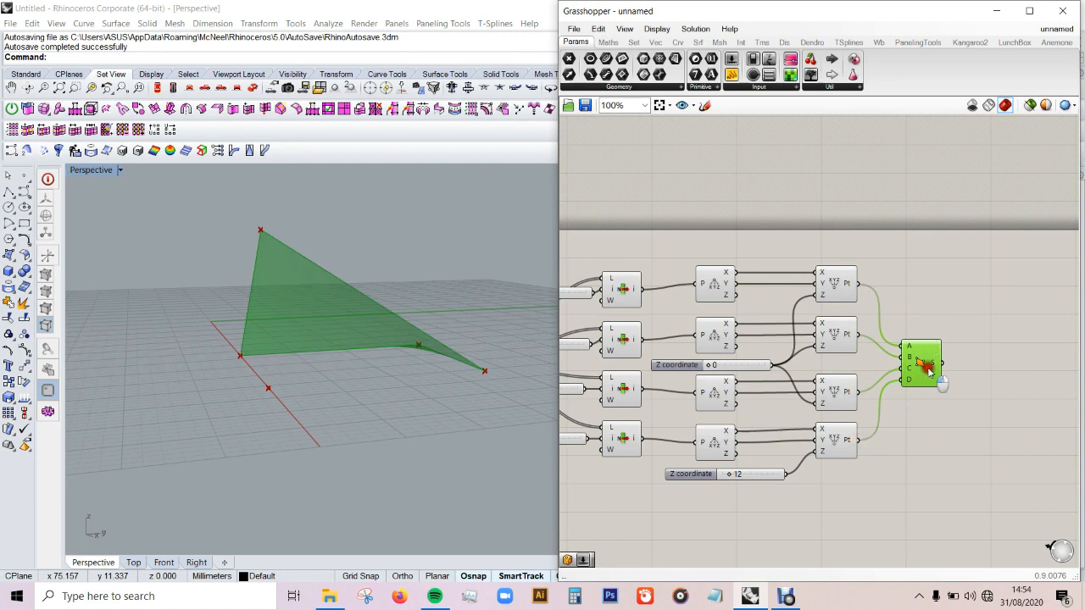
click(983, 445)
mouse_move(422, 371)
right_down()
mouse_move(292, 378)
mouse_move(419, 375)
mouse_move(491, 393)
mouse_move(460, 327)
mouse_move(419, 434)
mouse_move(406, 417)
mouse_move(412, 383)
right_up()
scroll(732, 474, up, 1)
scroll(732, 475, up, 2)
mouse_move(731, 474)
mouse_down()
mouse_move(757, 476)
mouse_move(720, 477)
mouse_move(734, 480)
mouse_up()
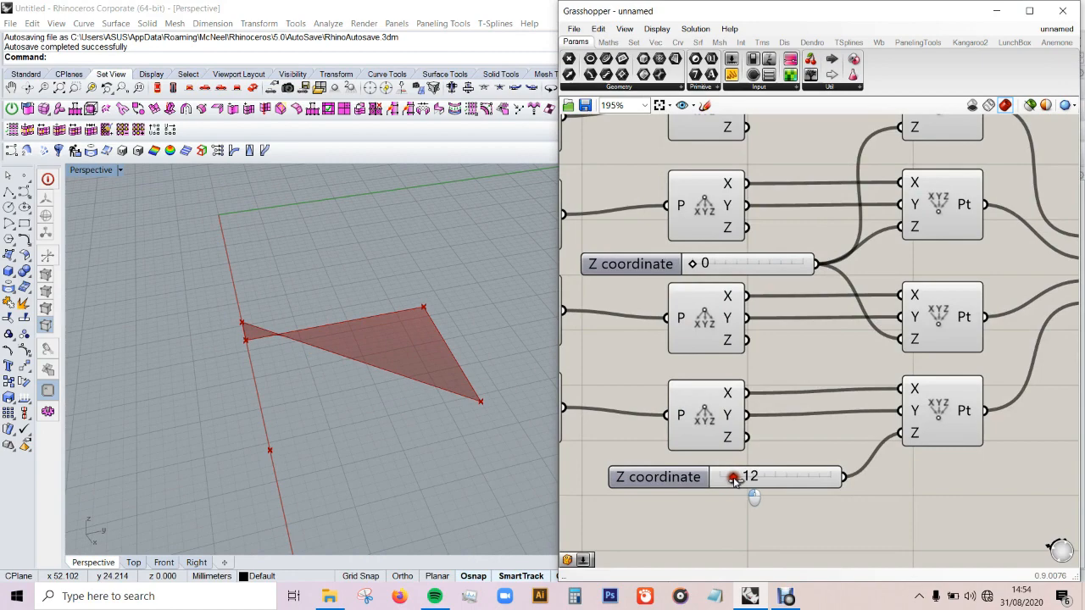
mouse_move(338, 394)
right_down()
mouse_move(370, 347)
mouse_move(375, 427)
mouse_move(339, 405)
mouse_move(350, 389)
right_up()
scroll(696, 296, down, 5)
scroll(903, 296, up, 3)
Step: Add a Bounding Box component beside the 4Point Surface and connect the surface output S to its C input
click(877, 284)
double_click(877, 284)
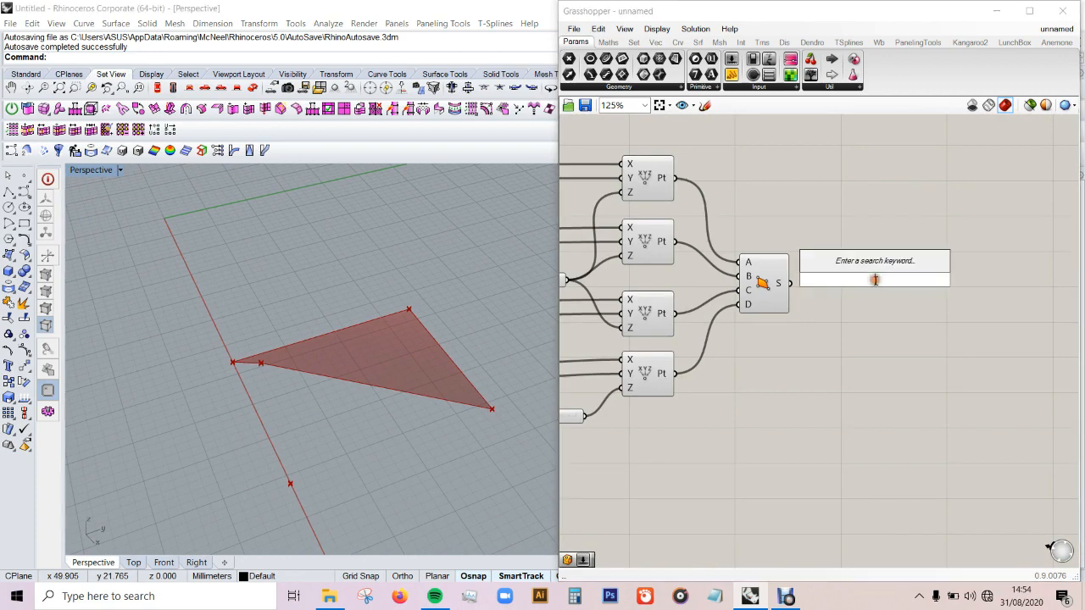
text(bound)
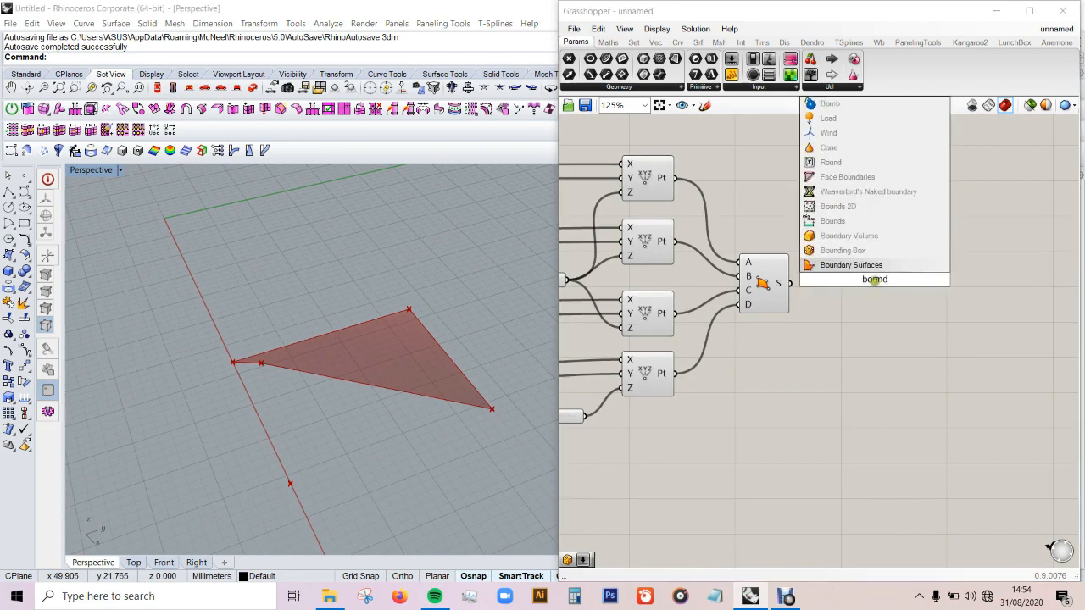
click(879, 250)
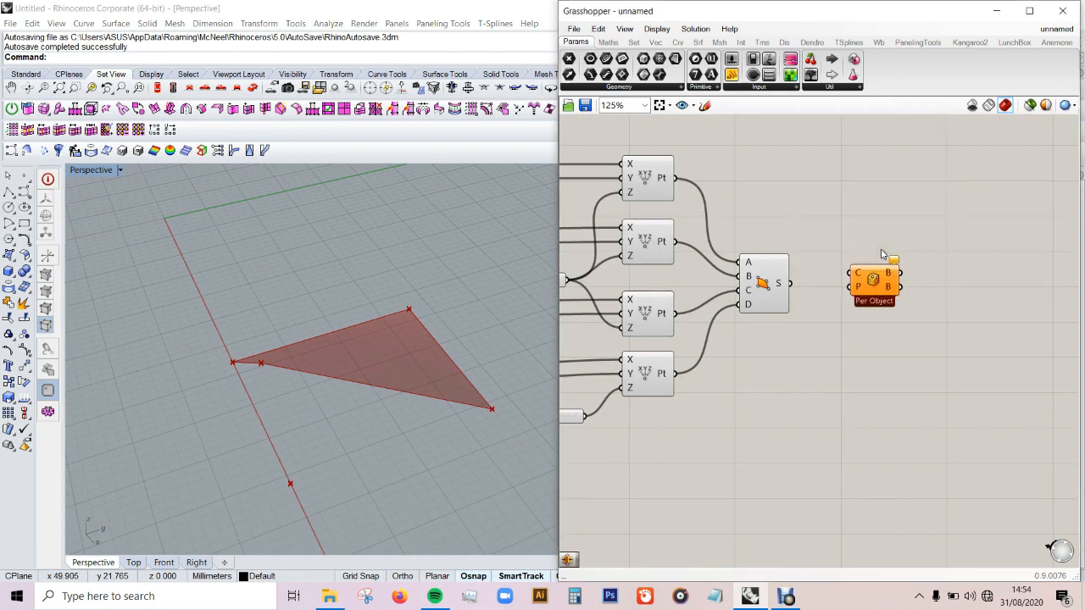
drag(786, 282, 901, 292)
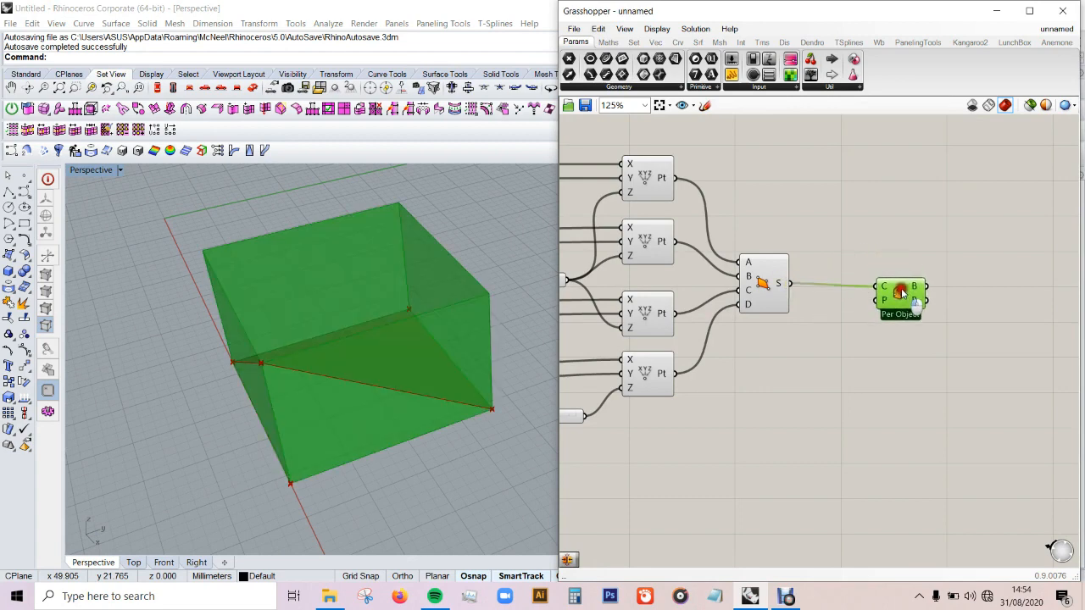
click(995, 297)
Step: Turn off the preview of all components upstream of the Bounding Box, including the 4Point Surface
scroll(996, 290, down, 5)
drag(941, 223, 670, 401)
middle_click(818, 300)
click(864, 280)
click(981, 337)
scroll(984, 282, up, 4)
scroll(958, 316, up, 2)
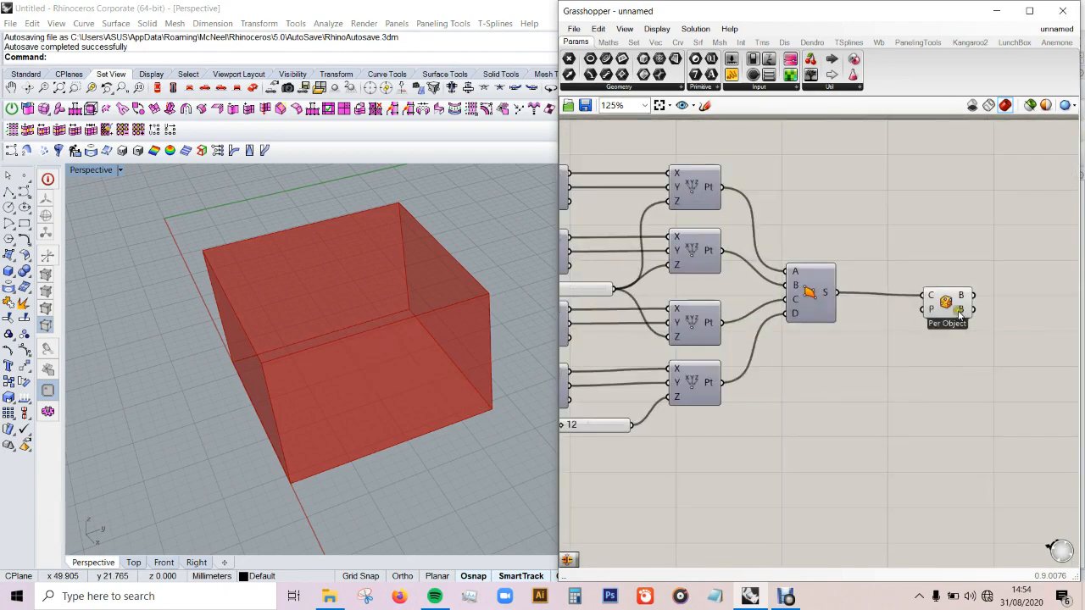
Step: Add a Box Morph component below and beyond the Bounding Box component
scroll(1001, 263, down, 3)
scroll(1001, 264, down, 3)
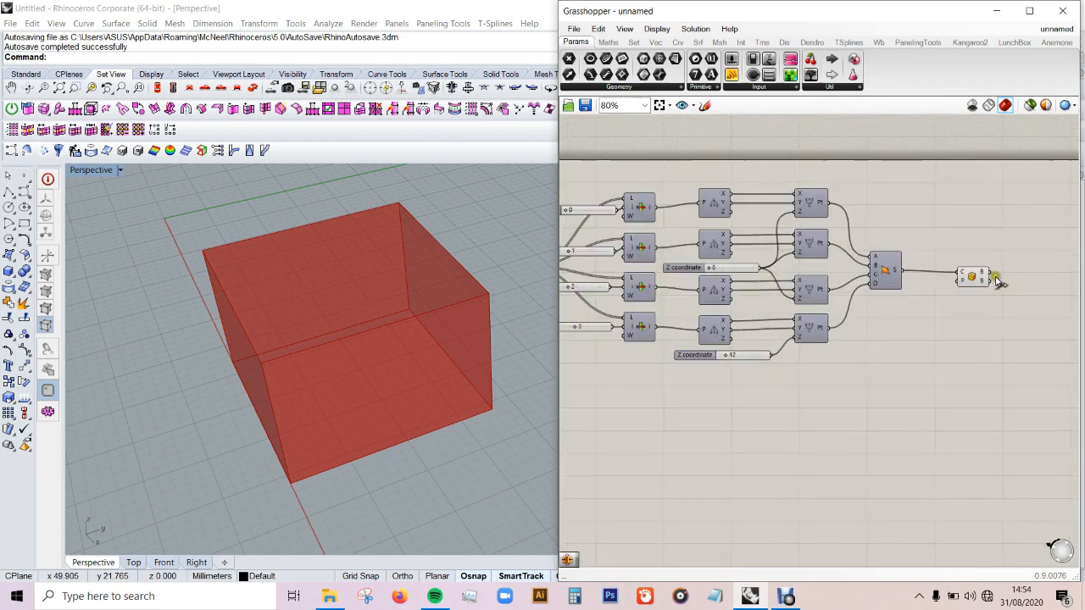
double_click(1014, 333)
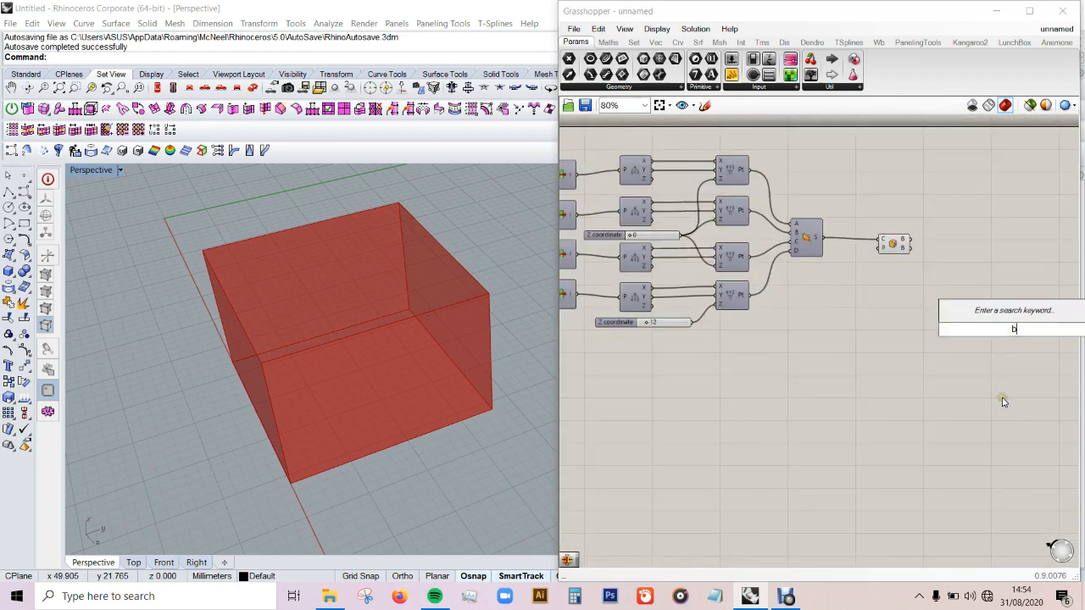
text(box)
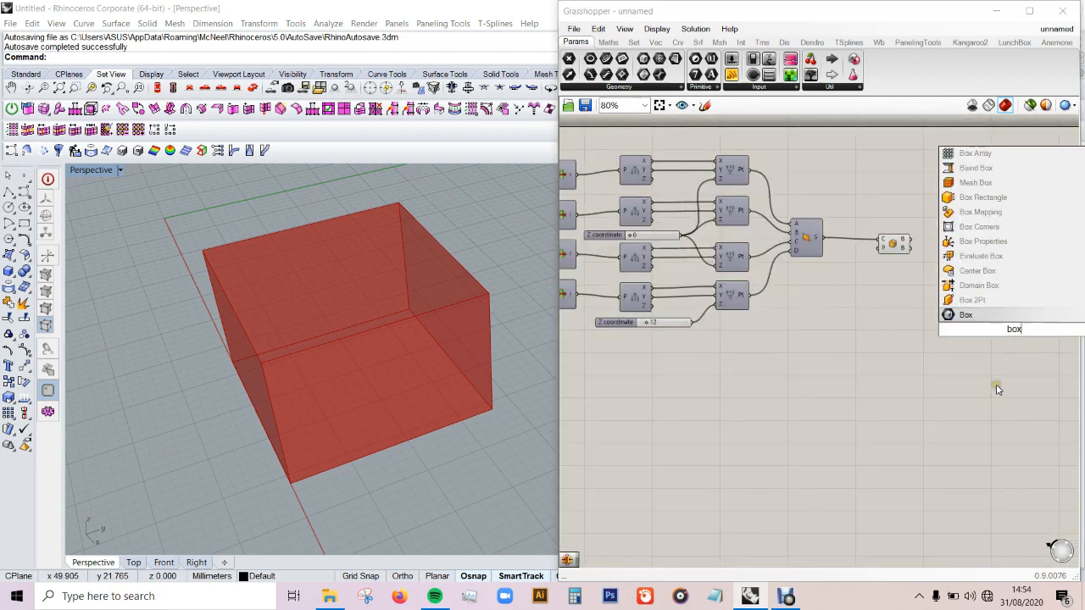
text( mo)
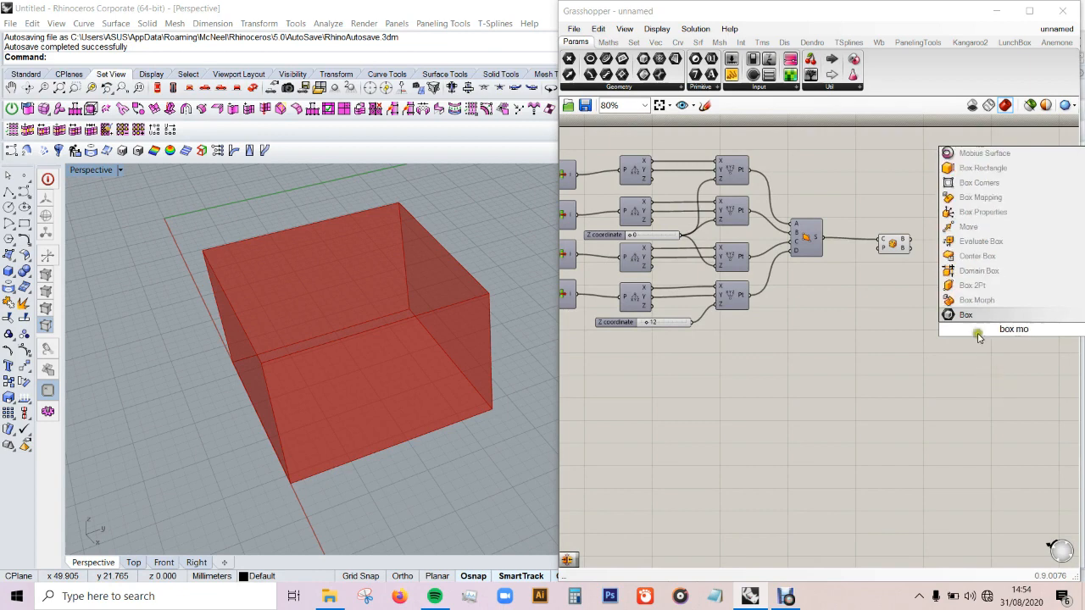
click(983, 301)
drag(1012, 329, 974, 320)
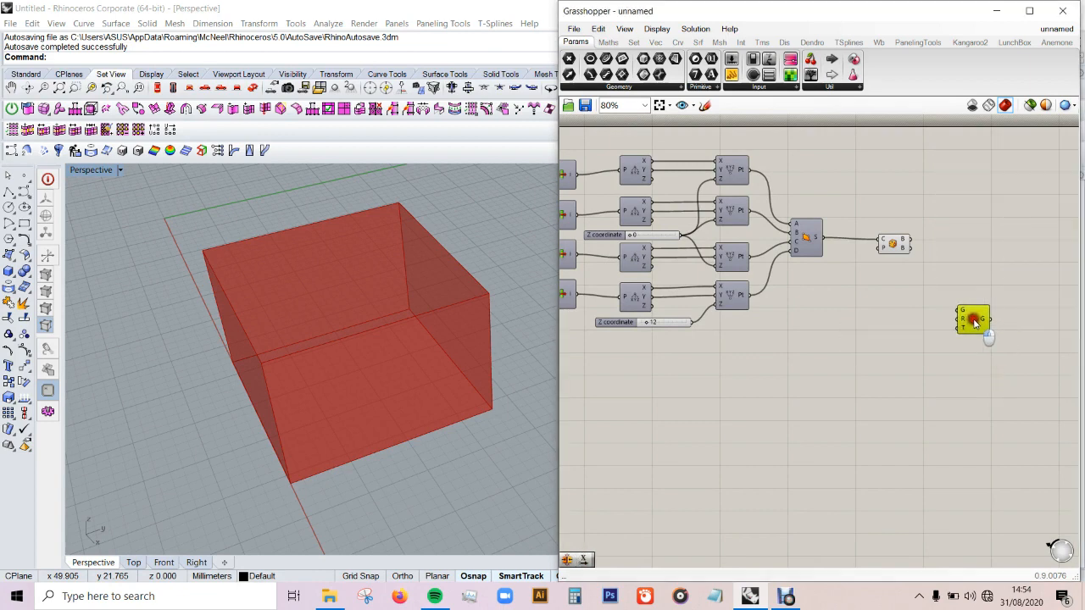
Step: Connect the 4Point Surface output to Box Morph's G input and the Bounding Box's box output to its R input
scroll(983, 313, up, 3)
drag(872, 198, 935, 314)
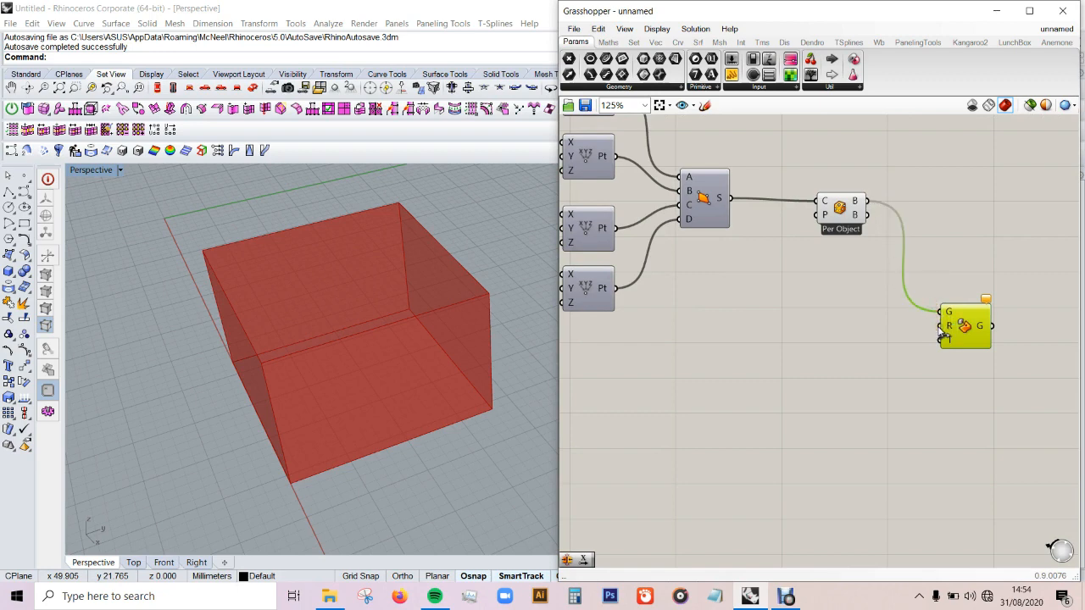
drag(941, 331, 868, 204)
drag(936, 312, 731, 199)
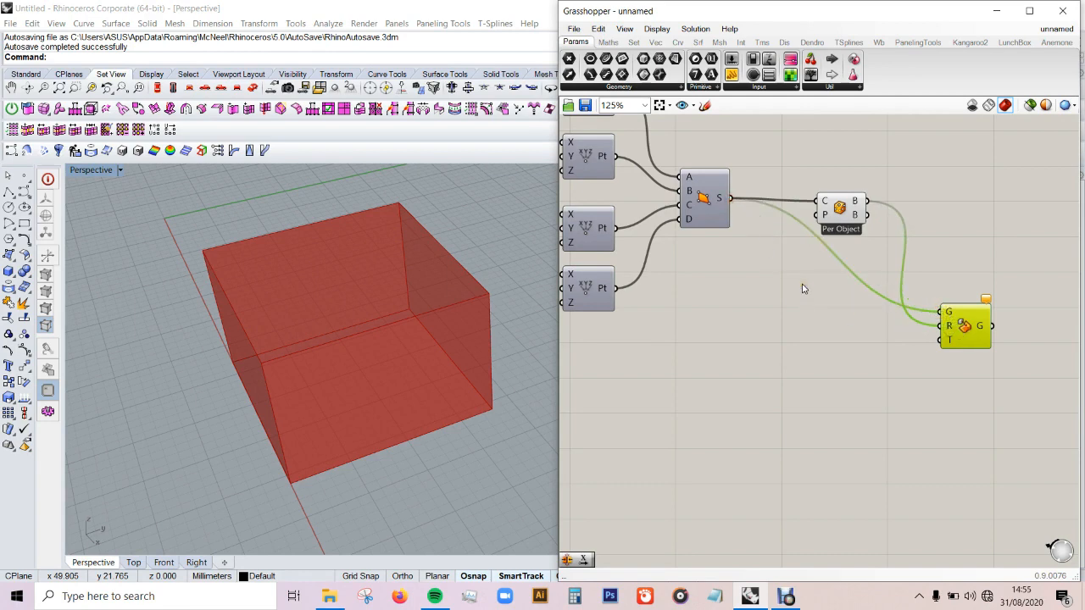
scroll(967, 263, down, 2)
drag(971, 303, 986, 303)
click(1017, 324)
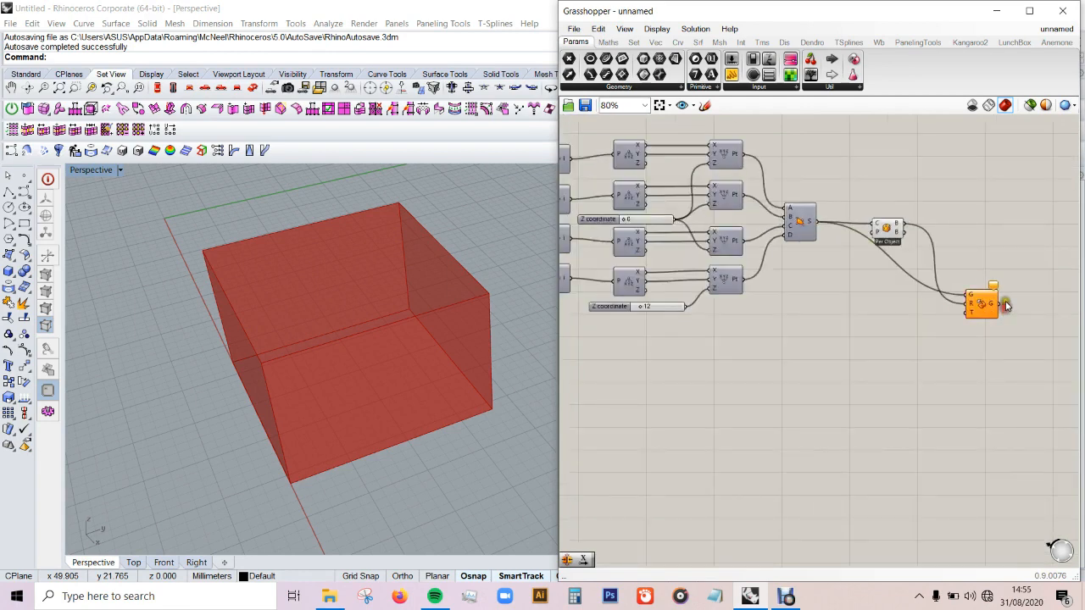
Step: Turn off the preview of the Bounding Box component
scroll(1022, 297, down, 3)
scroll(965, 268, up, 2)
drag(950, 231, 913, 291)
middle_click(939, 267)
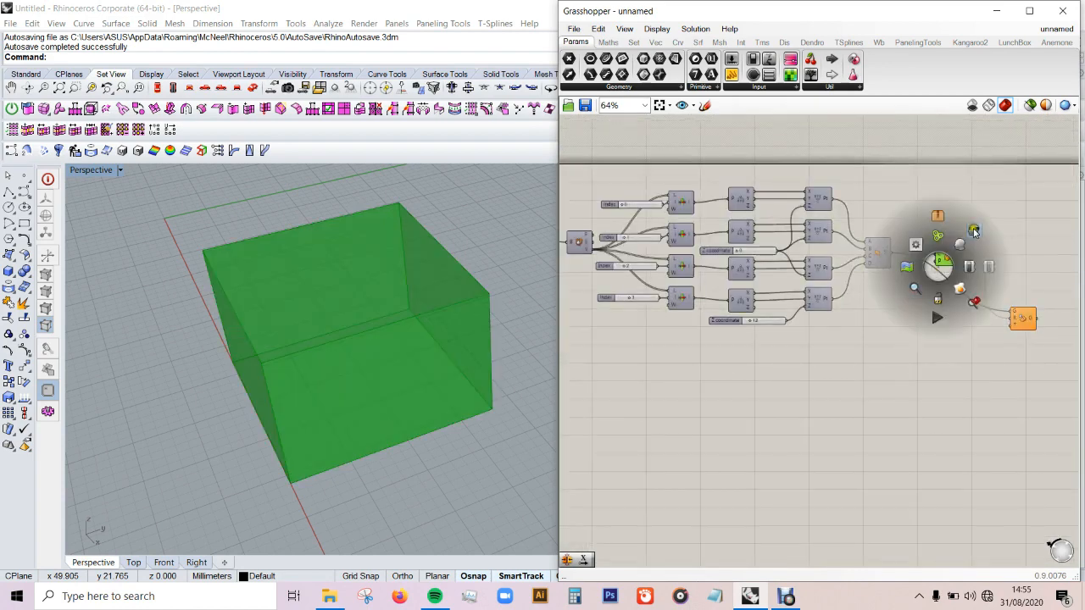
click(973, 230)
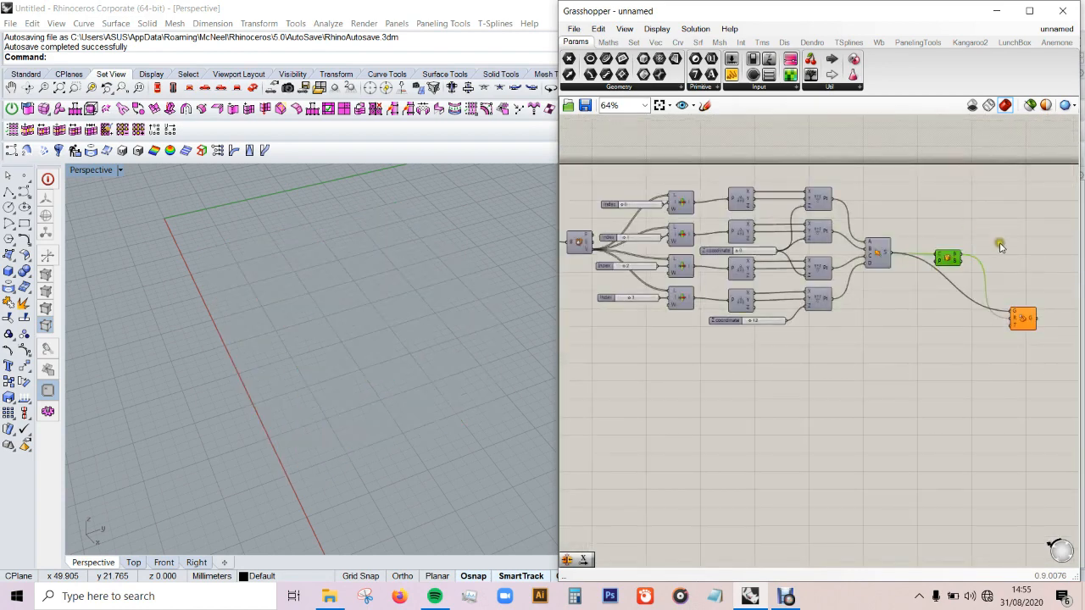
Step: Duplicate the rectangle, deconstruct and four List Item components with their sliders and vector component, placing the copy below the originals
scroll(742, 254, up, 1)
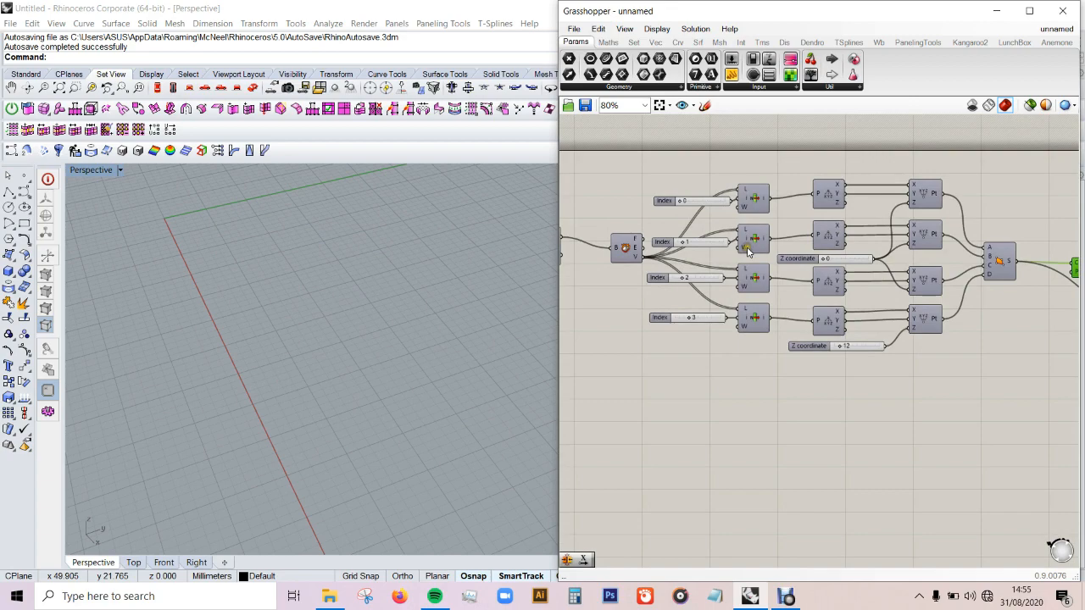
scroll(994, 259, down, 2)
scroll(812, 229, up, 2)
scroll(971, 205, down, 2)
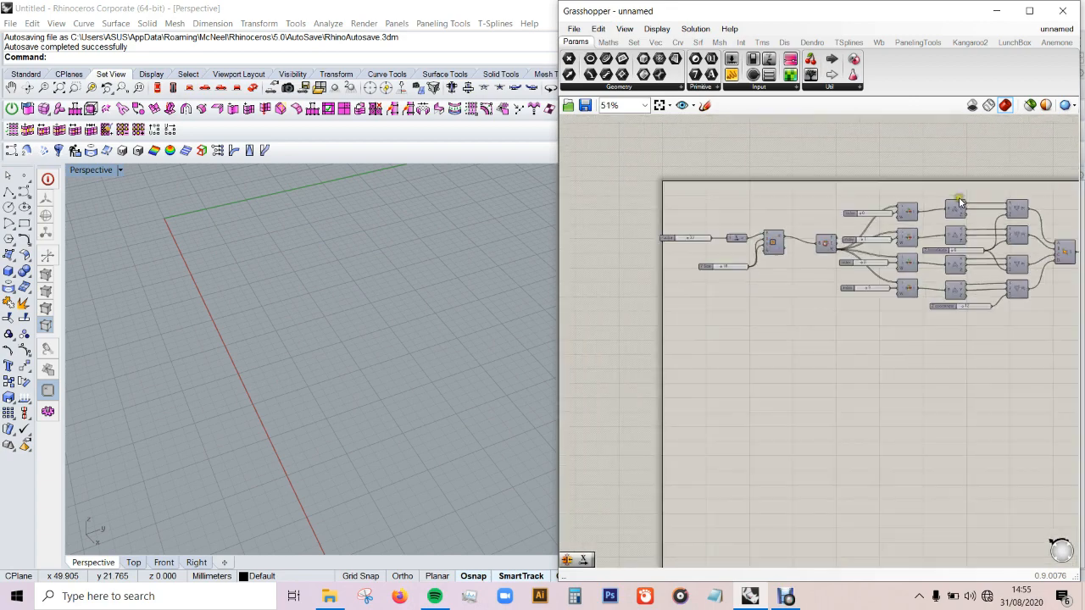
scroll(888, 293, up, 1)
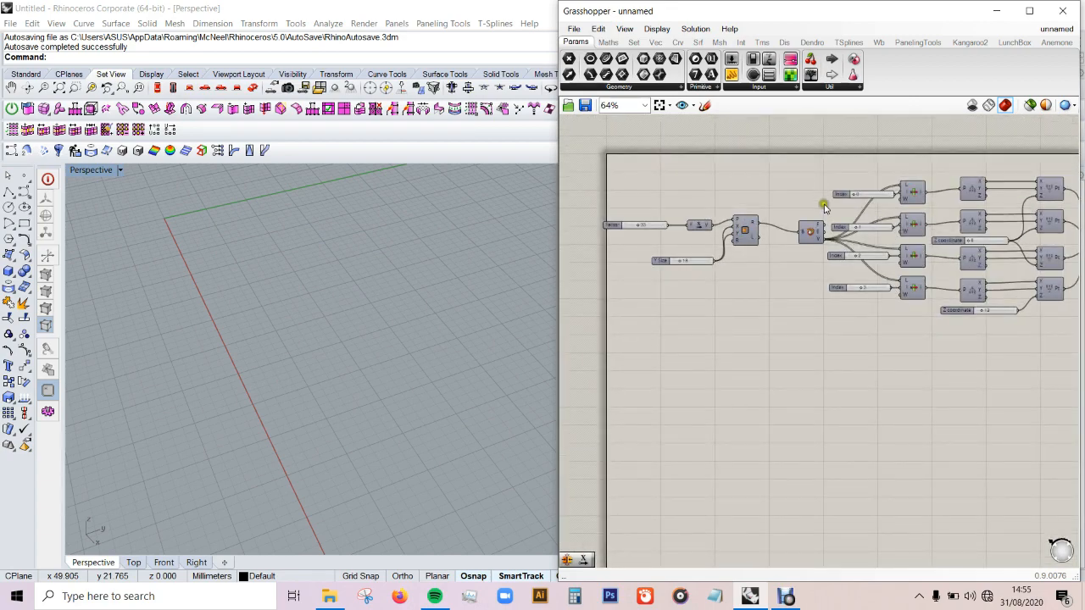
scroll(933, 193, down, 2)
scroll(801, 294, up, 2)
scroll(721, 323, down, 1)
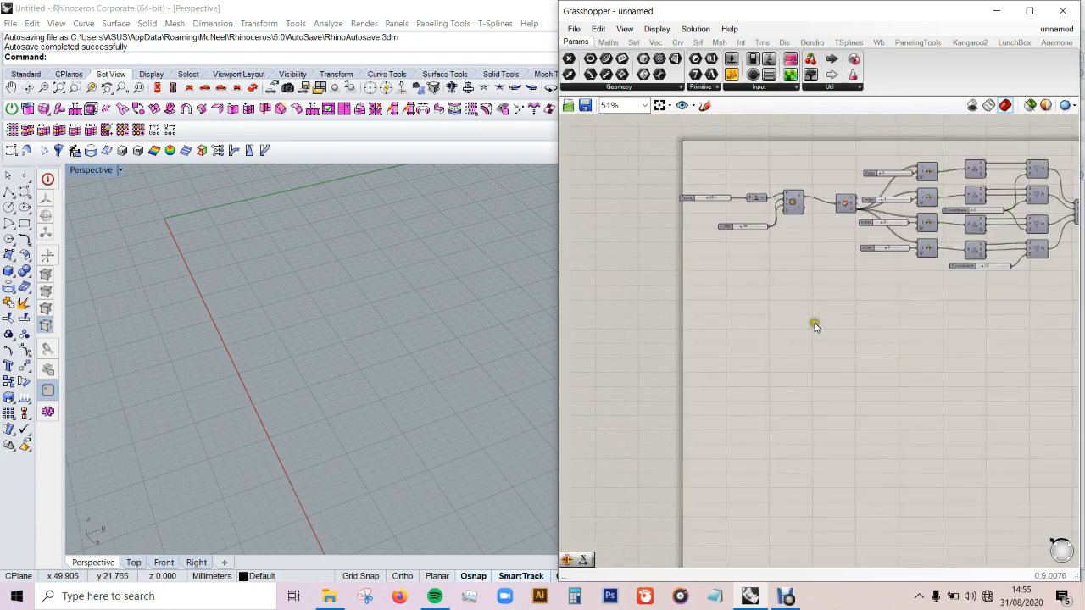
scroll(839, 324, up, 1)
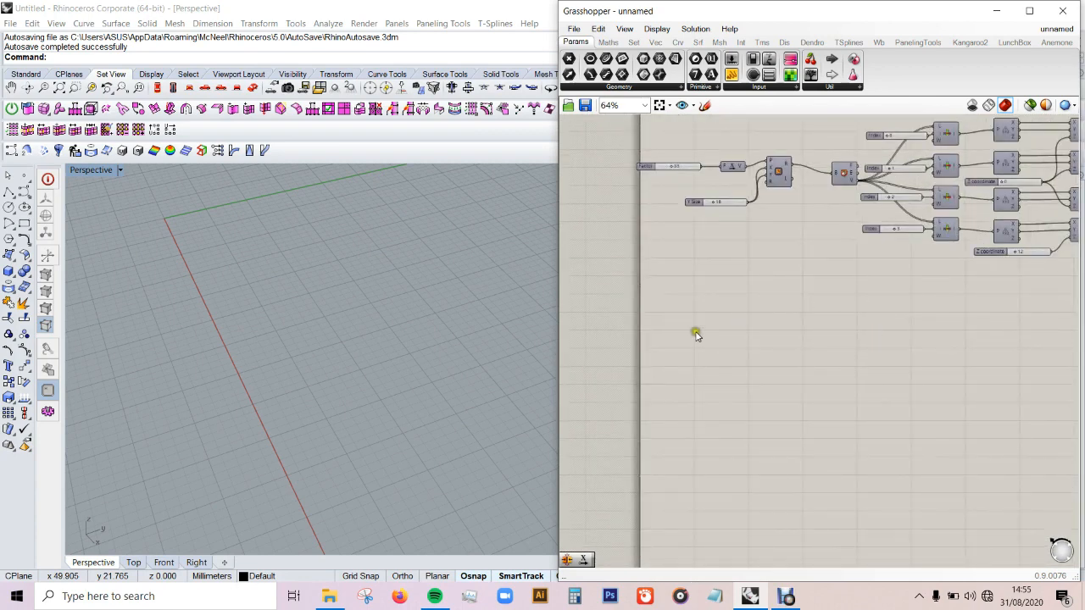
scroll(697, 336, down, 1)
scroll(859, 254, up, 1)
drag(895, 135, 614, 300)
drag(903, 212, 905, 363)
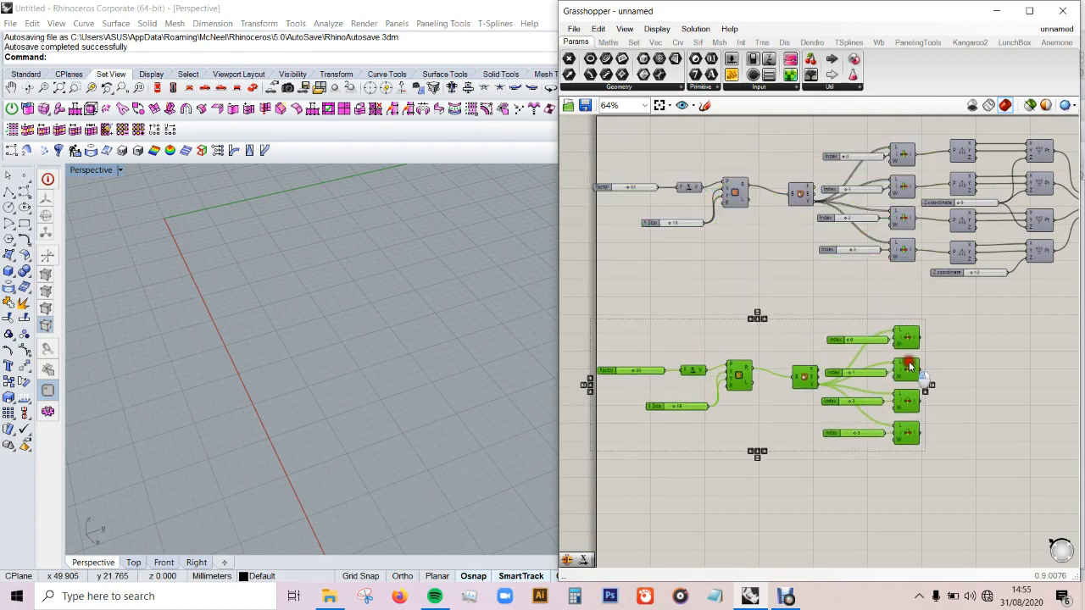
click(932, 376)
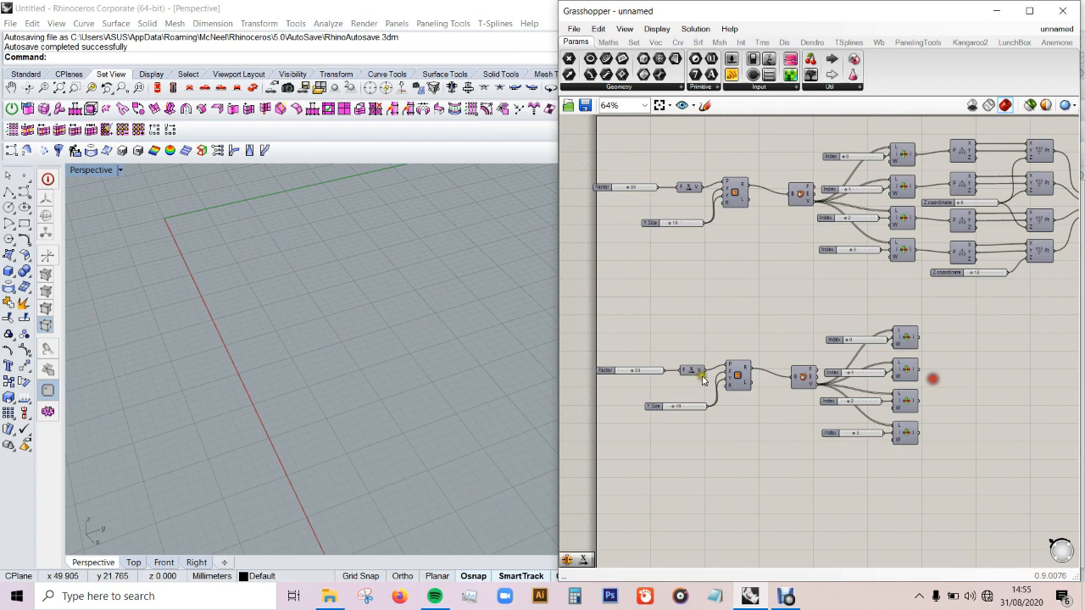
Step: Delete the Factor slider and the Unit X component from the copied group
scroll(695, 362, up, 1)
drag(695, 362, 620, 399)
key(Delete)
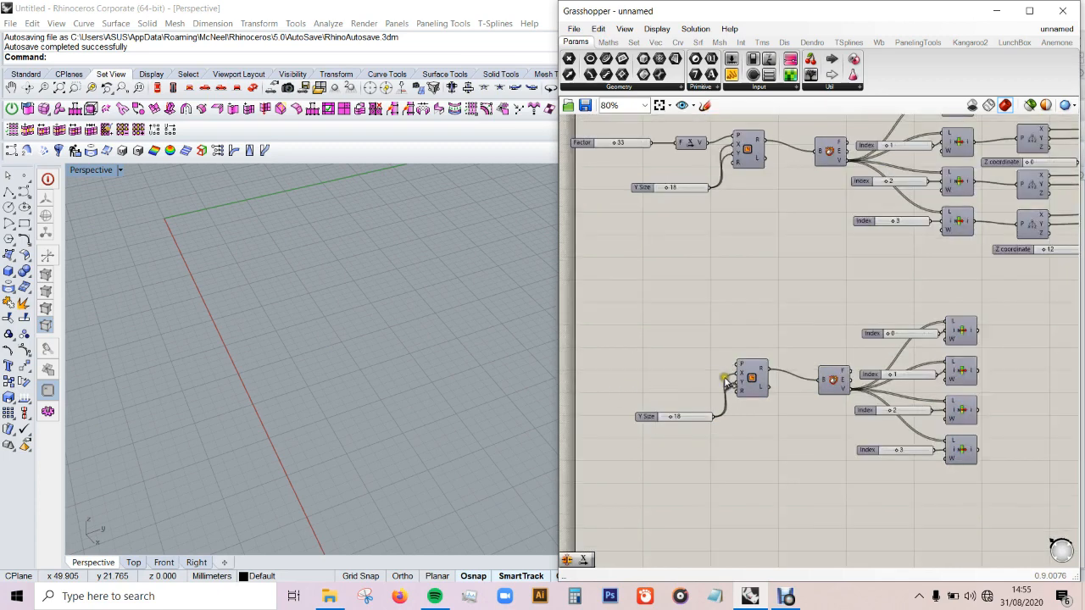
Step: Turn on the preview of the four copied List Item components
drag(977, 309, 959, 451)
middle_click(978, 365)
click(1008, 338)
click(1019, 331)
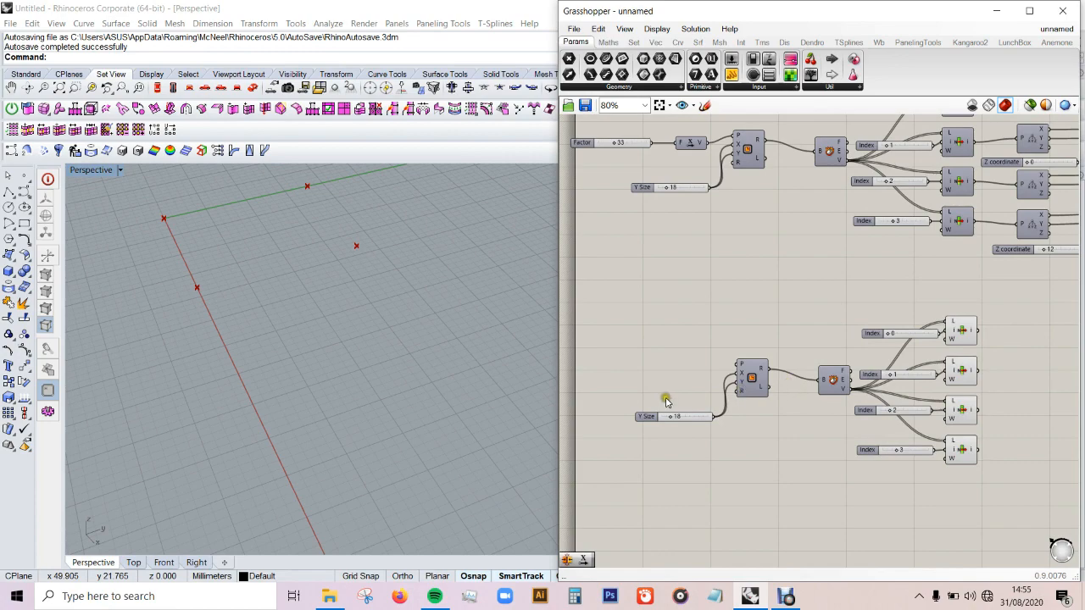
Step: Set the copied Y Size slider to 95 and check the enlarged square's corner points in Perspective
scroll(618, 414, up, 5)
drag(741, 417, 820, 421)
scroll(317, 371, down, 13)
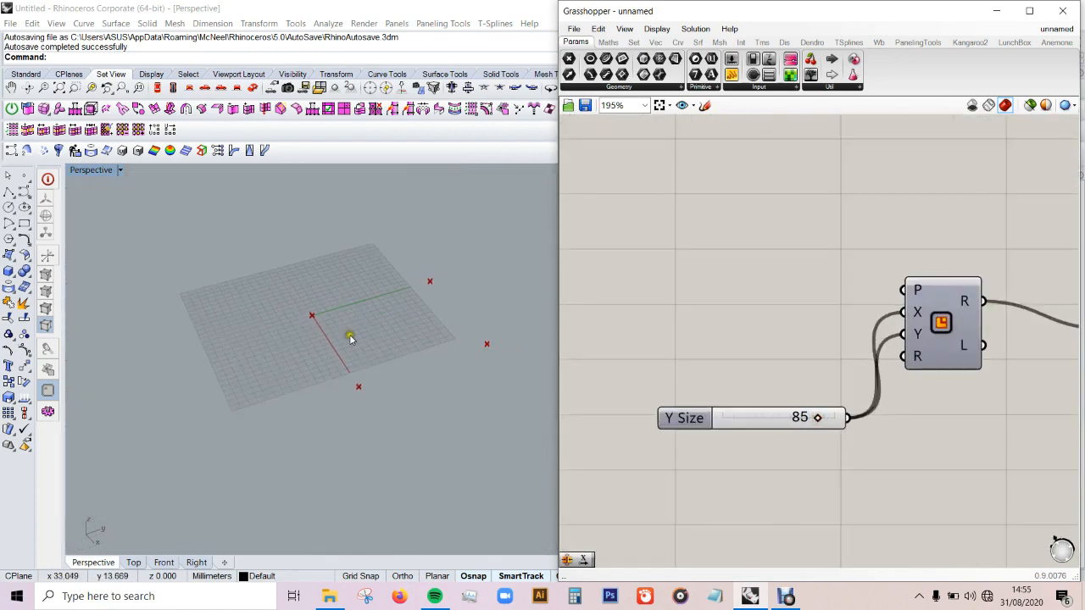
scroll(424, 335, up, 5)
double_click(754, 421)
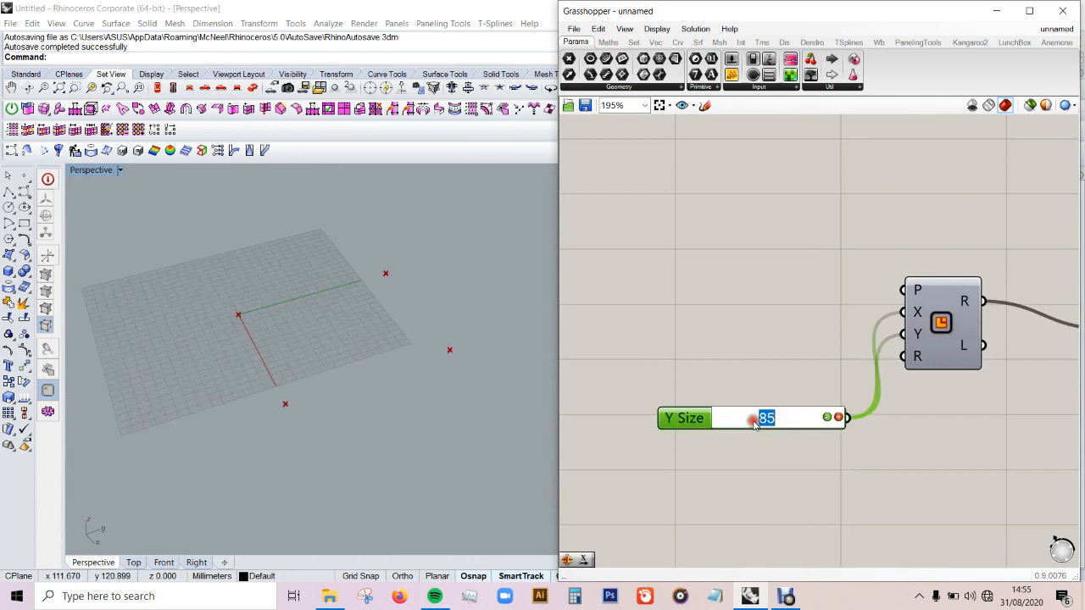
key(Return)
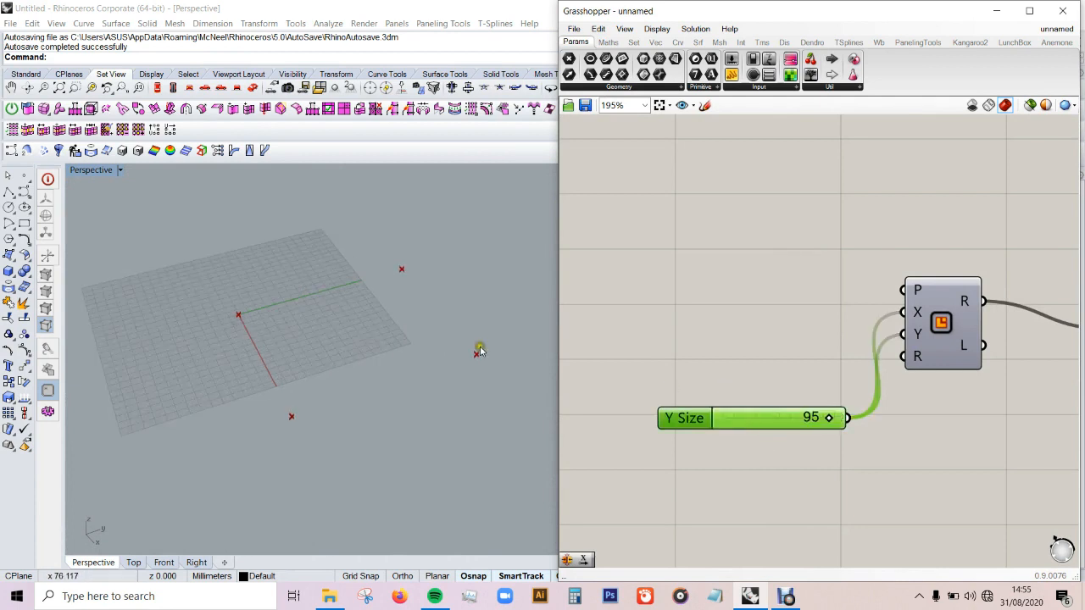
scroll(479, 336, up, 2)
click(784, 299)
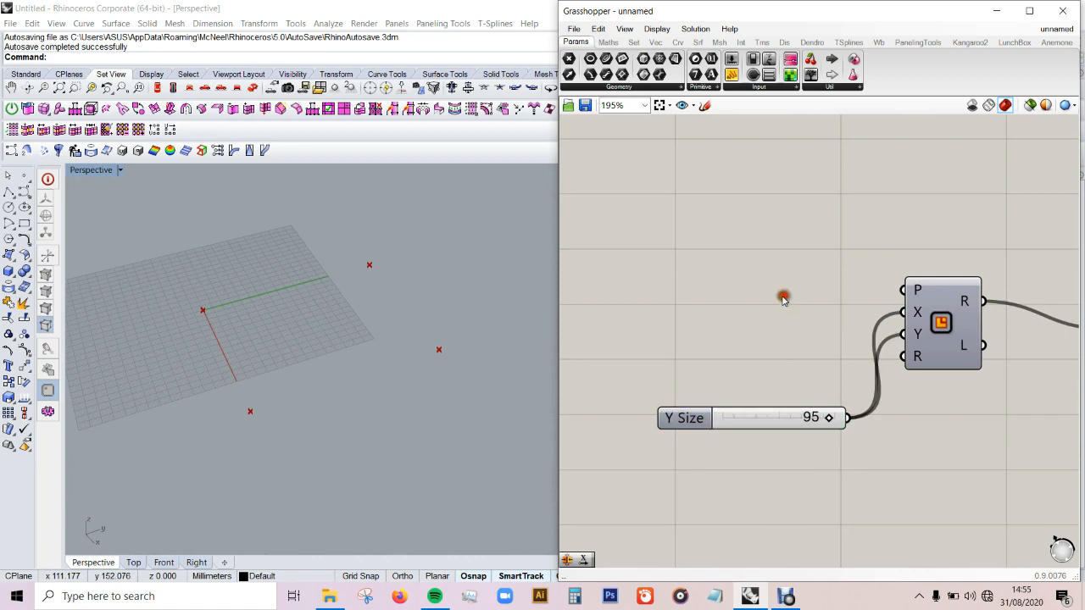
Step: Add a Sphere 4Pt component beside the four copied List Item components
scroll(665, 327, down, 3)
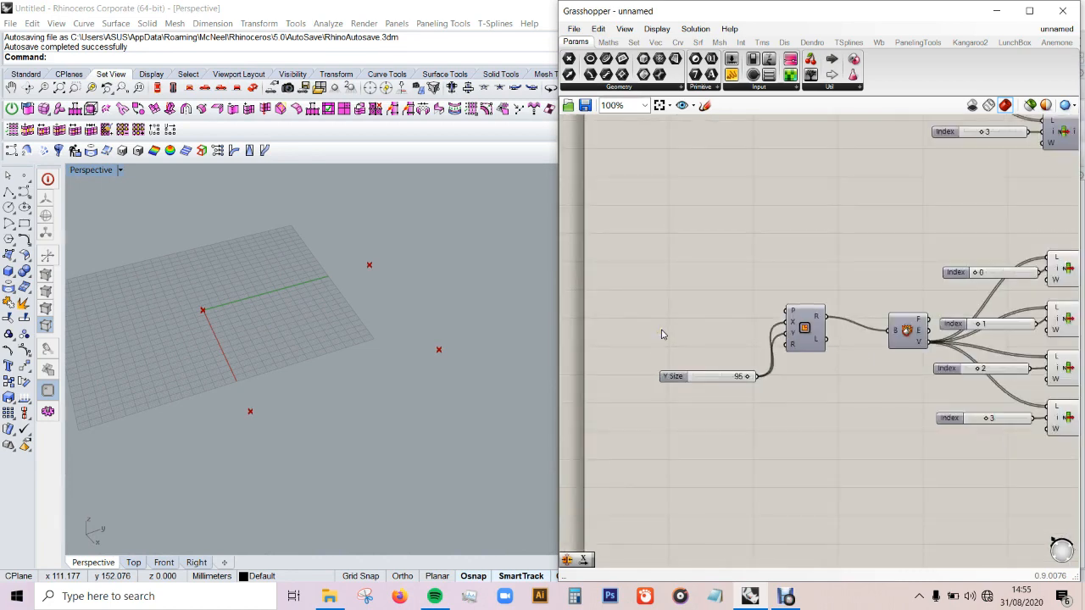
scroll(662, 333, down, 3)
scroll(945, 342, up, 2)
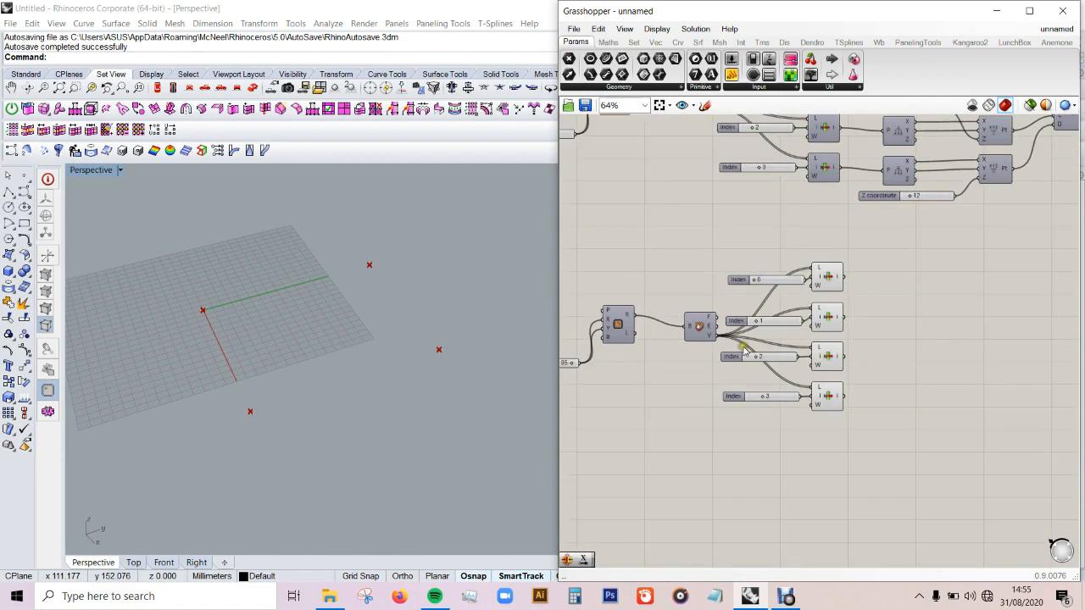
scroll(1008, 327, up, 1)
scroll(947, 307, up, 1)
scroll(808, 320, down, 2)
scroll(816, 329, up, 1)
scroll(817, 329, up, 1)
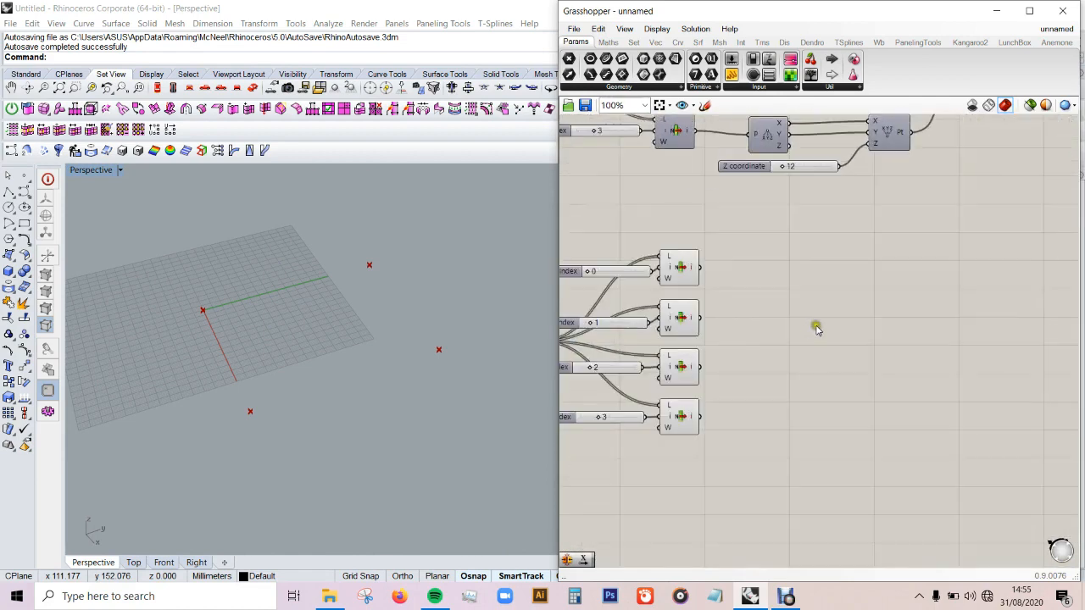
double_click(777, 344)
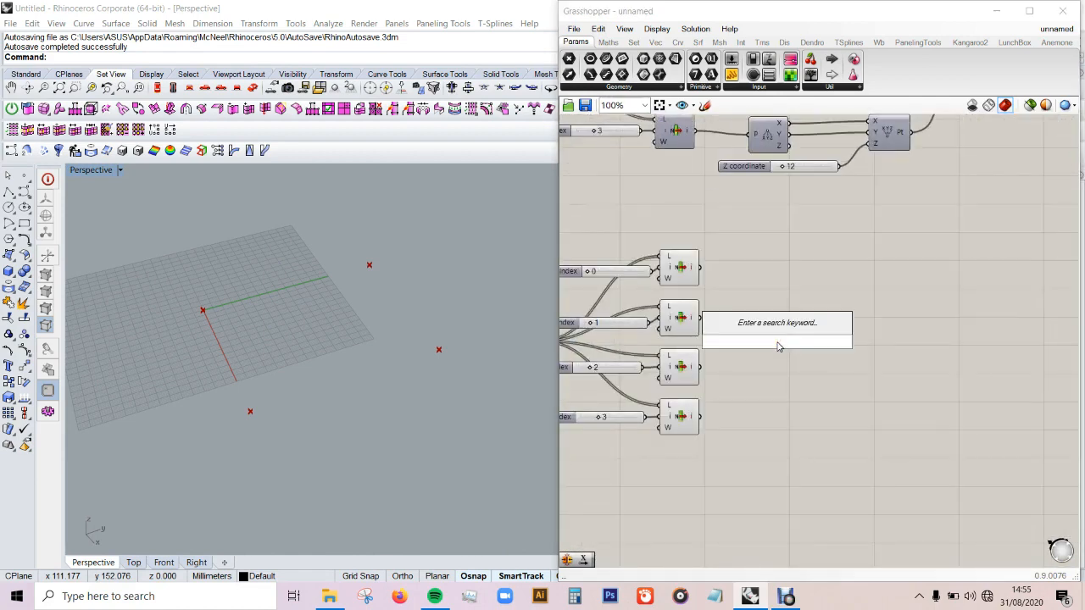
text(sphe)
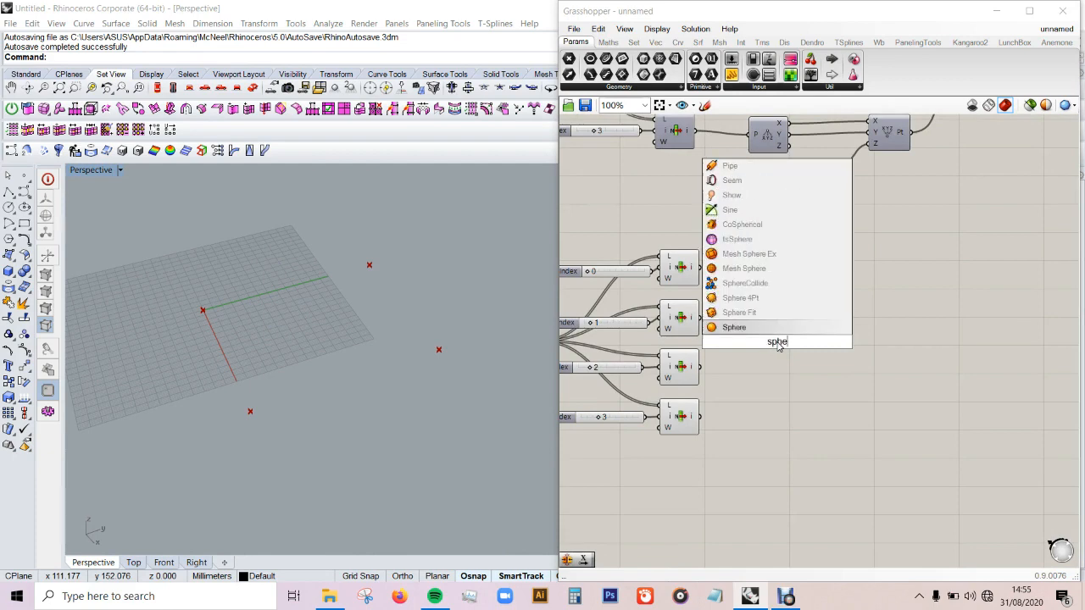
click(779, 298)
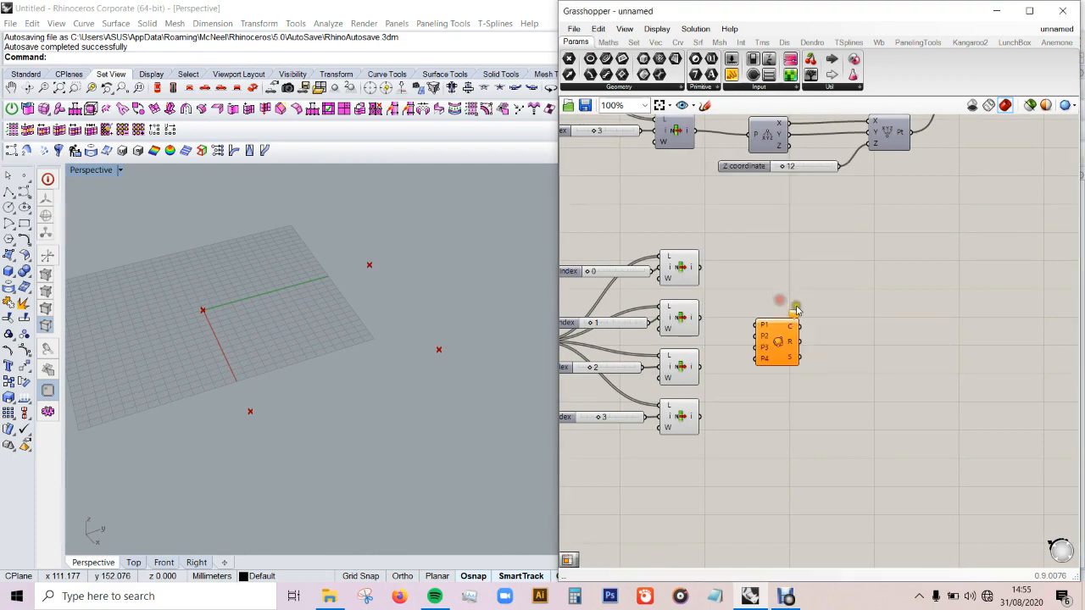
Step: Wire the four copied List Item outputs into P1 to P4 of Sphere 4Pt and check the sphere in Perspective
drag(700, 270, 757, 337)
drag(702, 368, 693, 419)
drag(782, 340, 795, 341)
click(847, 355)
right_drag(260, 363, 329, 343)
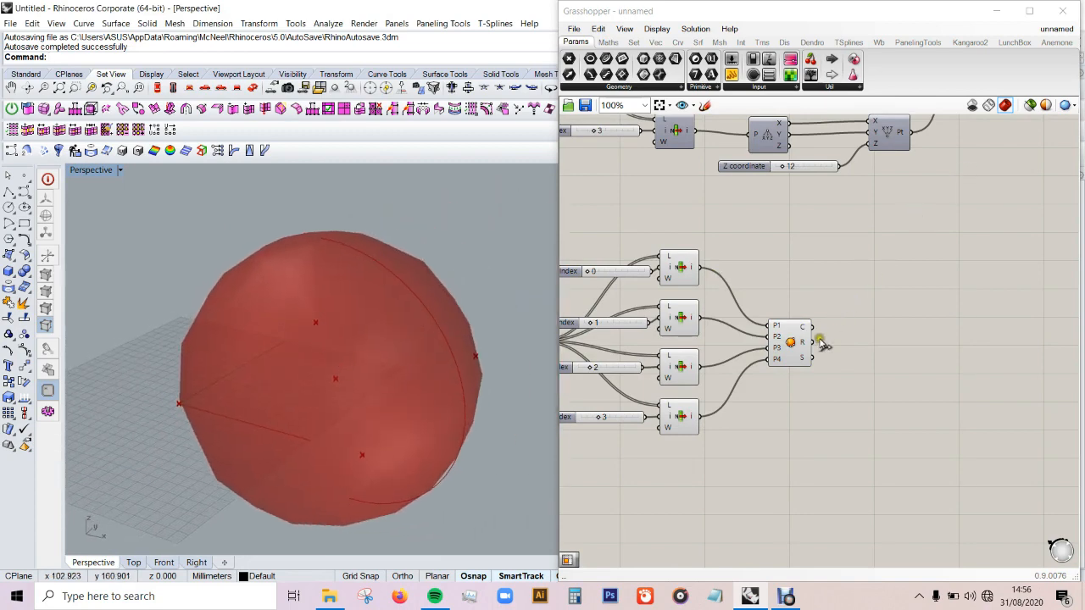
Step: Add an Isotrim component and feed the Sphere 4Pt sphere into its surface input
scroll(913, 345, up, 1)
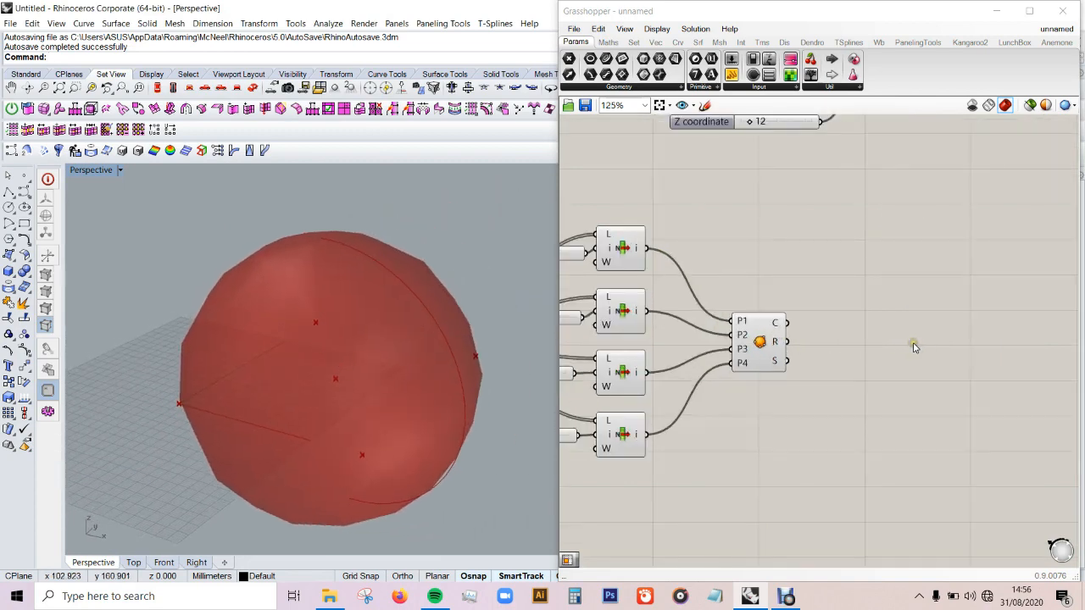
double_click(939, 323)
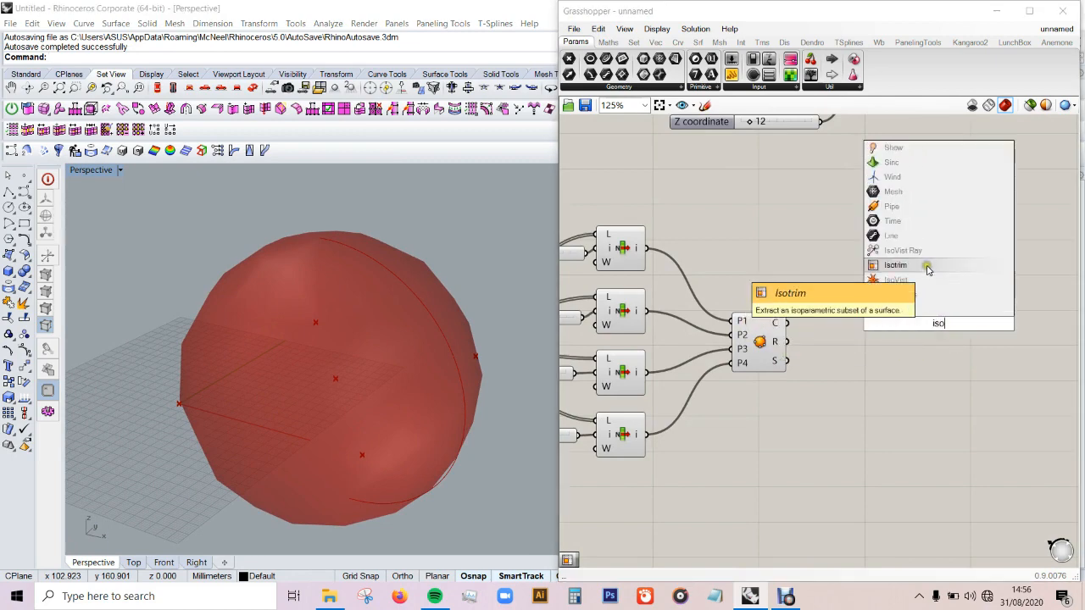
click(926, 268)
drag(946, 329, 935, 333)
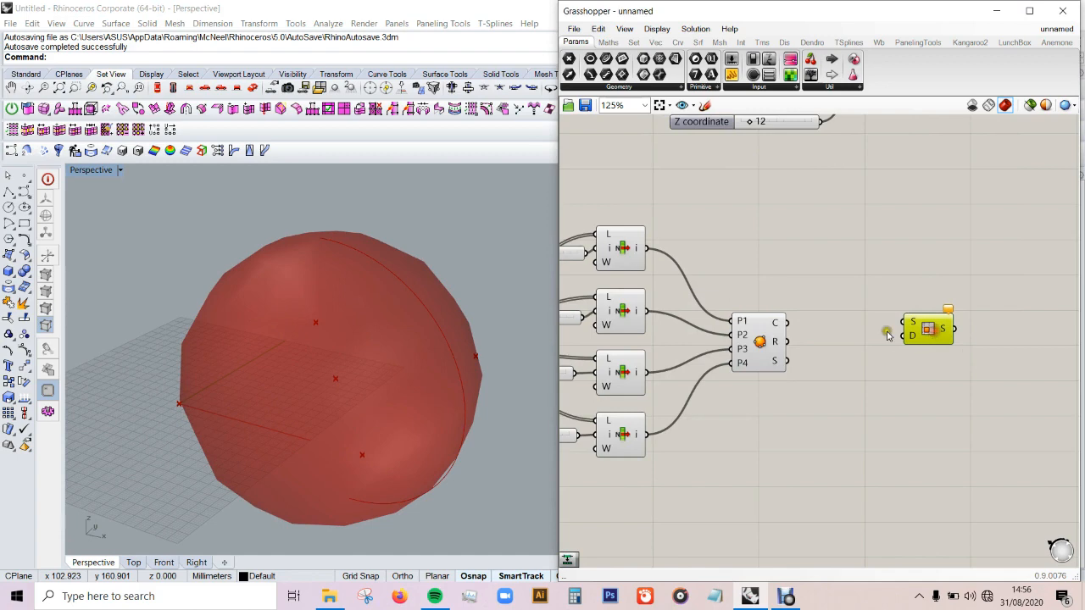
drag(789, 363, 961, 357)
Step: Add Divide Domain² fed by the sphere and a slider of 10 for U and V, and connect its segments to Isotrim's domain
double_click(835, 465)
text(div)
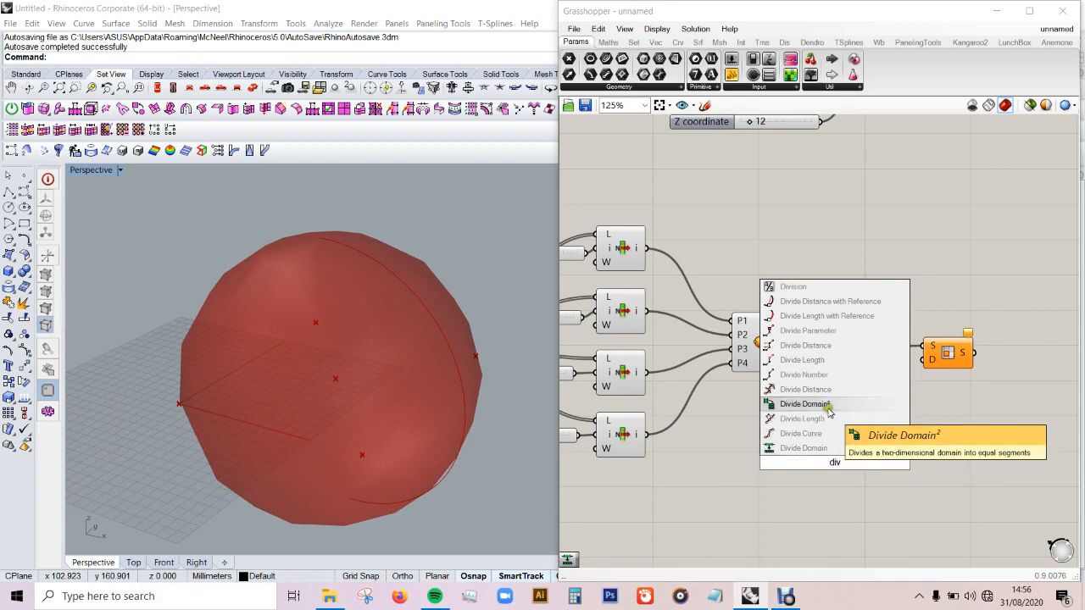
click(828, 408)
drag(835, 469, 860, 452)
double_click(750, 463)
text(10)
key(Return)
drag(771, 469, 923, 359)
drag(836, 433, 786, 362)
drag(948, 354, 956, 362)
click(989, 429)
Step: Set the V Count slider to 3 and inspect the Isotrim patches on the sphere in Perspective
right_drag(343, 406, 397, 426)
drag(786, 462, 731, 462)
drag(743, 464, 734, 462)
right_drag(520, 439, 373, 456)
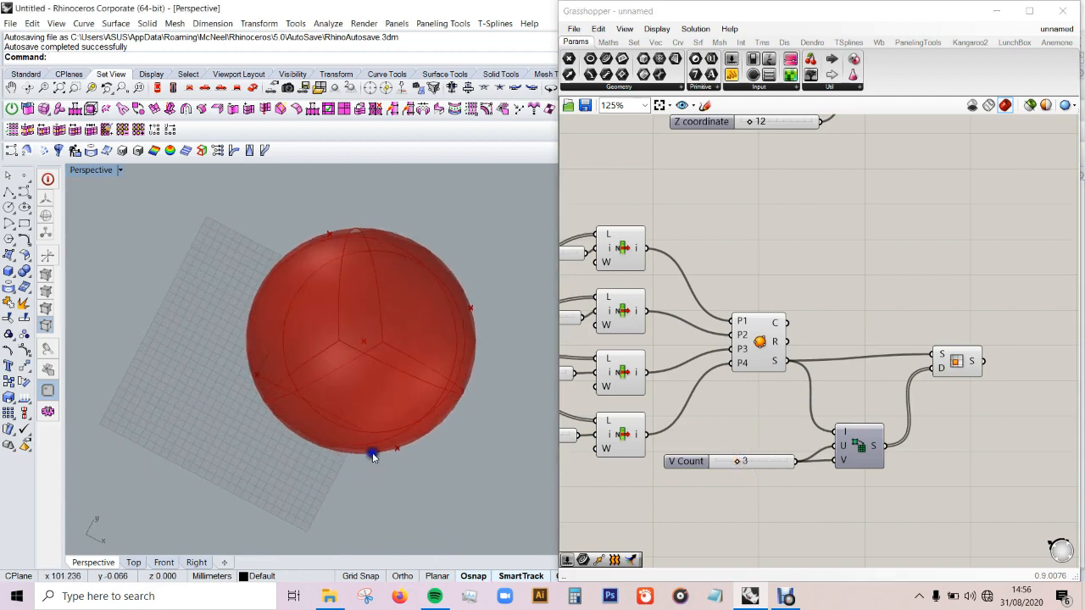
click(948, 363)
right_drag(373, 305, 359, 263)
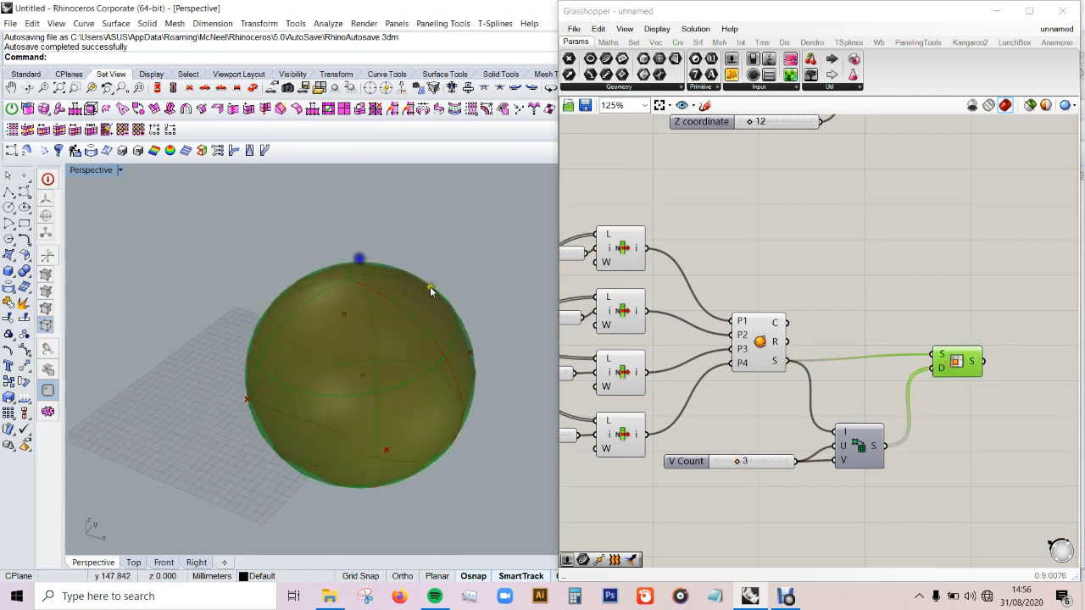
Step: Hide the Sphere 4Pt preview and set the V Count slider to 10, checking the patches in Perspective
click(750, 327)
middle_click(752, 329)
click(791, 299)
click(797, 279)
right_drag(417, 338, 544, 443)
drag(741, 463, 817, 466)
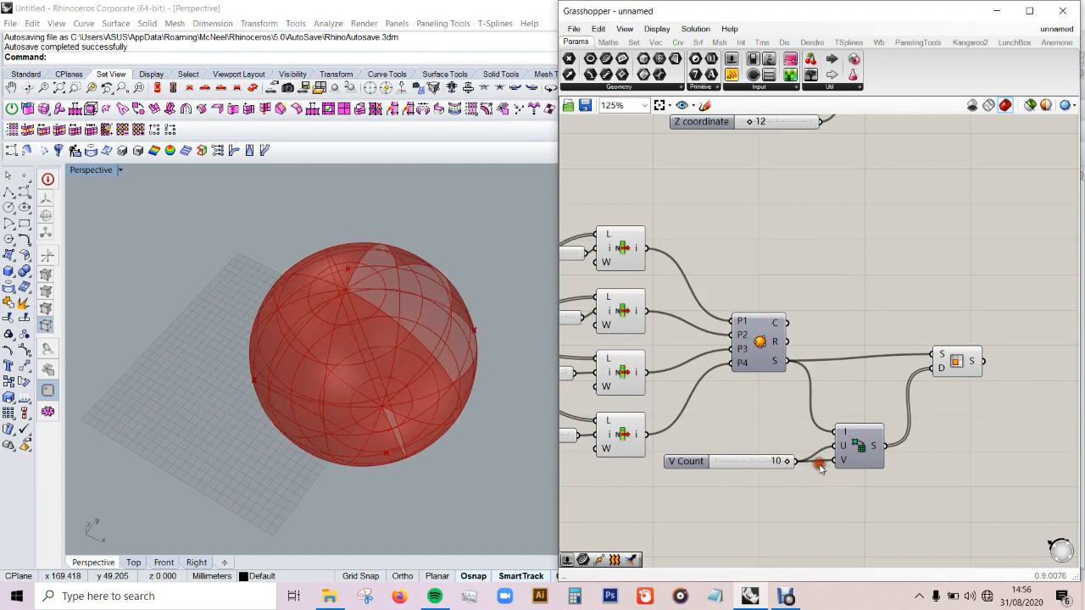
right_drag(449, 373, 500, 314)
Step: Add a Surface Box component and feed it the Isotrim surfaces and the Divide Domain² segments
scroll(723, 321, down, 2)
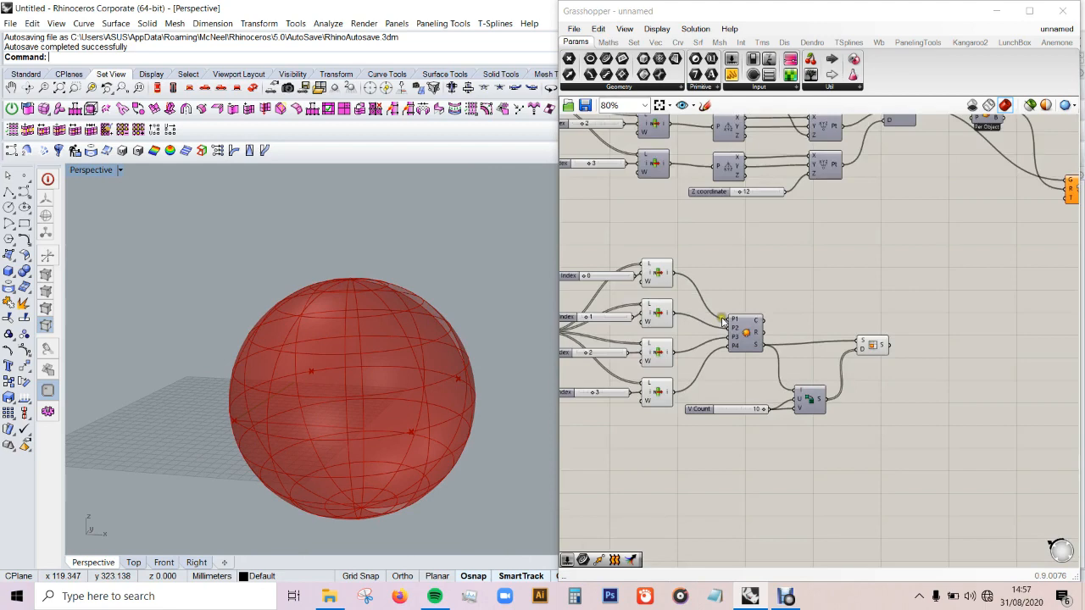
scroll(982, 344, up, 1)
double_click(984, 333)
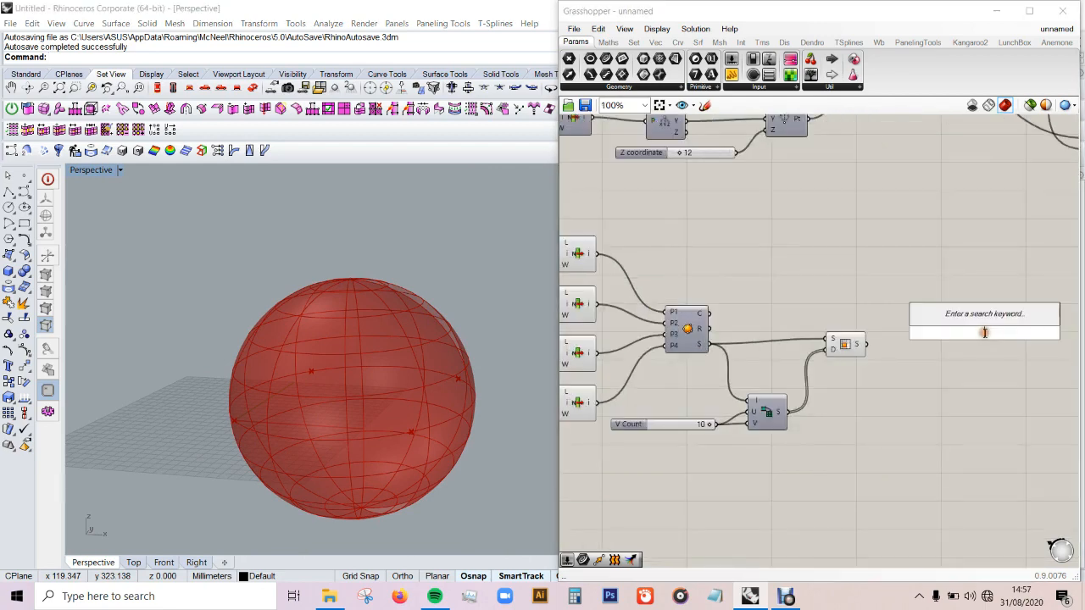
text(surfa)
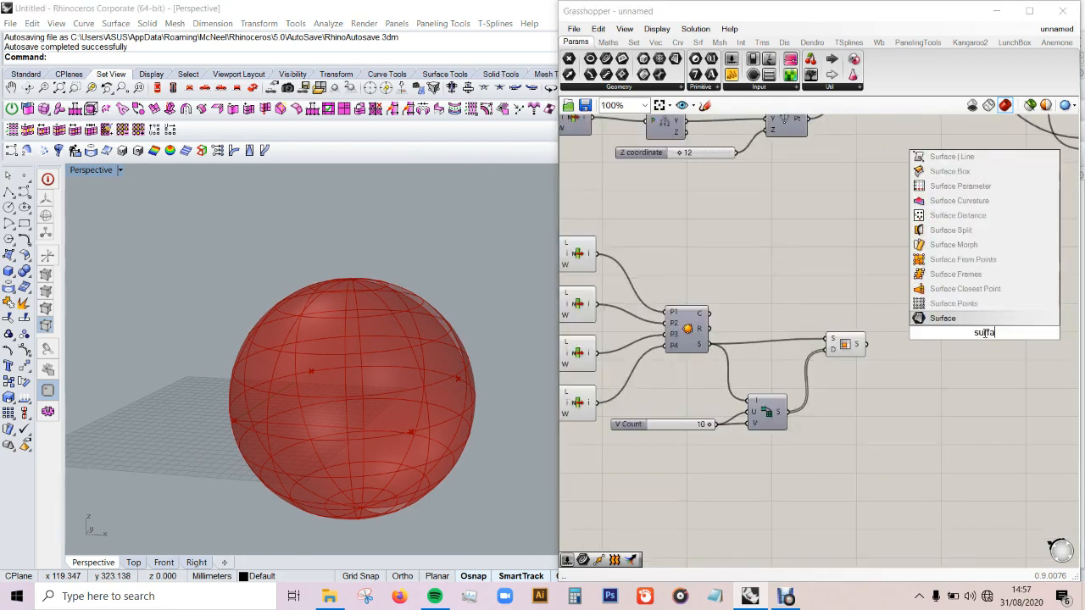
text(ce b)
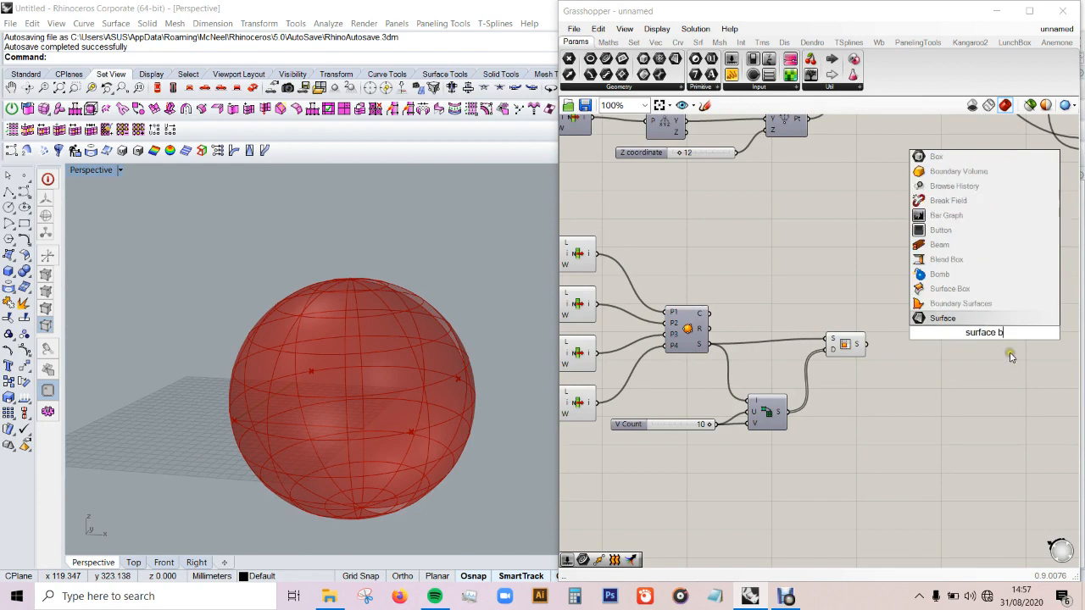
text(ox)
click(960, 287)
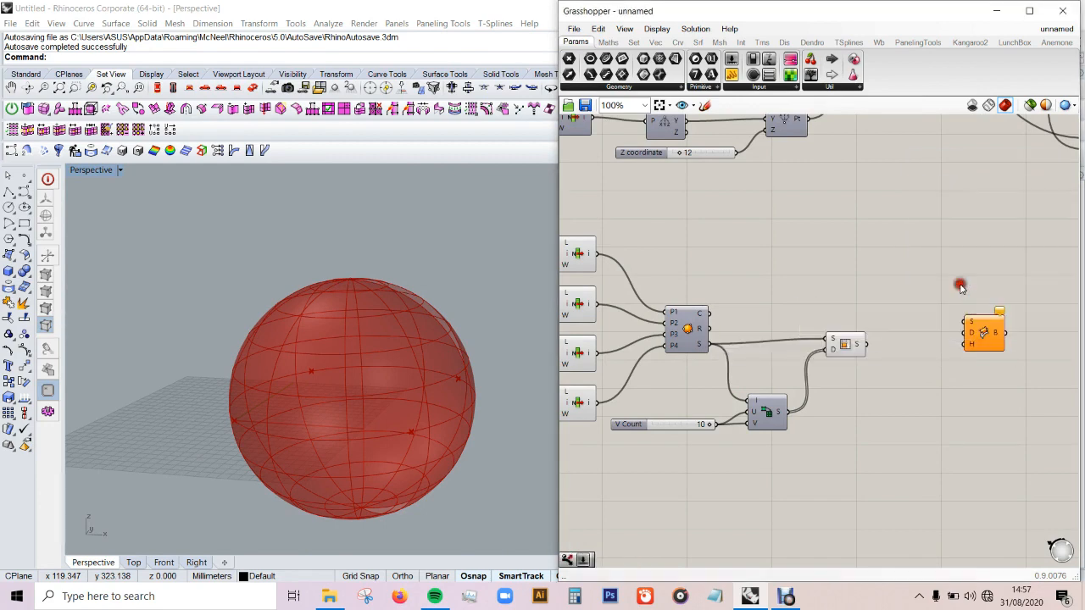
drag(870, 347, 984, 347)
drag(795, 410, 968, 356)
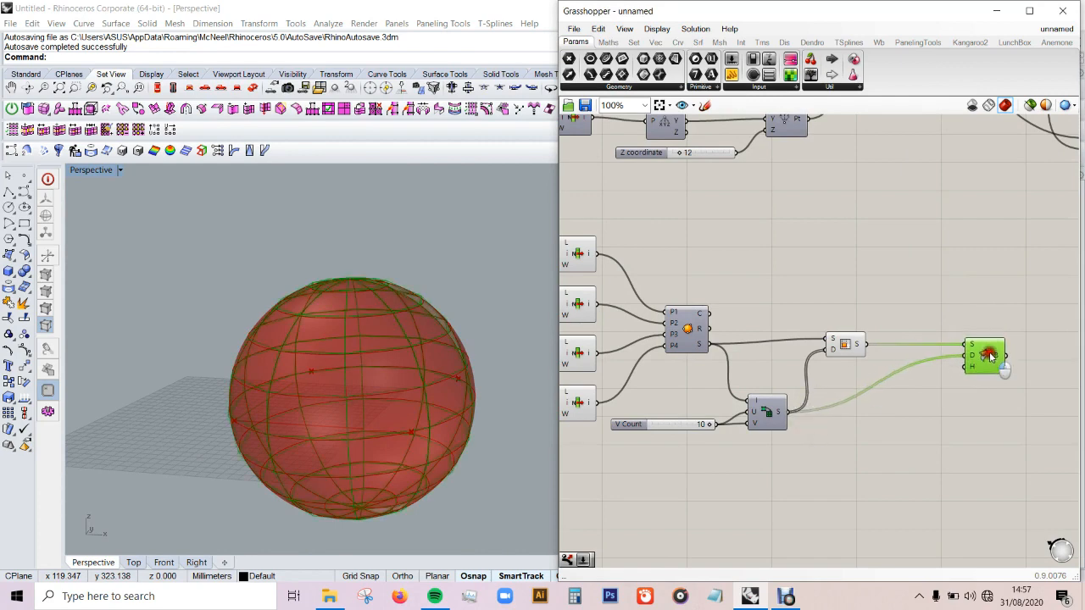
double_click(897, 410)
text(1)
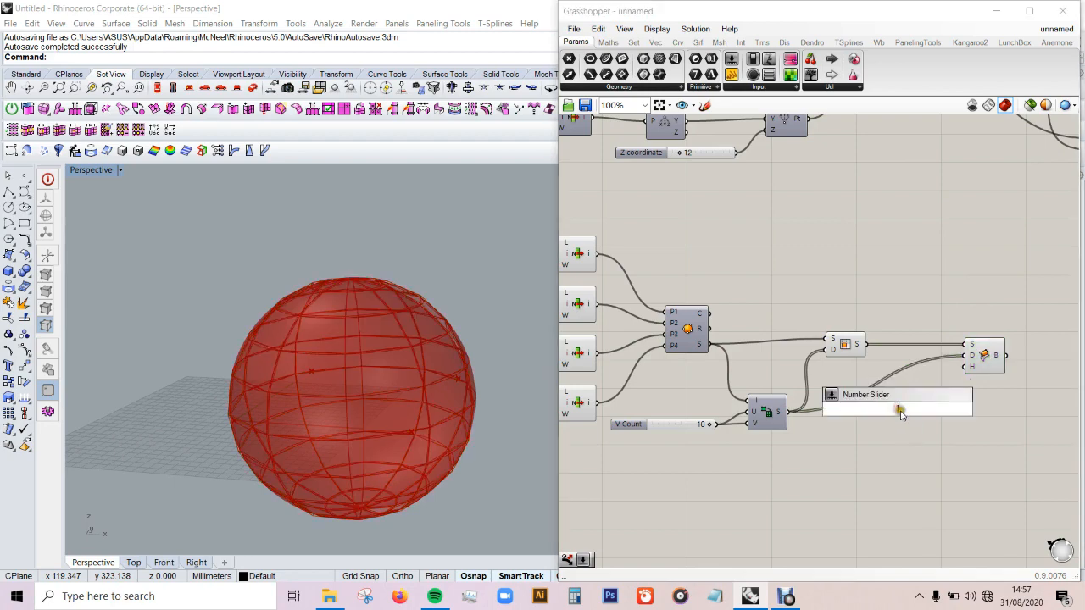
click(910, 401)
drag(918, 411, 907, 419)
key(Delete)
Step: Add a slider of 16 for the Surface Box height and position it close to the component
double_click(906, 421)
text(16)
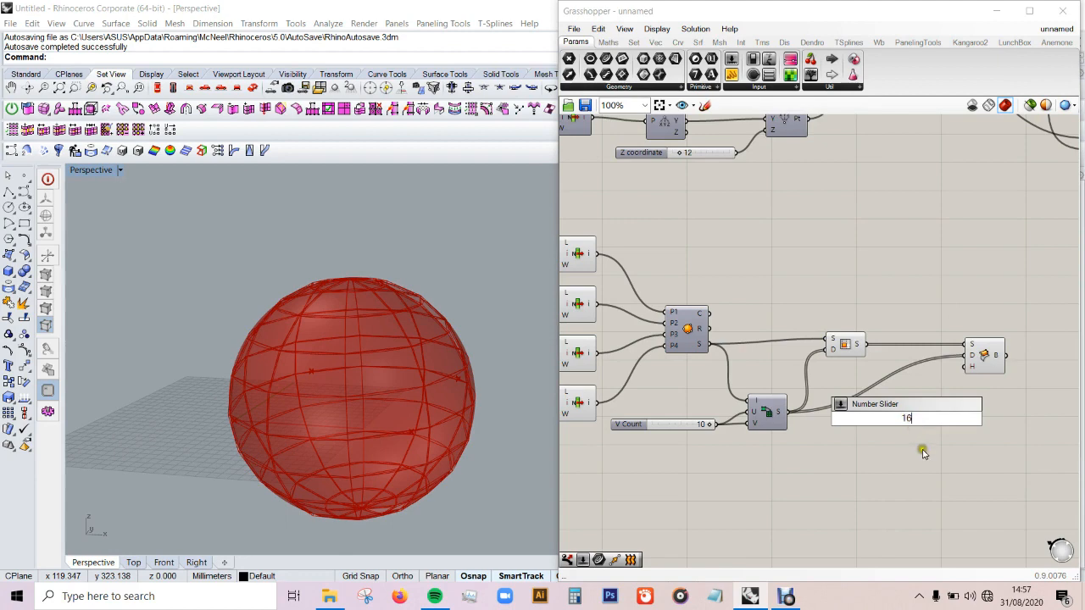
key(Return)
drag(955, 419, 967, 366)
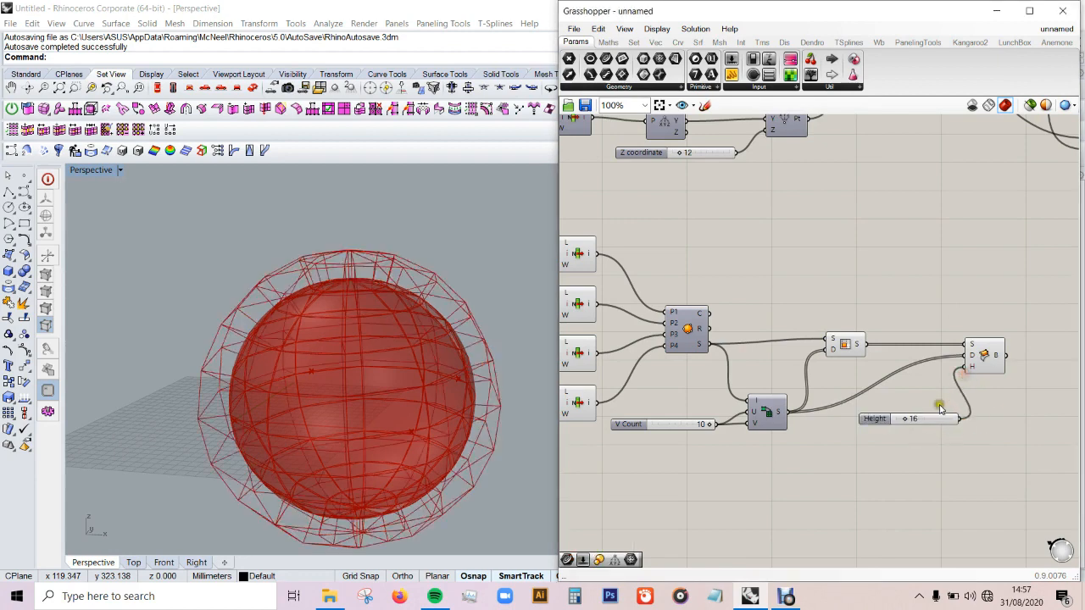
drag(924, 419, 910, 392)
click(921, 417)
right_drag(291, 367, 278, 396)
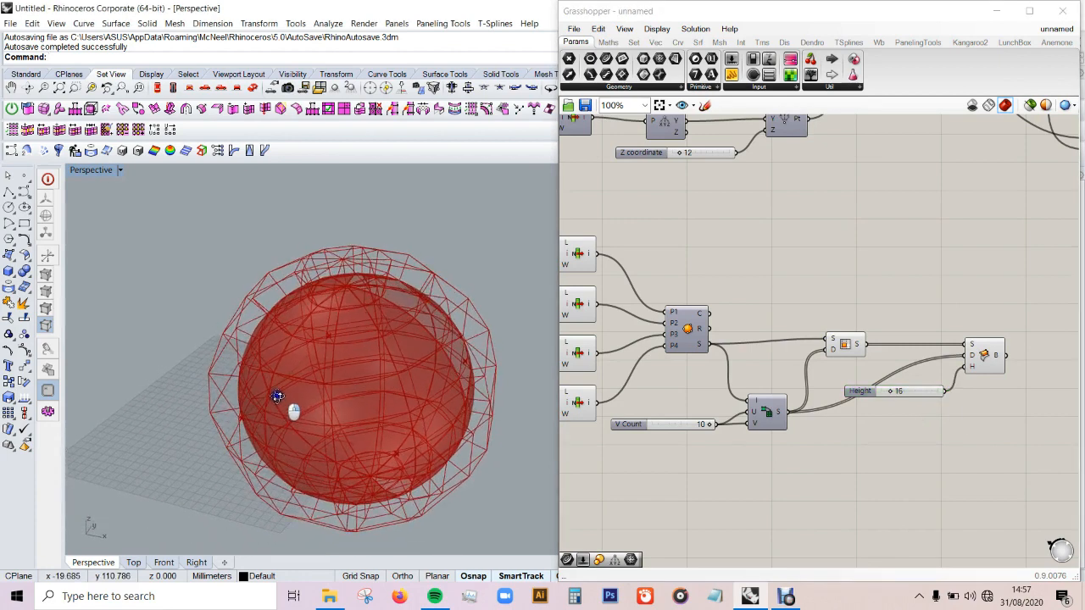
Step: Add a Dispatch component after Surface Box and connect the boxes to its list input
scroll(777, 314, down, 3)
scroll(907, 333, up, 3)
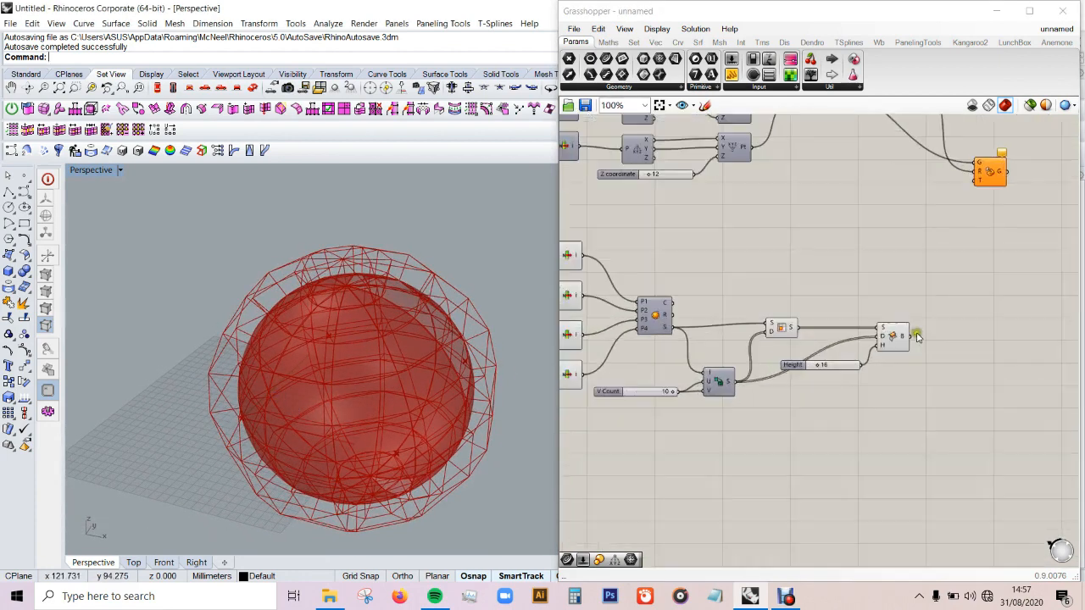
double_click(1001, 335)
text(di)
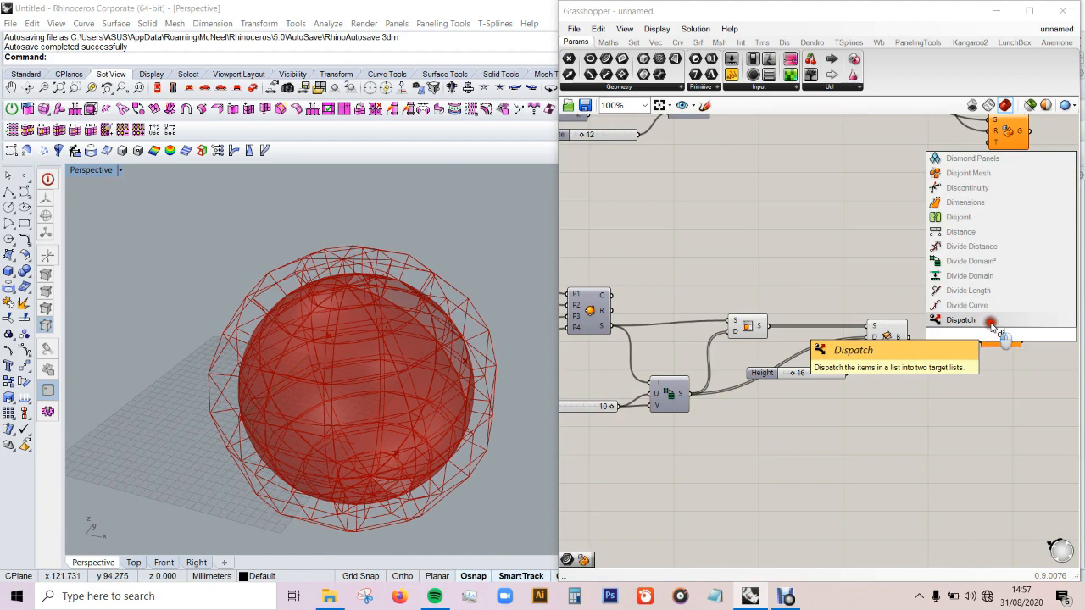
click(992, 322)
drag(1002, 336, 981, 340)
drag(913, 342, 959, 336)
Step: Hide the previews of the sphere group's components from the List Items through Surface Box, leaving Dispatch shown
scroll(939, 356, down, 3)
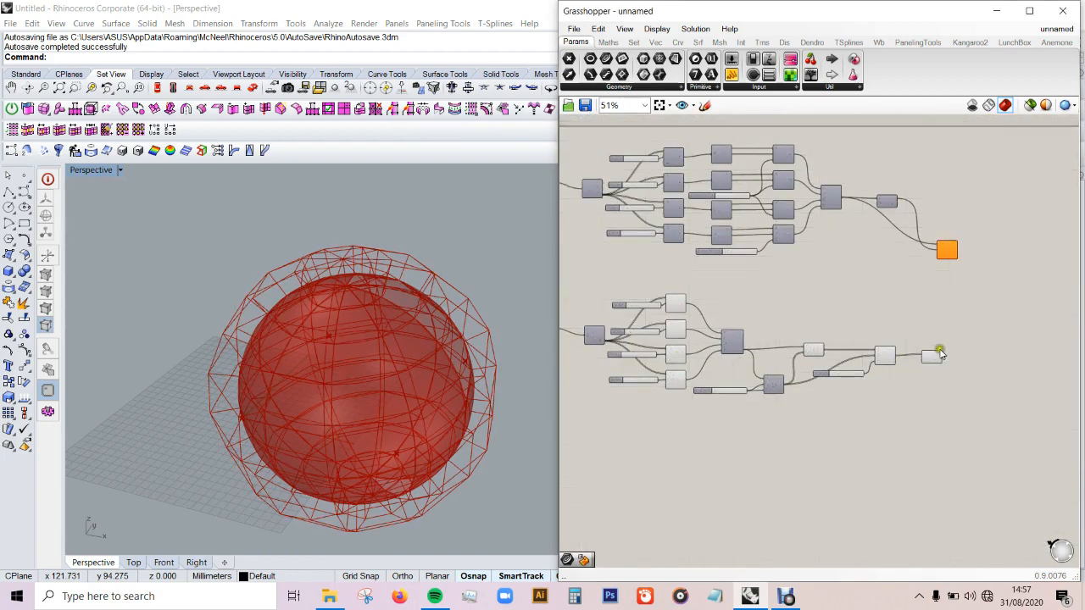
scroll(949, 387, up, 3)
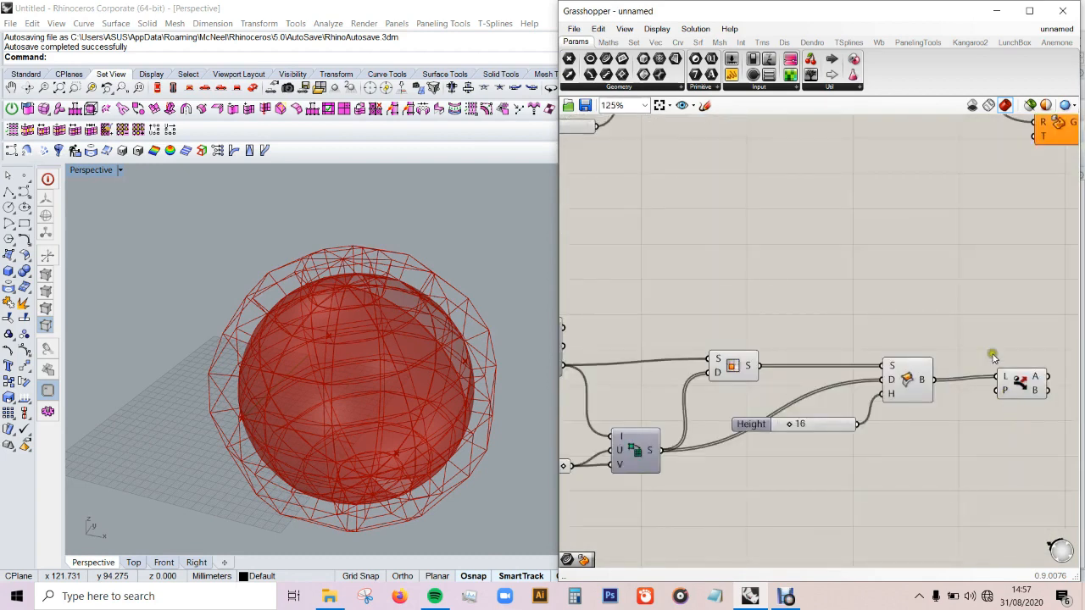
scroll(971, 322, down, 3)
drag(972, 312, 718, 430)
middle_click(772, 370)
click(818, 338)
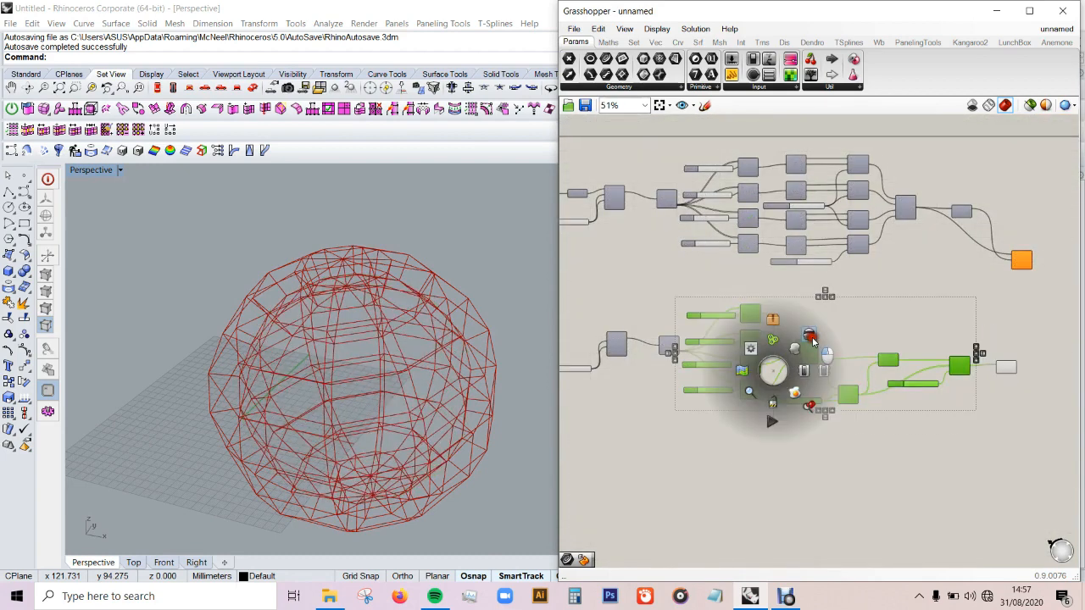
click(884, 305)
Step: Review the upper module chain and the lower sphere chain of components across the canvas
scroll(1021, 371, up, 3)
scroll(1022, 373, up, 1)
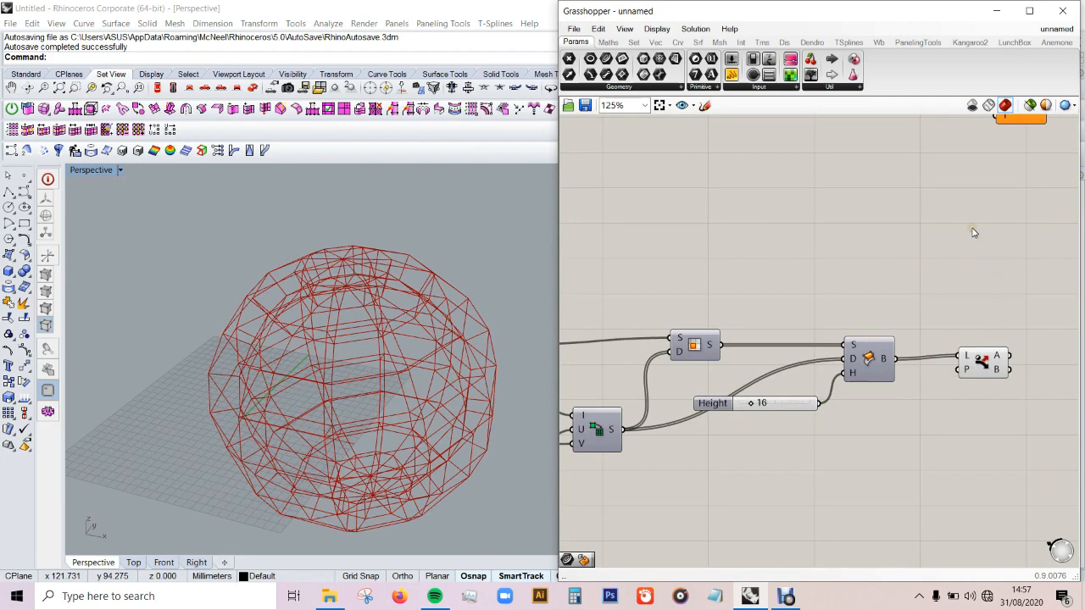
scroll(895, 404, down, 5)
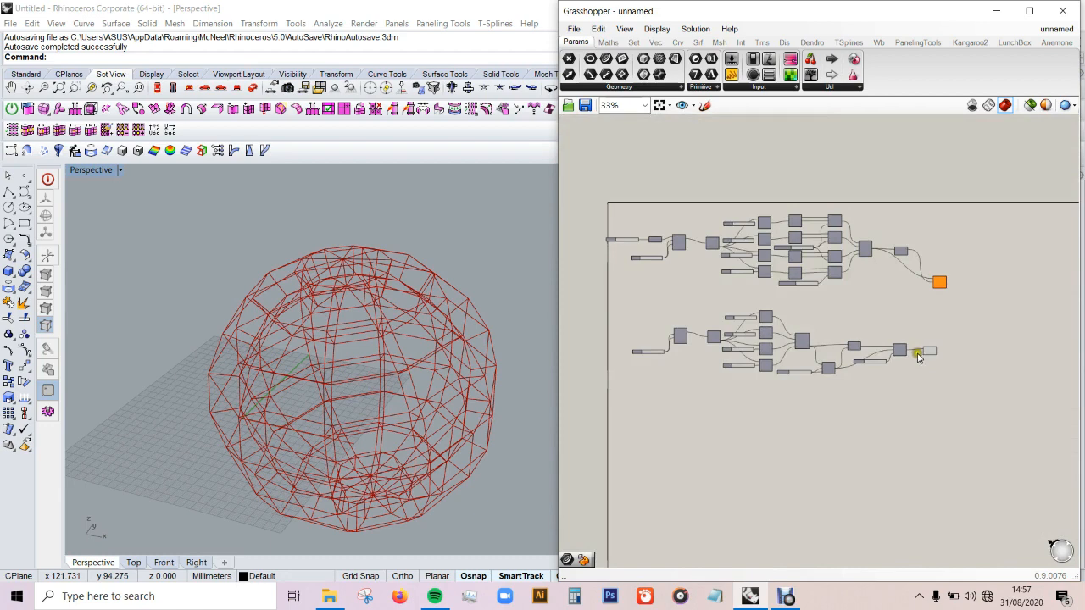
scroll(805, 320, up, 2)
scroll(918, 340, down, 1)
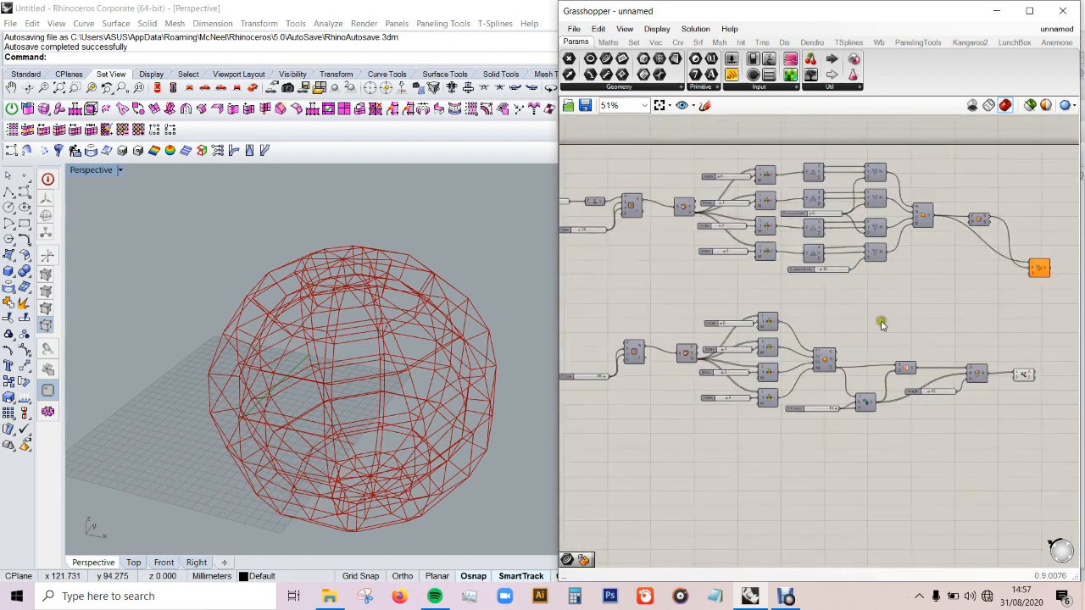
scroll(719, 276, up, 1)
scroll(992, 287, down, 1)
scroll(750, 232, up, 1)
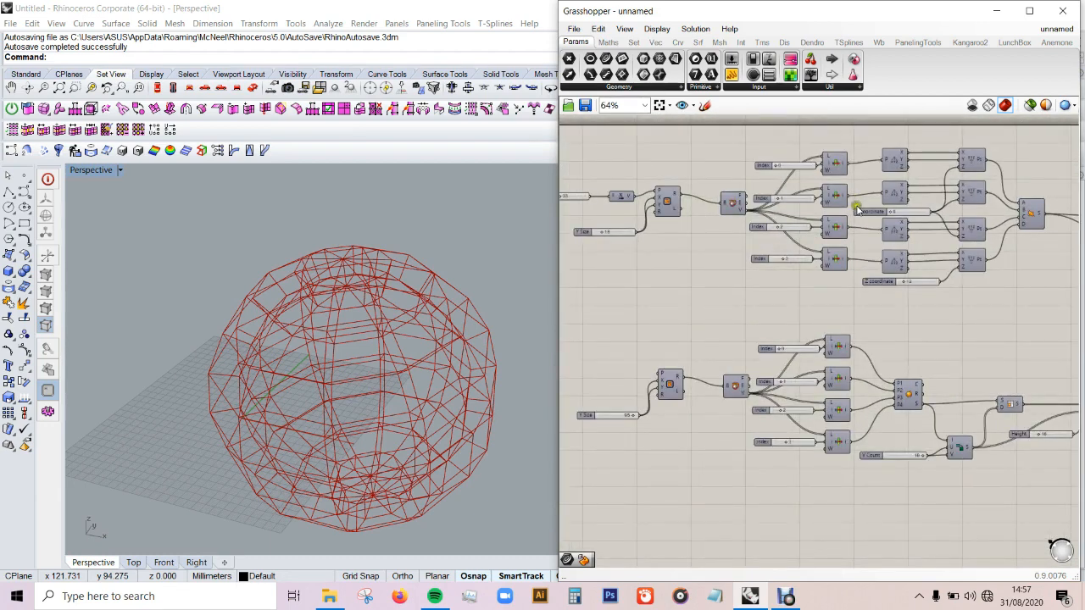
scroll(940, 207, down, 1)
scroll(861, 180, up, 1)
scroll(923, 188, down, 1)
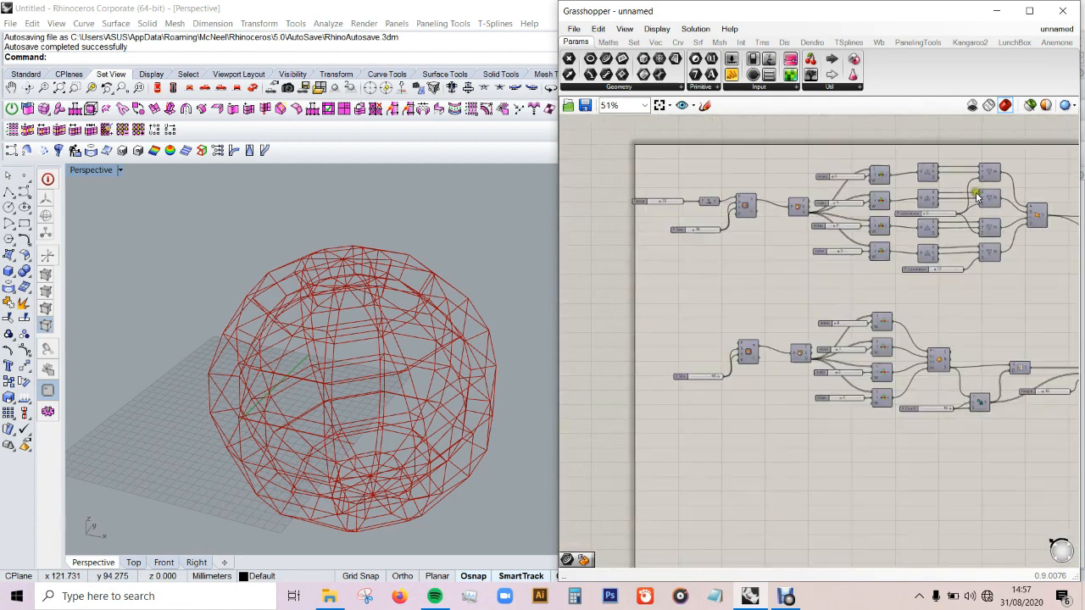
scroll(976, 195, up, 1)
scroll(873, 151, down, 1)
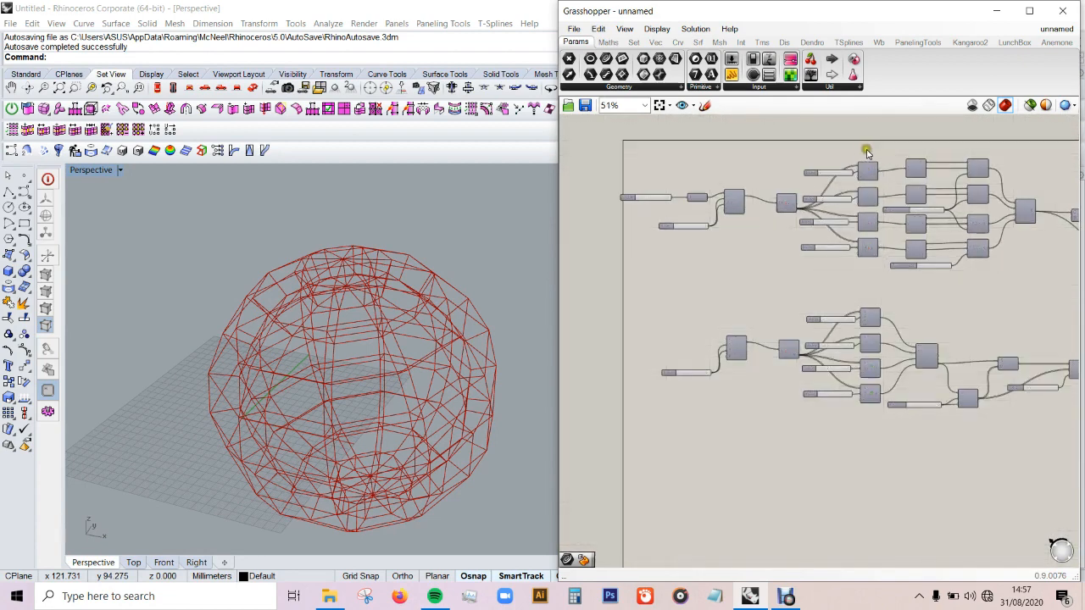
Step: Duplicate the upper chain's starting components, from the Factor slider through the four List Items, below the sphere chain
drag(873, 151, 639, 276)
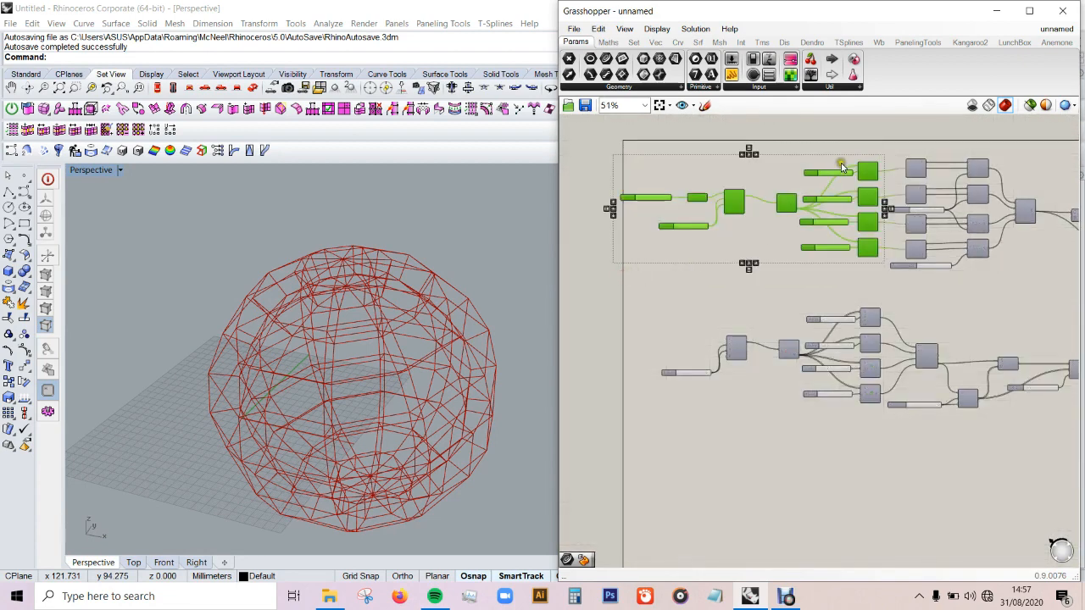
scroll(841, 167, down, 2)
drag(857, 170, 860, 367)
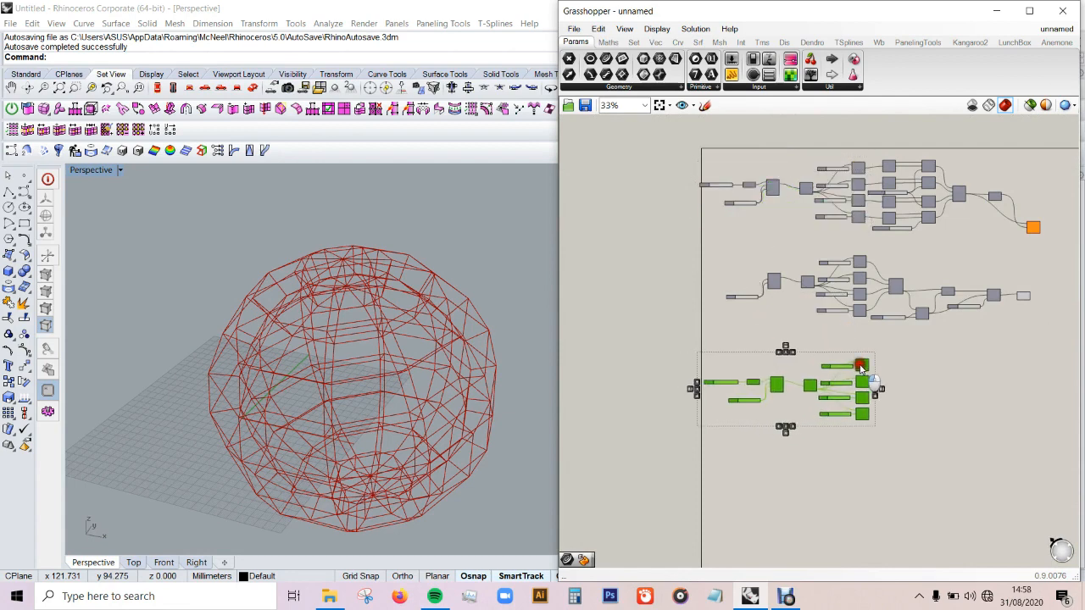
click(946, 383)
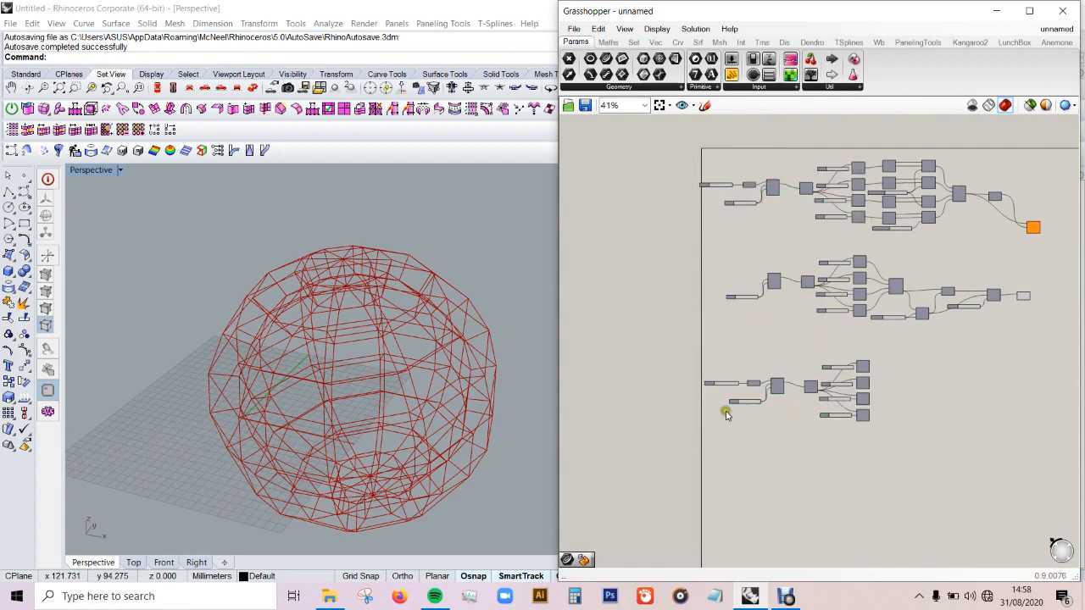
Step: Replace the copied chain's Factor slider with a new slider of 225 feeding the Unit X component
scroll(735, 421, up, 7)
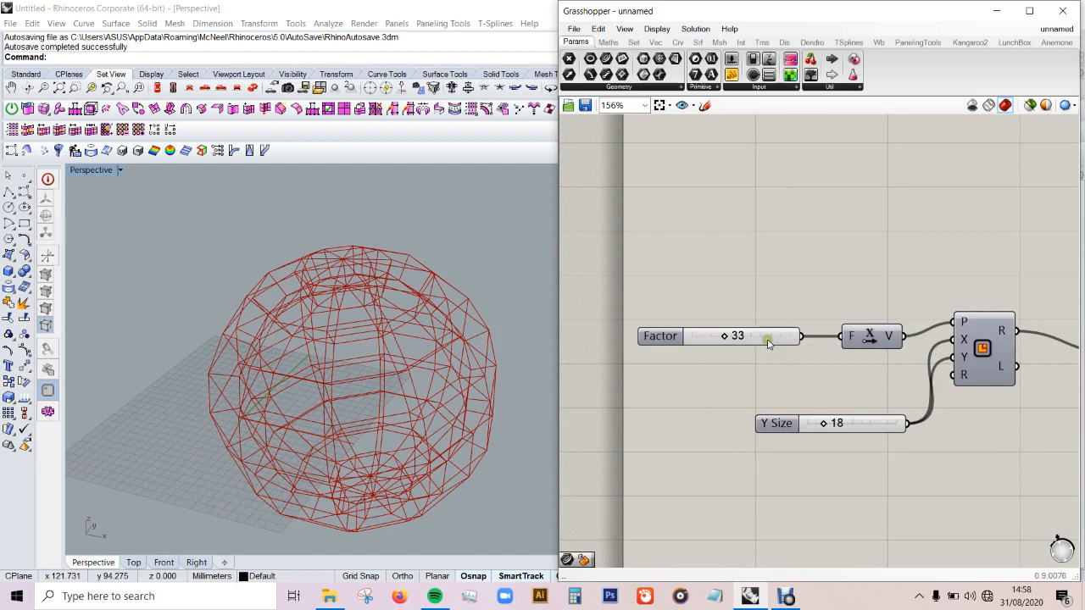
double_click(768, 342)
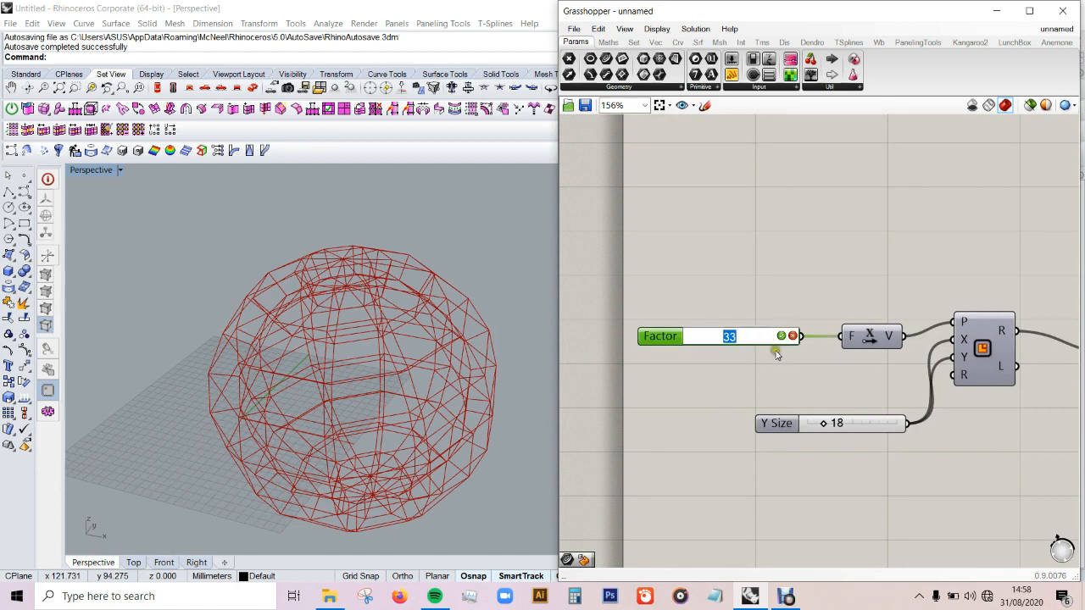
click(775, 367)
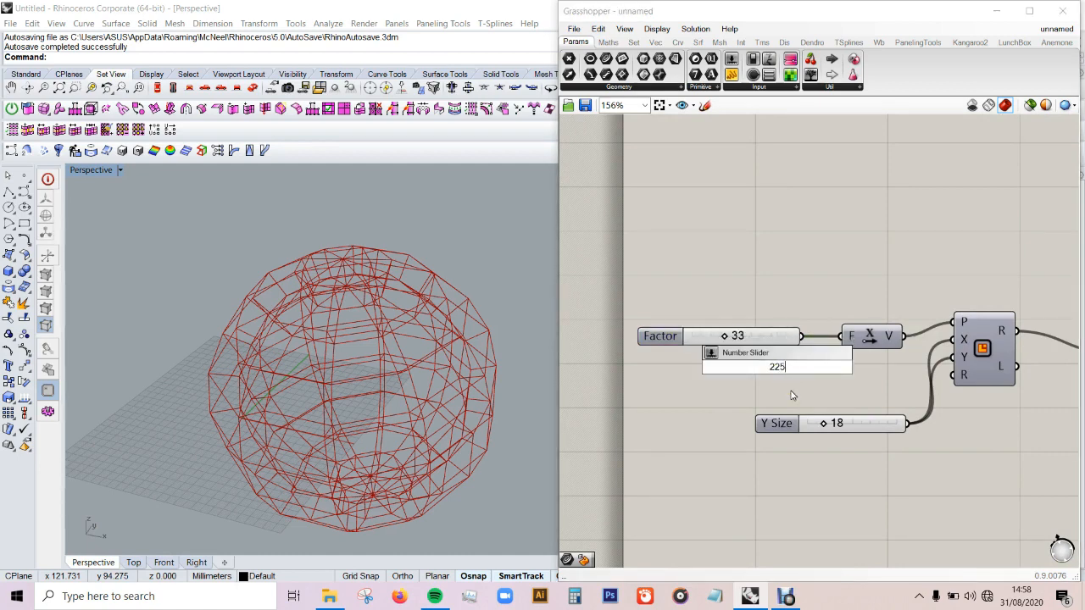
key(Return)
drag(855, 369, 760, 293)
drag(764, 341, 762, 359)
key(Delete)
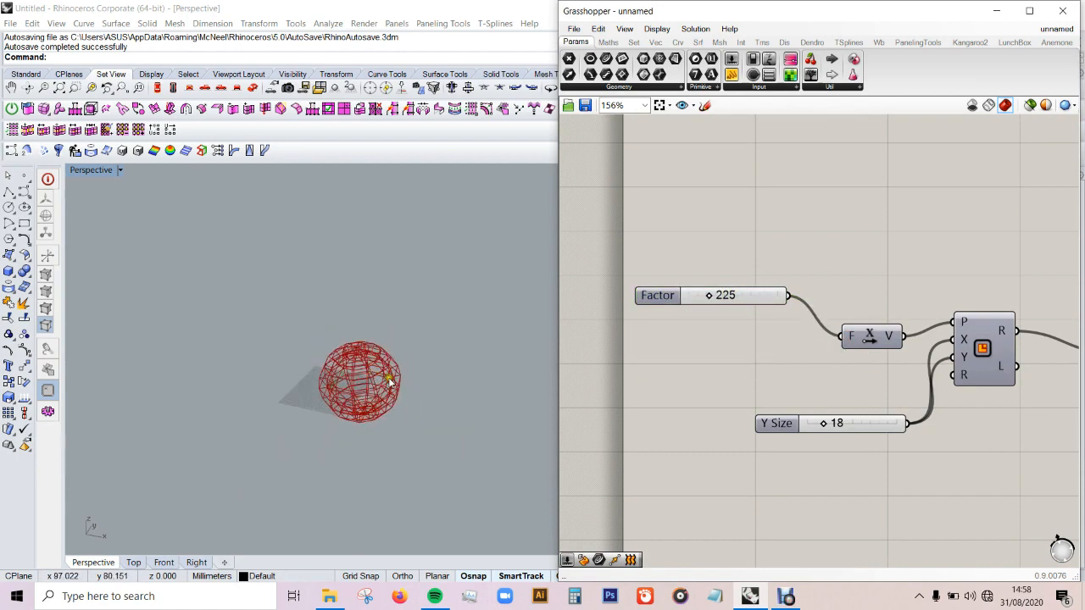
Step: Turn on the preview of the copied Rectangle component and inspect its square beside the sphere
click(985, 363)
middle_click(983, 359)
click(1006, 333)
click(786, 267)
scroll(452, 405, up, 5)
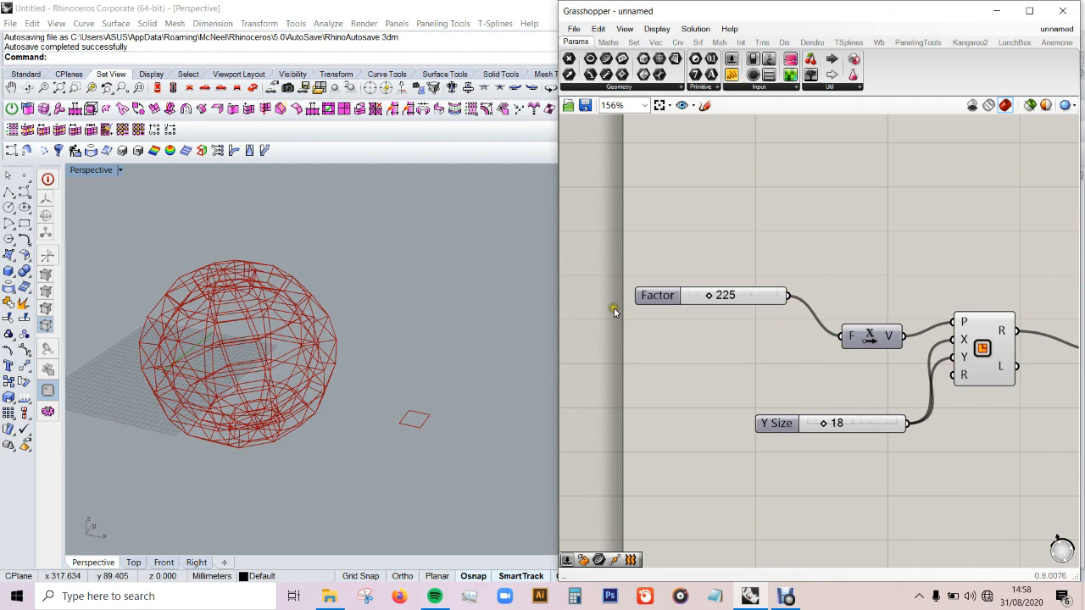
Step: Add a Deconstruct point component beside the copied List Items and make three copies of it
scroll(677, 303, down, 4)
scroll(867, 363, up, 4)
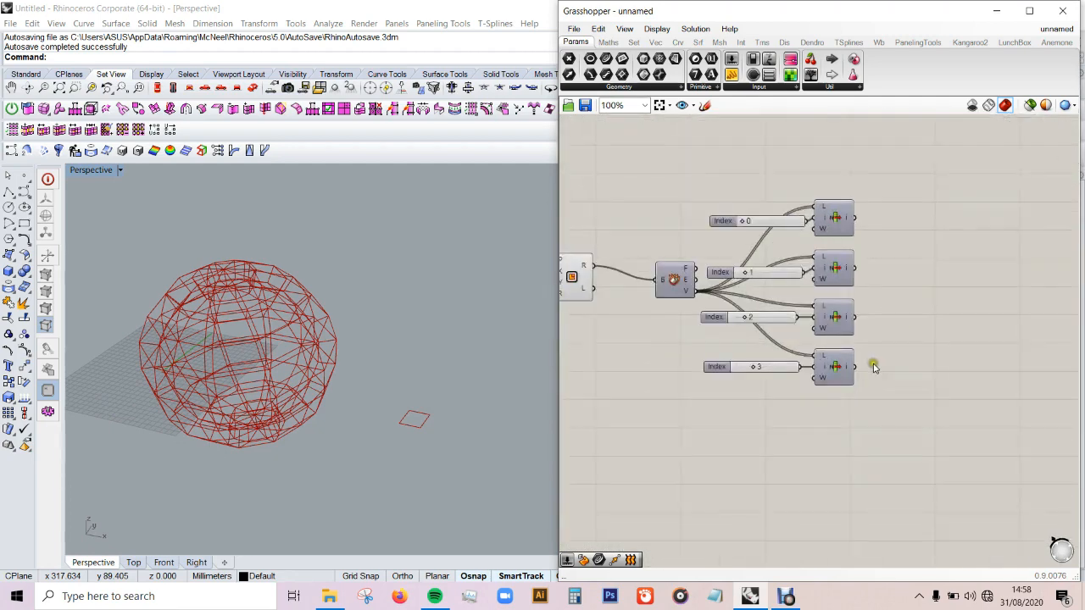
scroll(905, 267, up, 3)
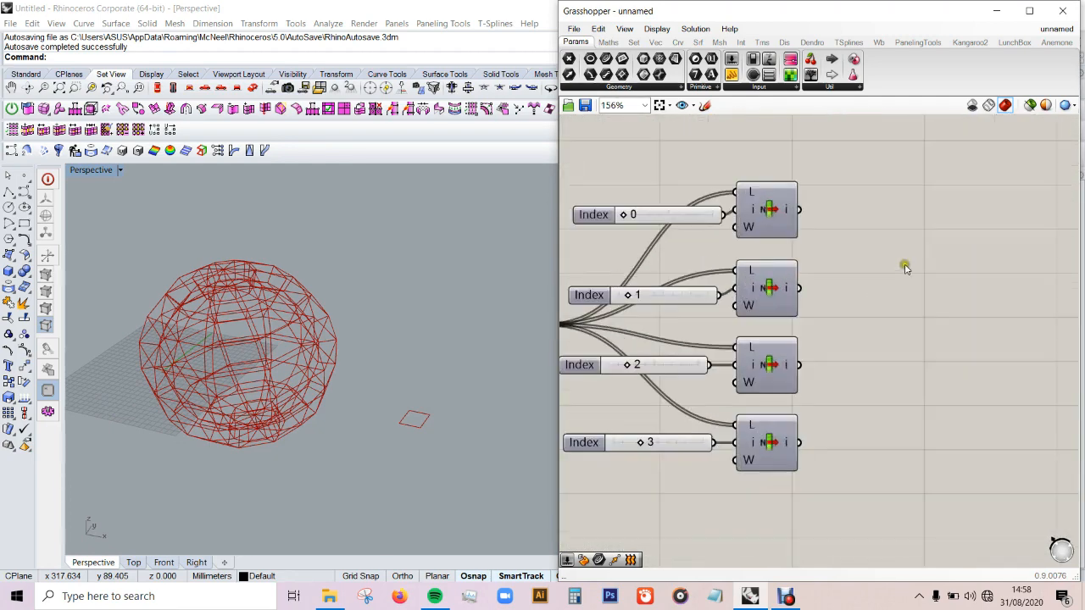
double_click(952, 229)
text(deco)
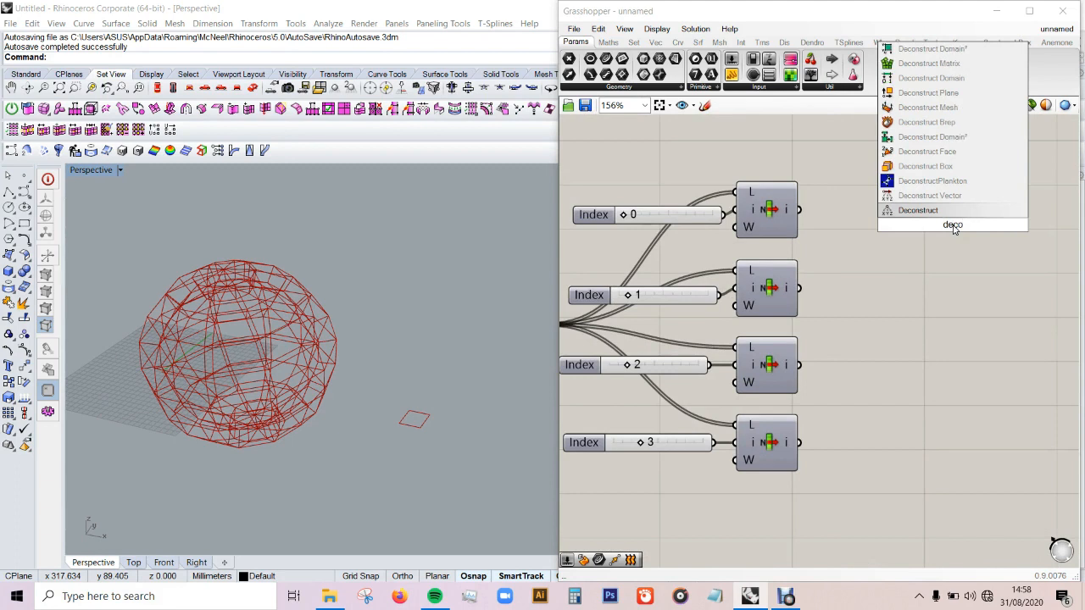
key(Return)
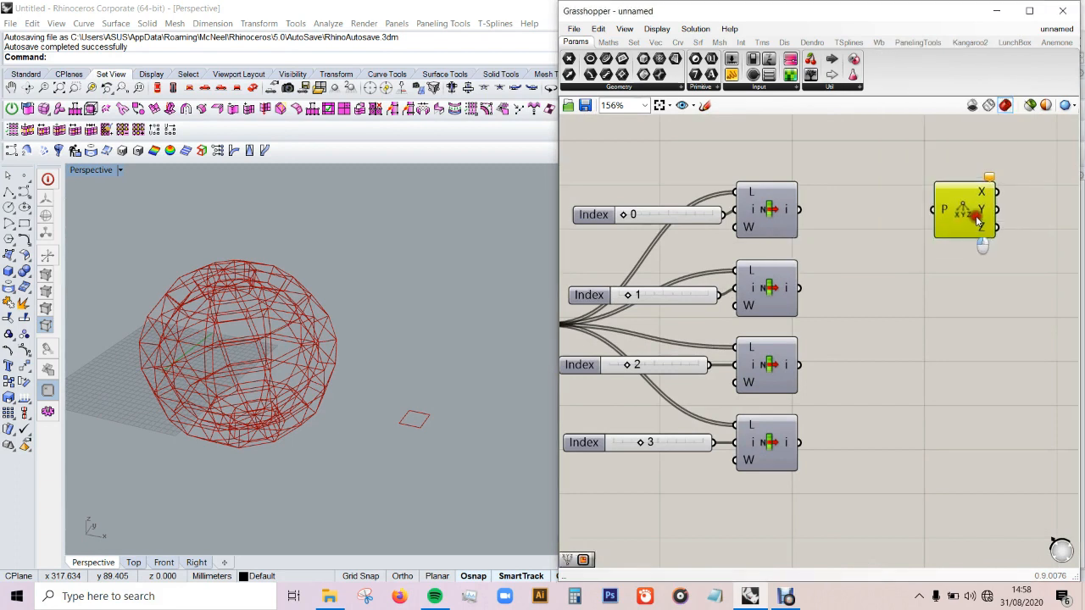
key(ctrl+c)
key(ctrl+v)
key(ctrl+v)
key(ctrl+v)
Step: Arrange the four Deconstruct components in an aligned column, one beside each List Item
drag(986, 231, 963, 431)
drag(973, 244, 962, 358)
drag(966, 222, 955, 280)
click(923, 462)
drag(1029, 158, 933, 457)
click(958, 174)
click(1021, 220)
Step: Connect each of the four List Item outputs to the point input of its neighbouring Deconstruct component
drag(822, 219, 924, 212)
drag(924, 278, 797, 289)
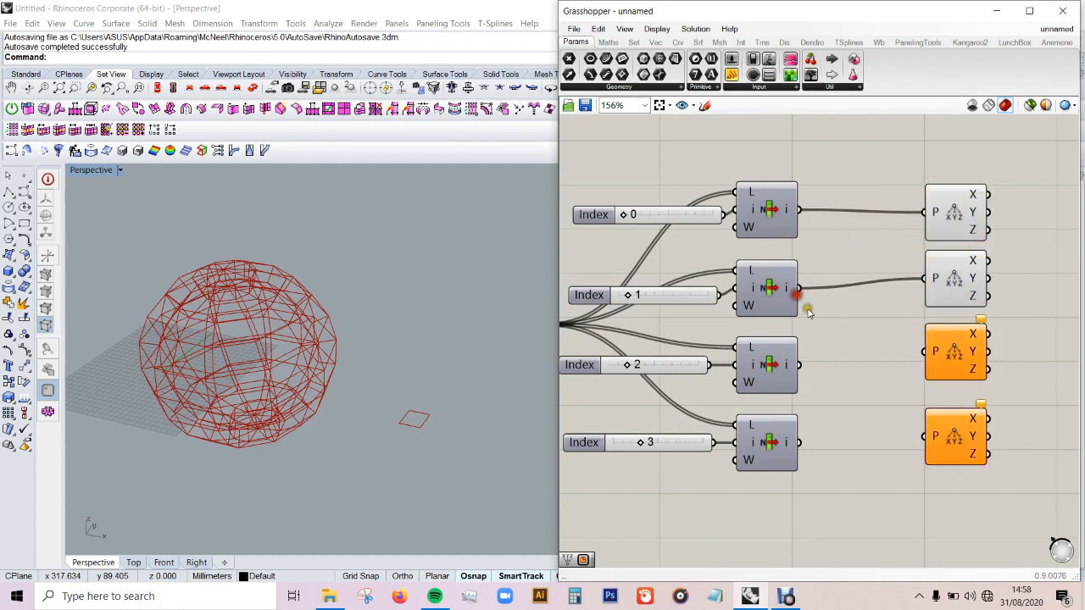
drag(797, 364, 923, 351)
drag(924, 436, 798, 441)
Step: Add a Construct Point component beyond the Deconstruct components and make three copies of it
scroll(806, 283, down, 2)
scroll(996, 261, up, 2)
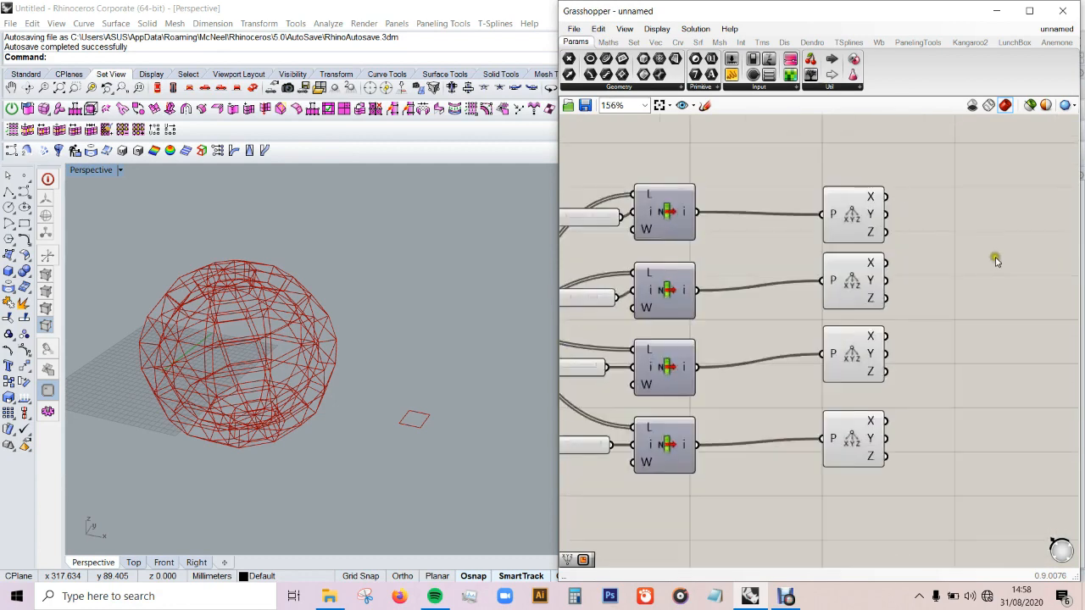
double_click(1033, 200)
text(con)
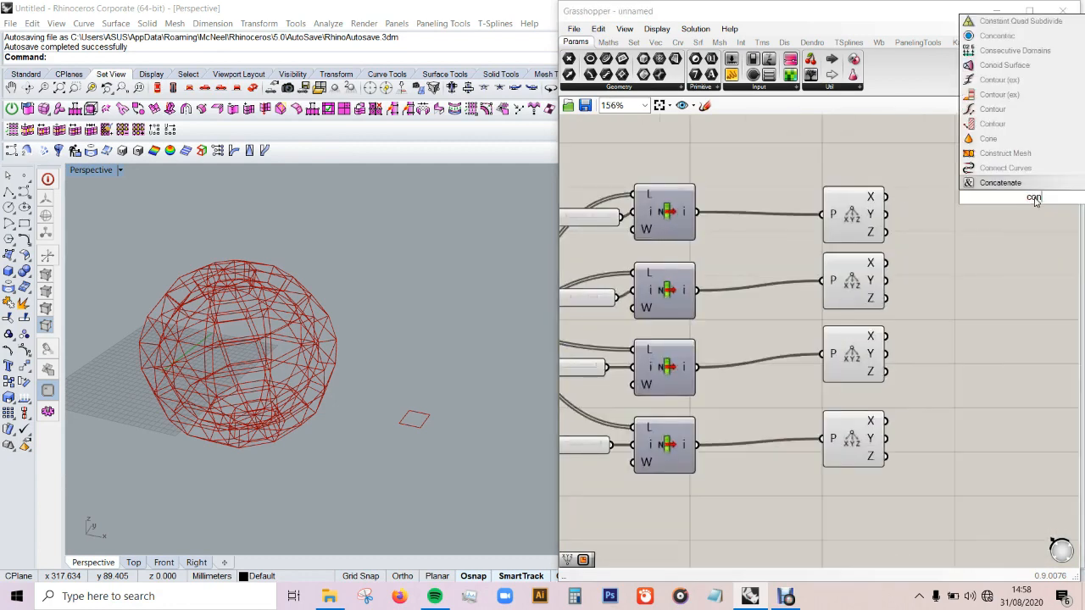
text(str)
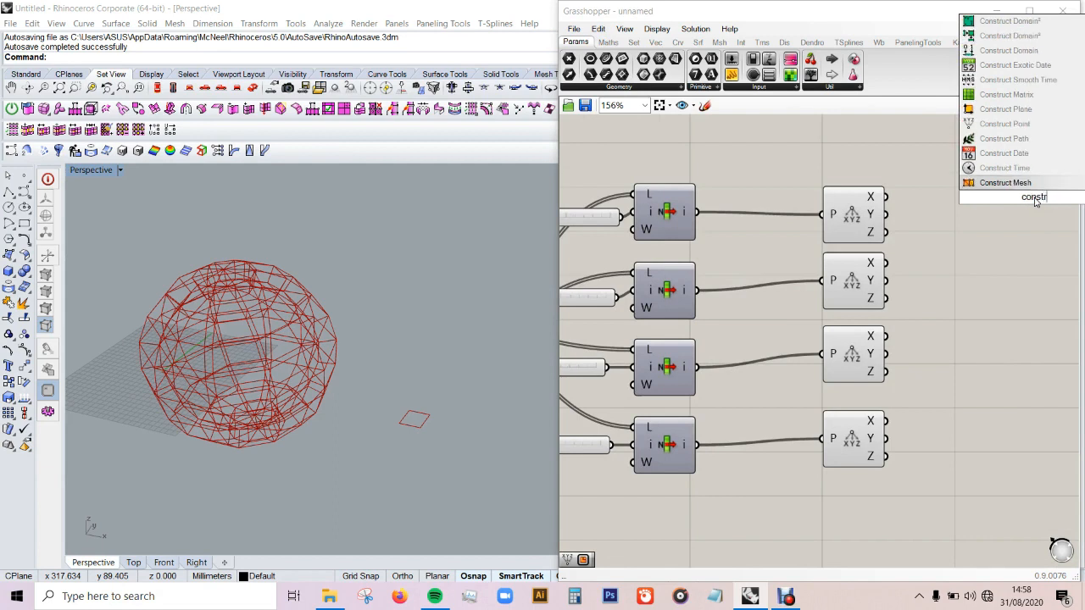
click(1021, 129)
scroll(770, 238, down, 1)
scroll(771, 241, down, 1)
click(905, 221)
key(ctrl+c)
key(ctrl+v)
key(ctrl+v)
key(ctrl+v)
Step: Arrange the four Construct Point components in an aligned column, one beside each Deconstruct component
drag(919, 240, 898, 365)
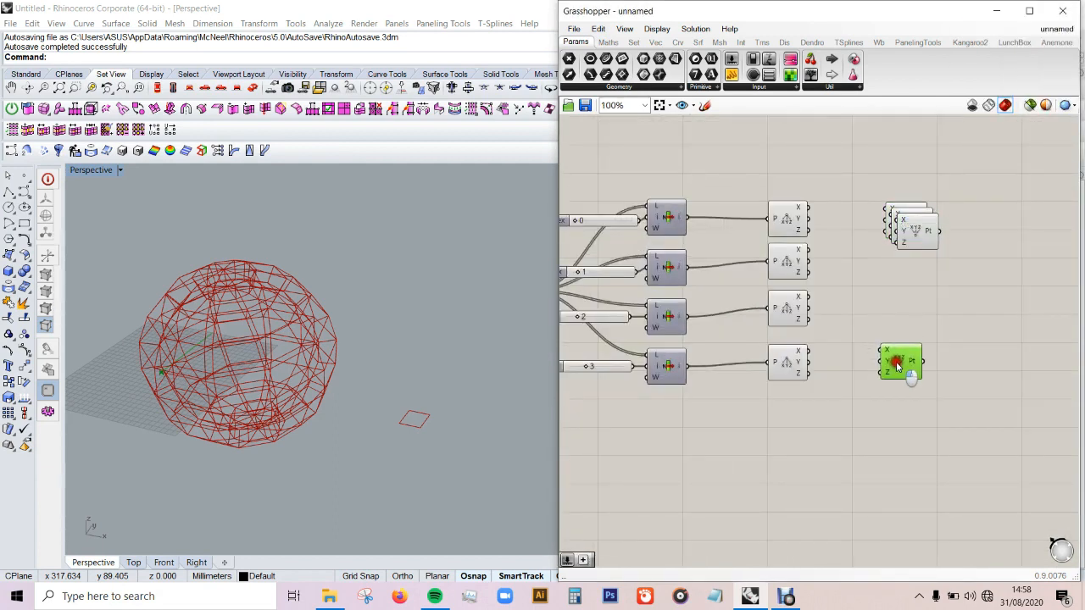
drag(914, 236, 897, 316)
drag(901, 240, 901, 265)
drag(932, 197, 881, 392)
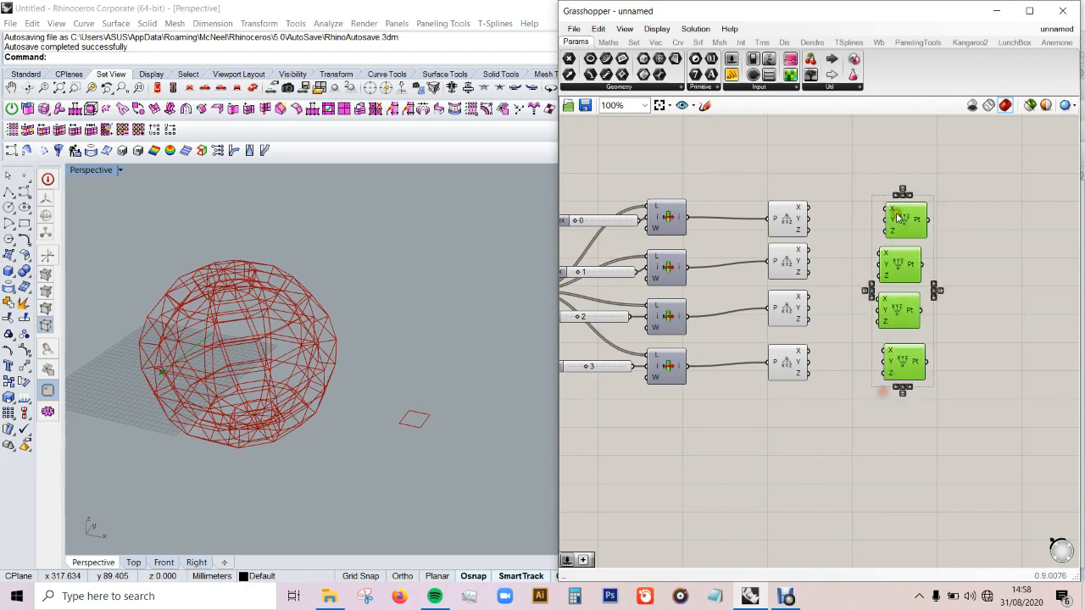
click(975, 233)
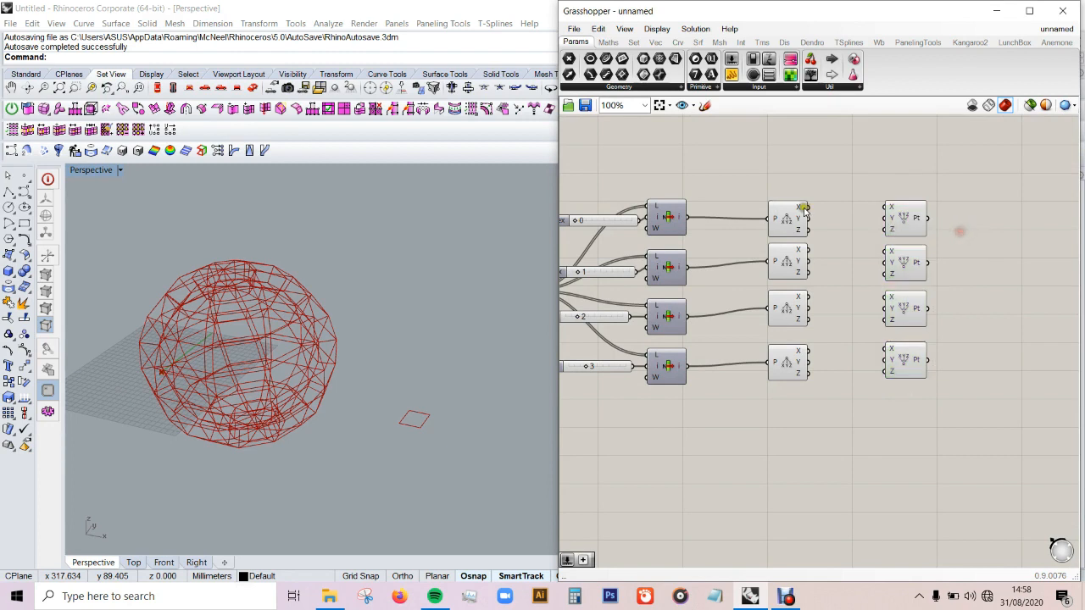
Step: Connect the X and Y outputs of each Deconstruct to the matching inputs of its Construct Point
scroll(809, 210, up, 3)
drag(812, 207, 930, 207)
drag(812, 225, 931, 224)
mouse_move(812, 273)
mouse_down()
mouse_move(933, 276)
mouse_move(911, 291)
mouse_move(812, 291)
mouse_up()
mouse_move(812, 347)
mouse_down()
mouse_move(930, 348)
mouse_move(811, 365)
mouse_up()
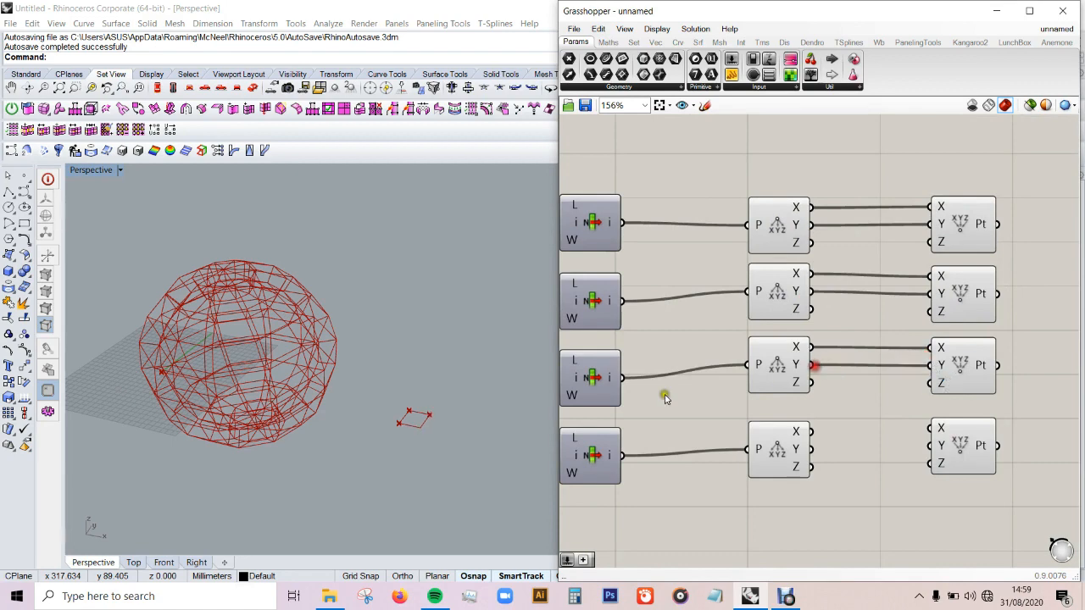
scroll(431, 416, up, 3)
mouse_move(820, 432)
mouse_down()
mouse_move(915, 420)
mouse_move(930, 429)
mouse_move(814, 450)
mouse_up()
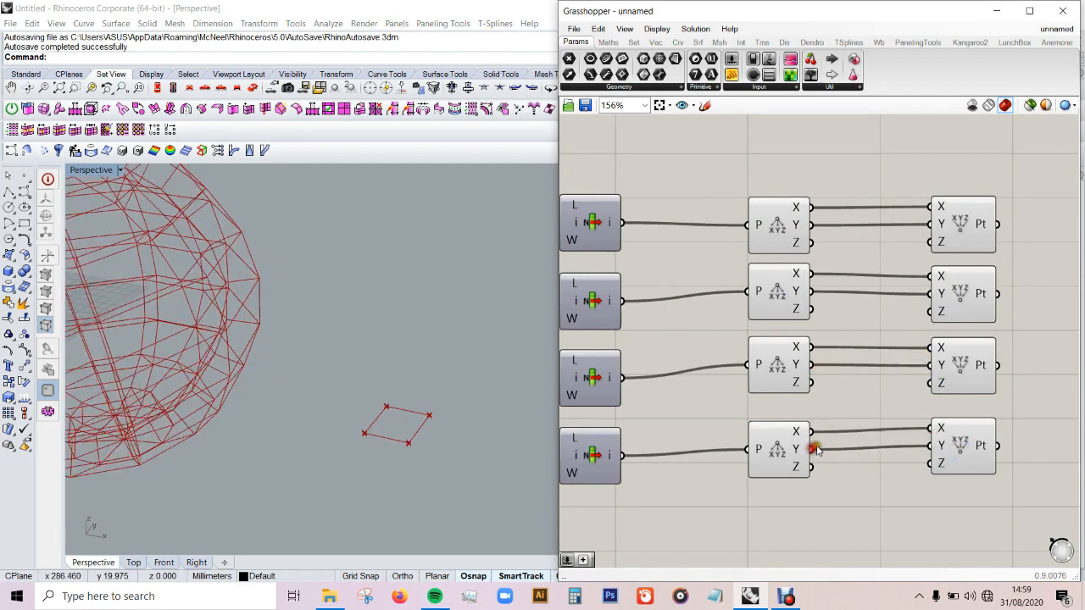
Step: Add a slider of 0 between the Deconstruct components and connect it to the Z input of all four Construct Points
double_click(834, 333)
text(0)
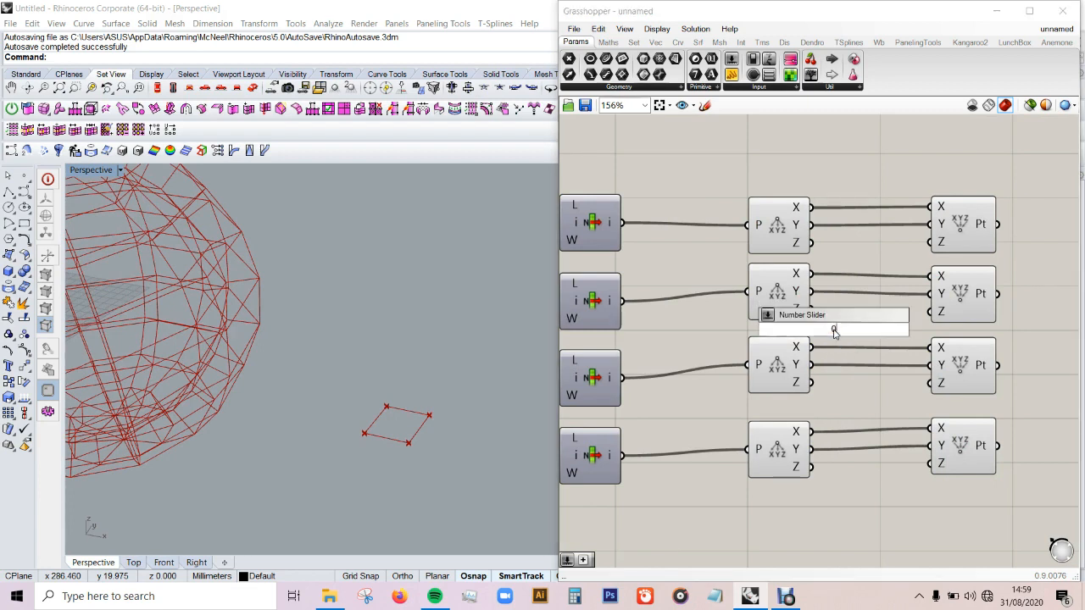
key(Return)
drag(788, 362, 787, 375)
drag(843, 329, 812, 335)
drag(882, 341, 933, 277)
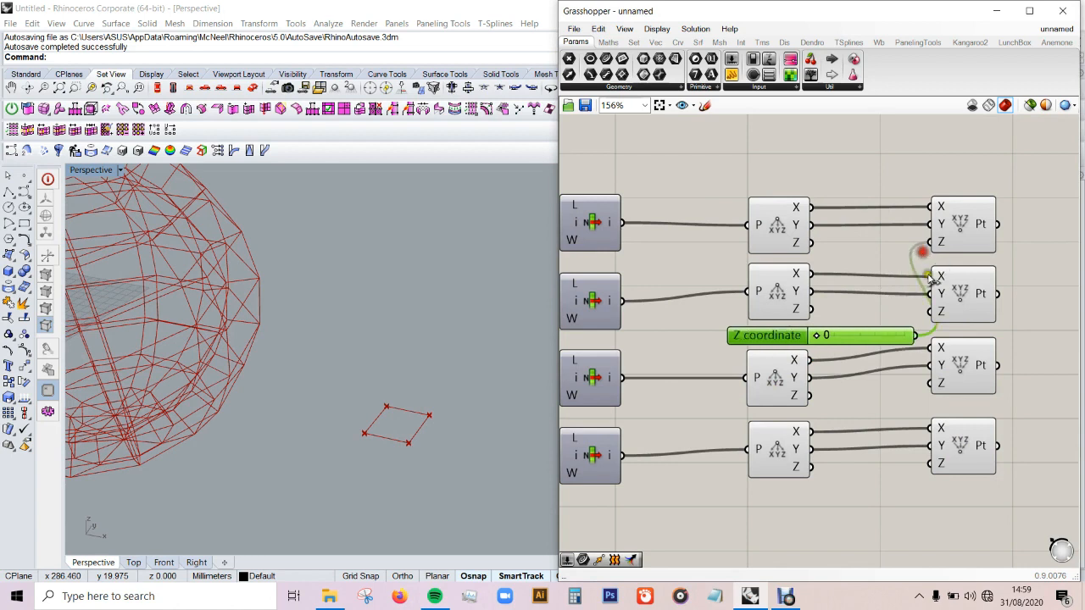
drag(893, 335, 833, 333)
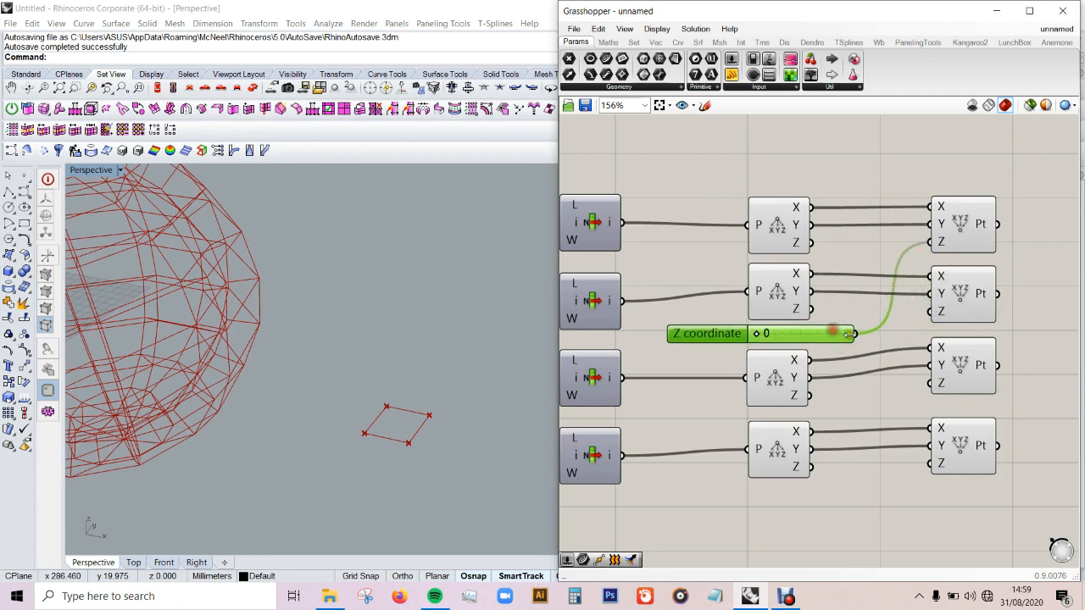
drag(858, 337, 940, 311)
drag(858, 335, 936, 383)
drag(936, 462, 830, 336)
Step: Add a slider of 37 and use it to replace the Z input of the fourth Construct Point
scroll(867, 289, down, 2)
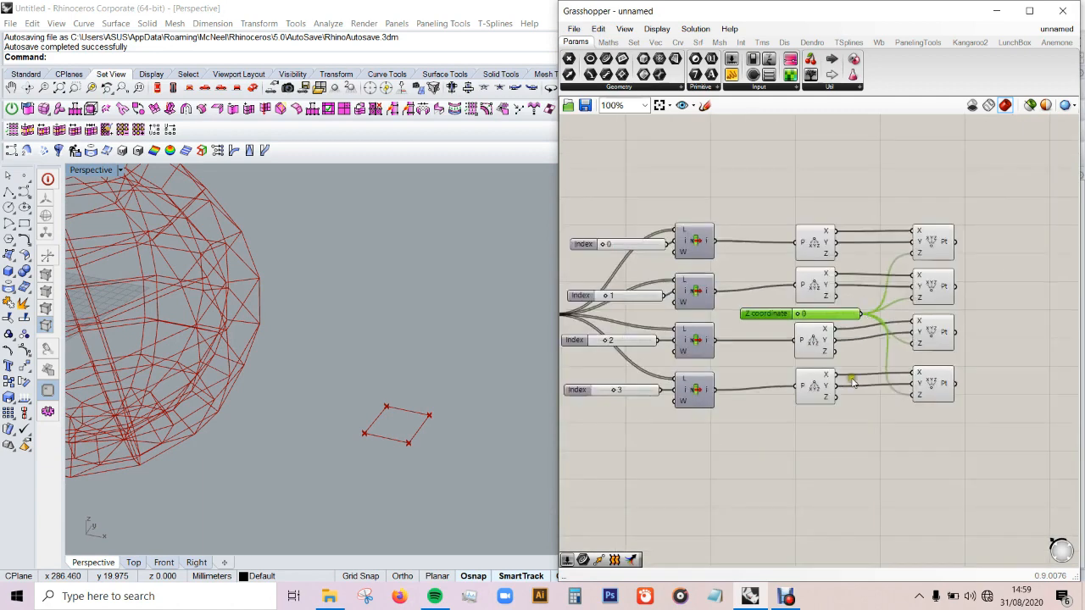
scroll(840, 438, up, 2)
click(838, 438)
double_click(837, 438)
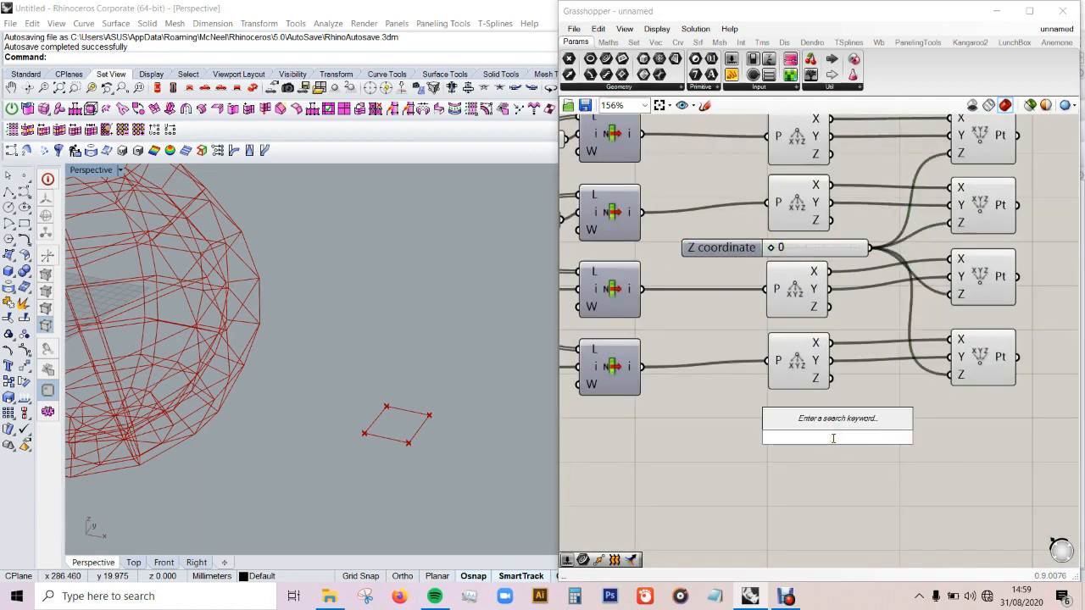
text(37)
key(Return)
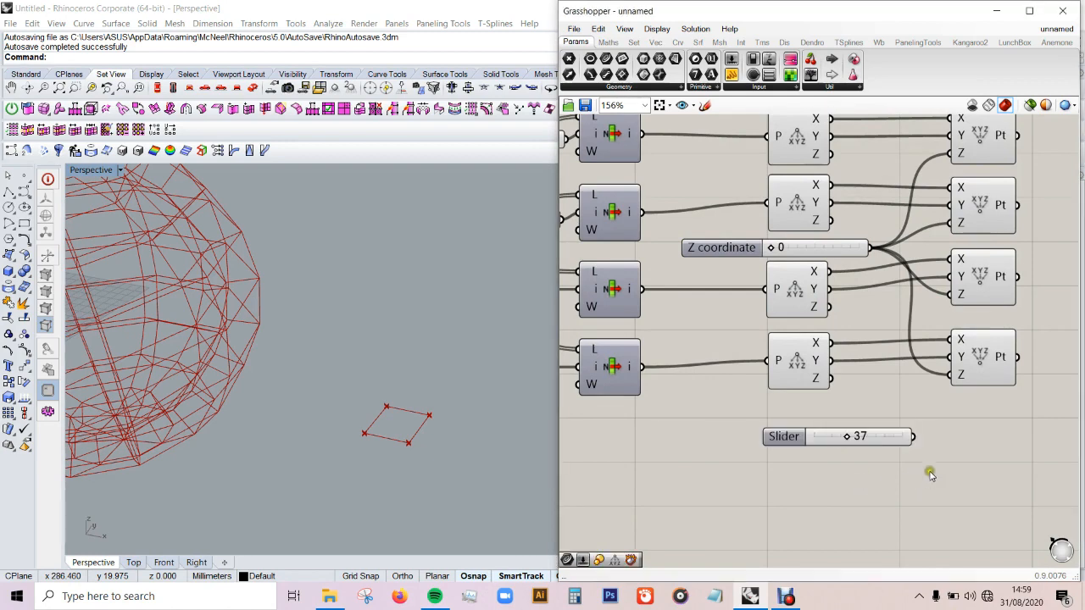
drag(917, 436, 945, 391)
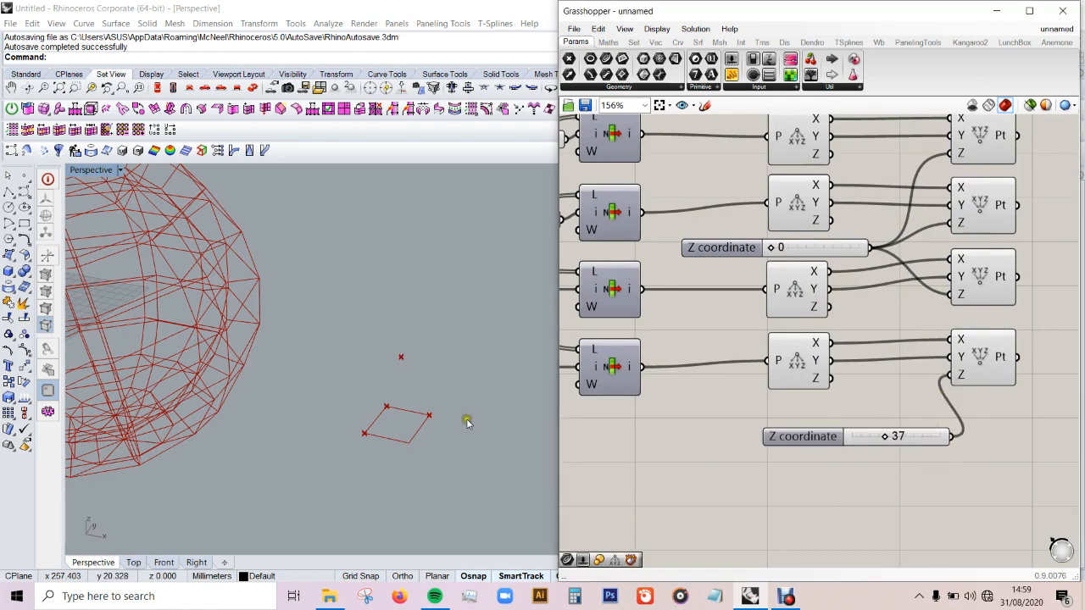
Step: Add a 4Point Surface component and connect the four constructed points to its A, B, C and D inputs in order
scroll(717, 356, down, 3)
scroll(949, 293, up, 2)
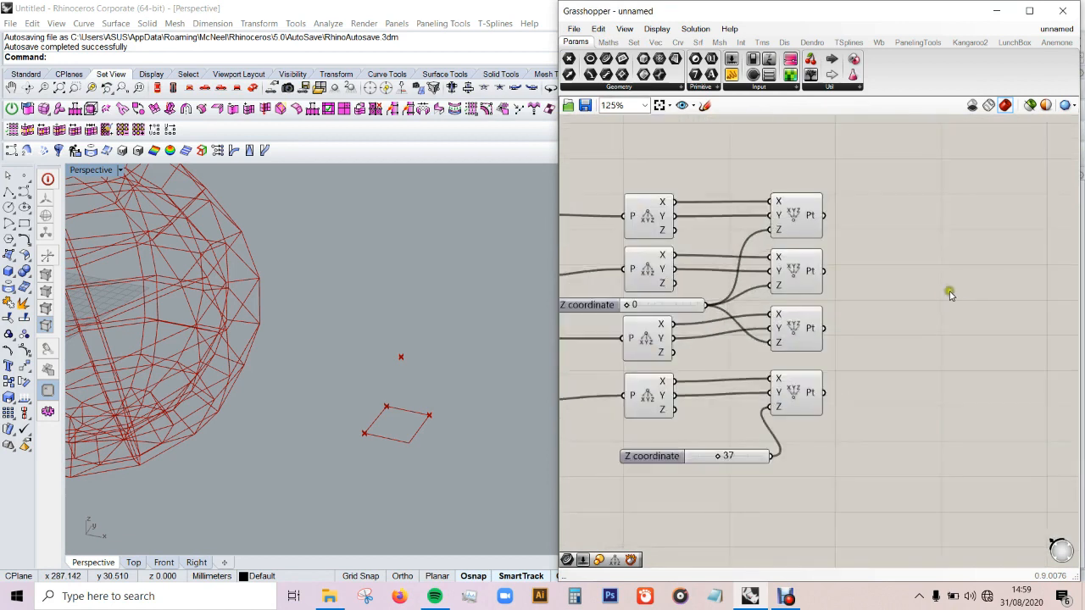
double_click(949, 293)
text(4p)
click(946, 278)
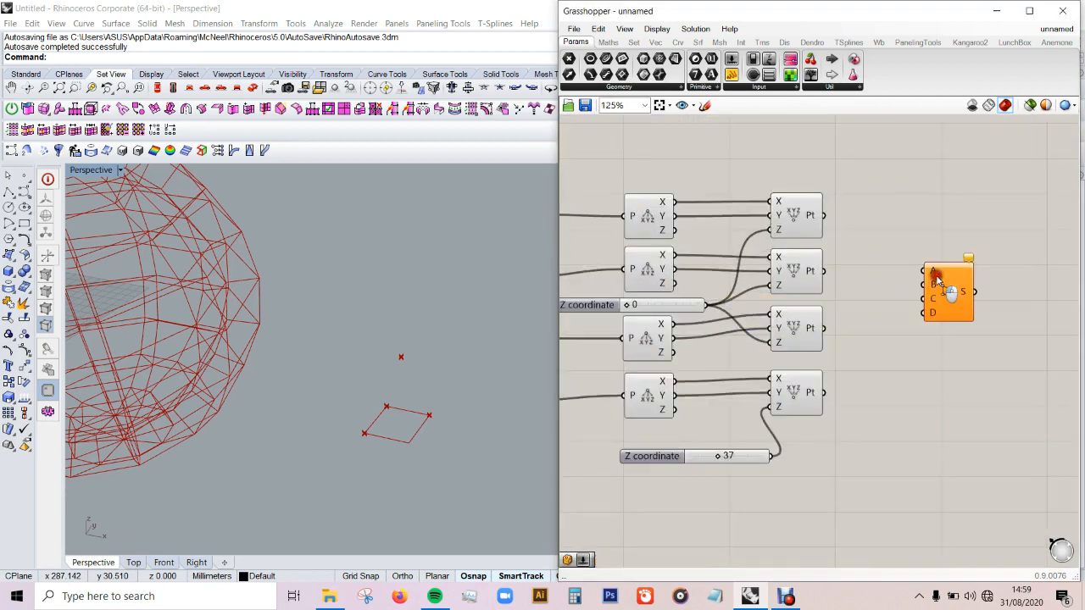
drag(863, 243, 910, 282)
drag(822, 271, 910, 296)
drag(822, 328, 909, 310)
drag(823, 392, 923, 321)
click(1041, 291)
Step: Add a Bounding Box component and connect the new 4Point Surface's S output to its C input
scroll(821, 320, down, 1)
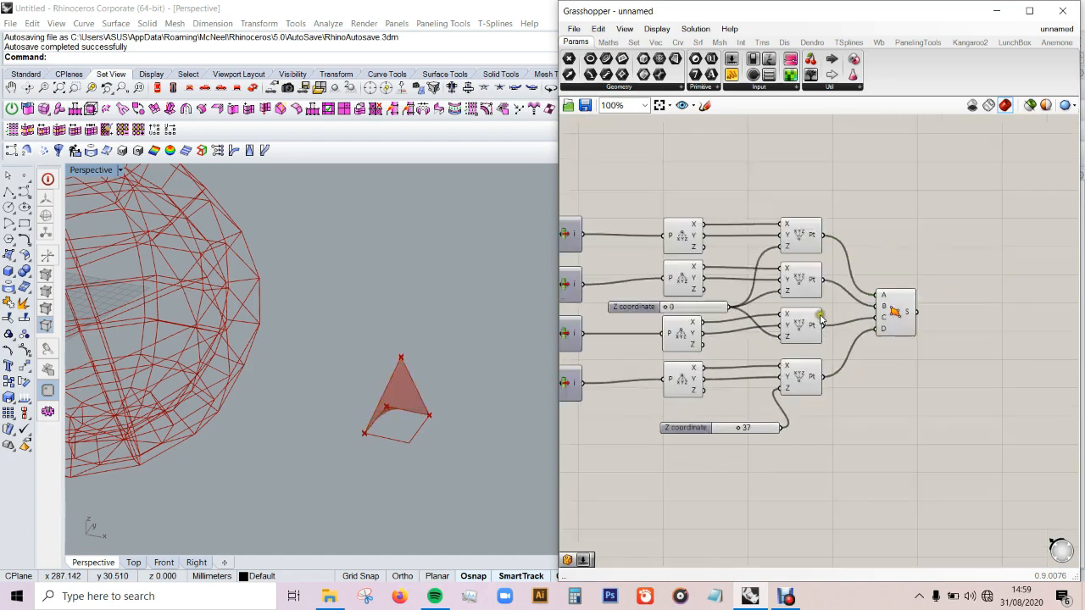
scroll(820, 321, down, 1)
right_drag(475, 382, 509, 400)
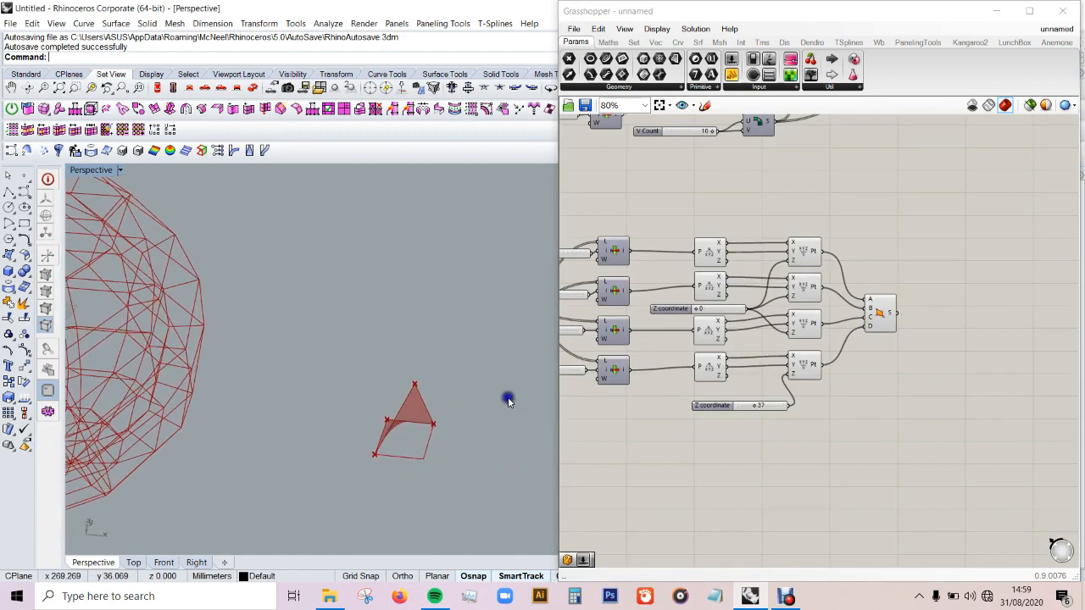
scroll(911, 463, down, 4)
scroll(831, 259, up, 4)
scroll(833, 268, down, 3)
scroll(912, 470, up, 3)
scroll(915, 471, up, 3)
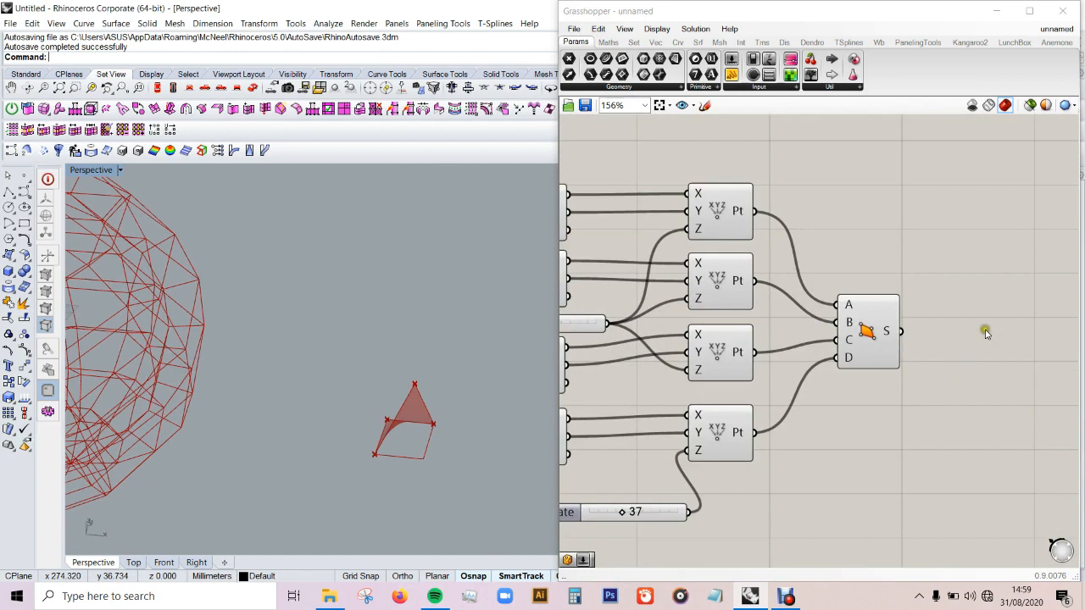
double_click(1019, 334)
text(boun)
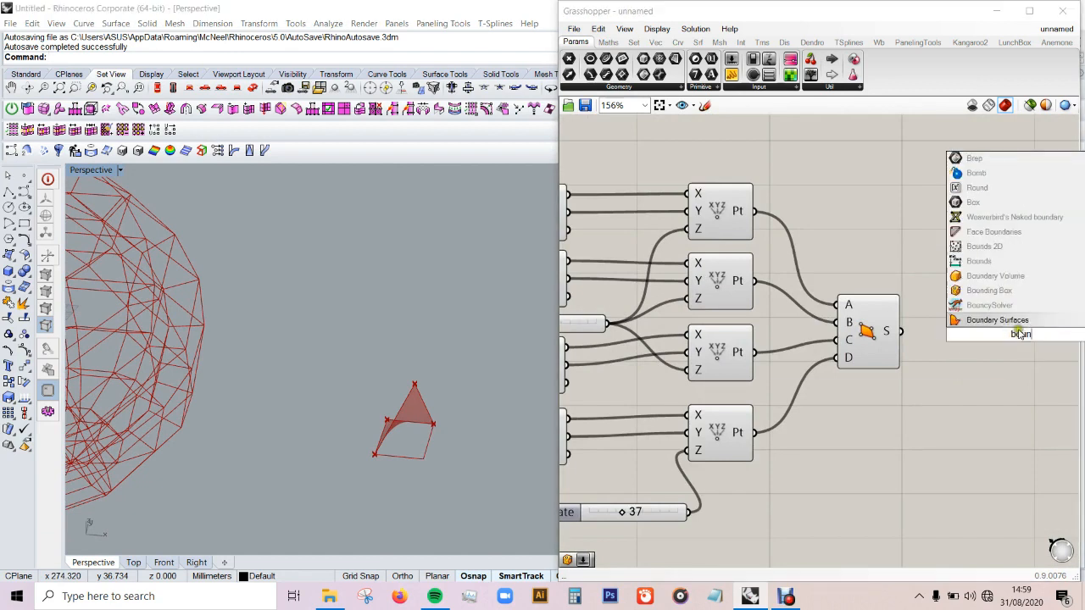
click(1007, 295)
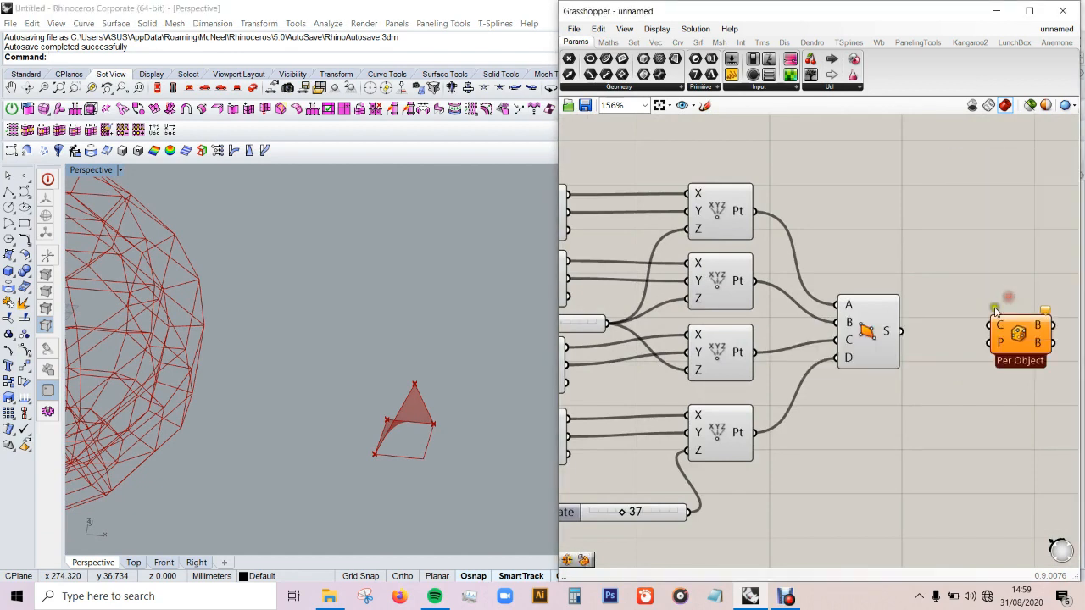
drag(904, 331, 1037, 347)
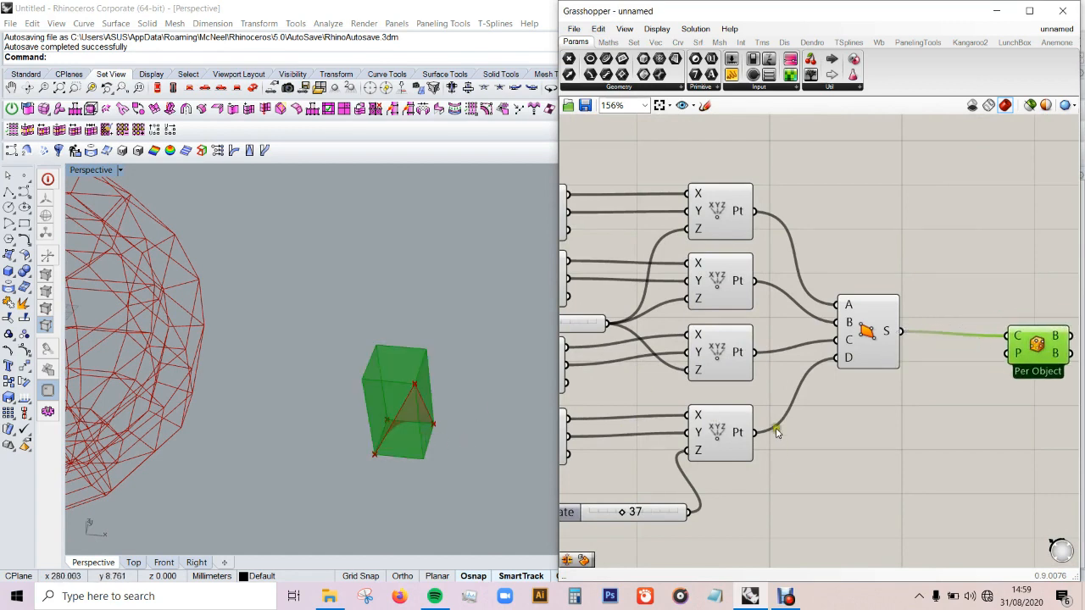
Step: Add a Box Morph component, connecting the Bounding Box's B output to R and the 4Point Surface's S output to G
scroll(726, 413, down, 3)
scroll(1012, 334, up, 2)
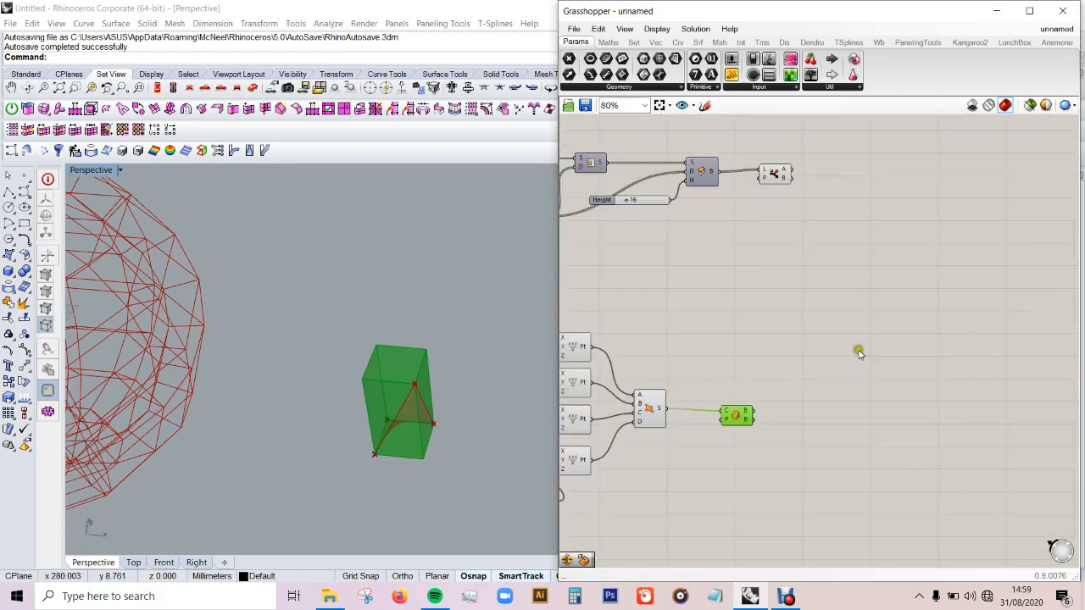
scroll(812, 339, up, 1)
double_click(836, 373)
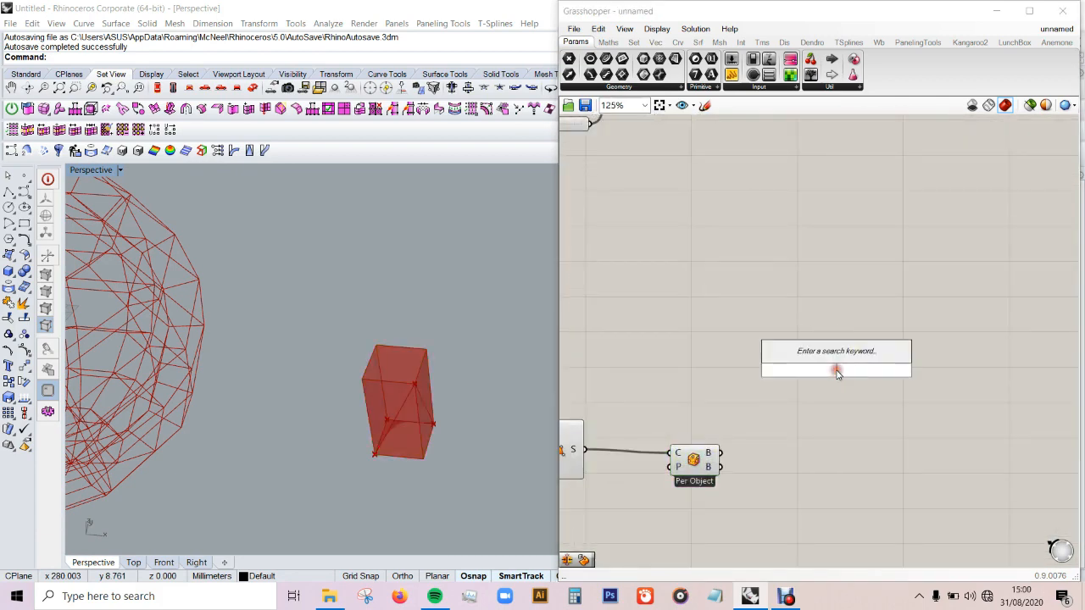
text(box)
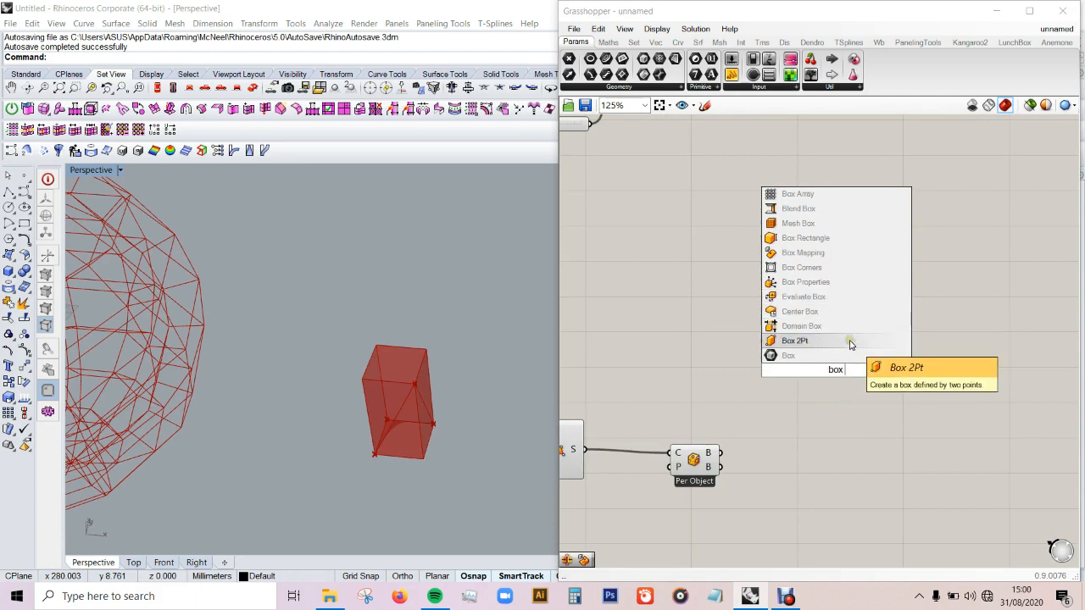
text(m)
click(799, 326)
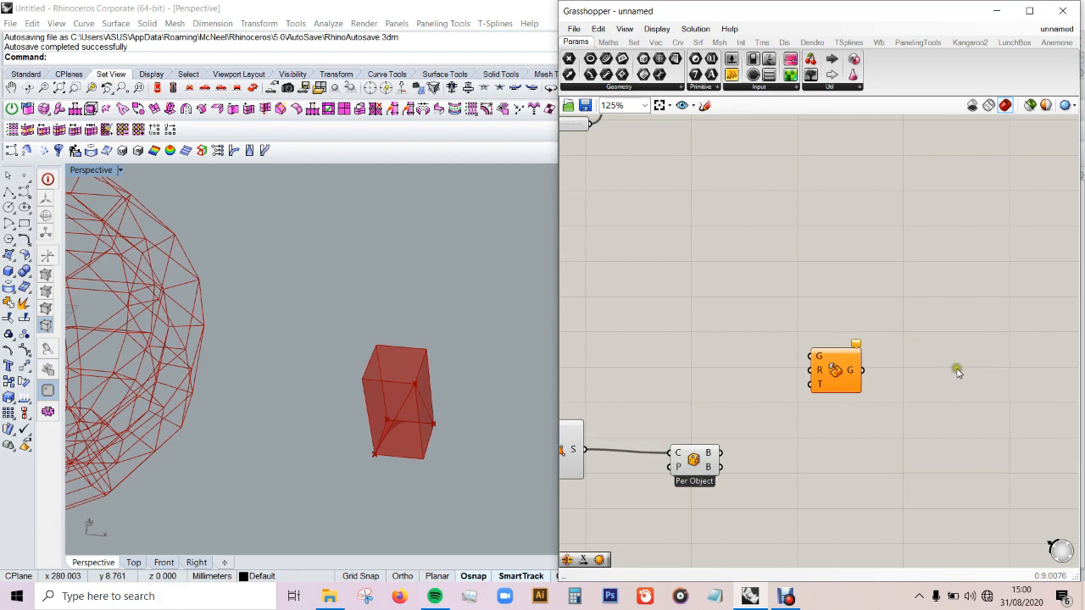
scroll(743, 428, up, 1)
drag(828, 357, 715, 461)
scroll(950, 369, down, 1)
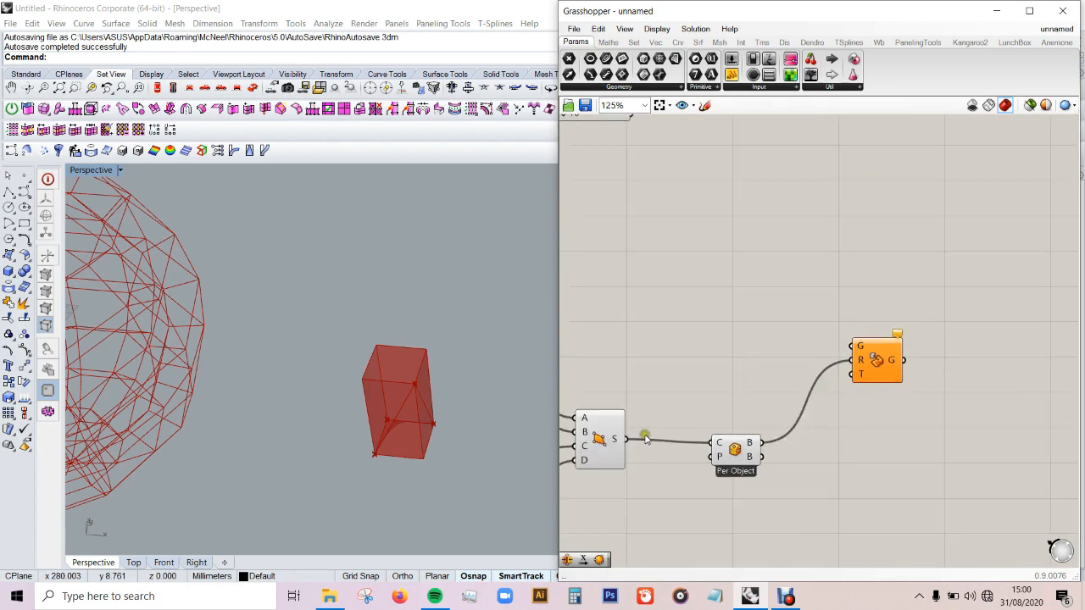
drag(632, 440, 852, 355)
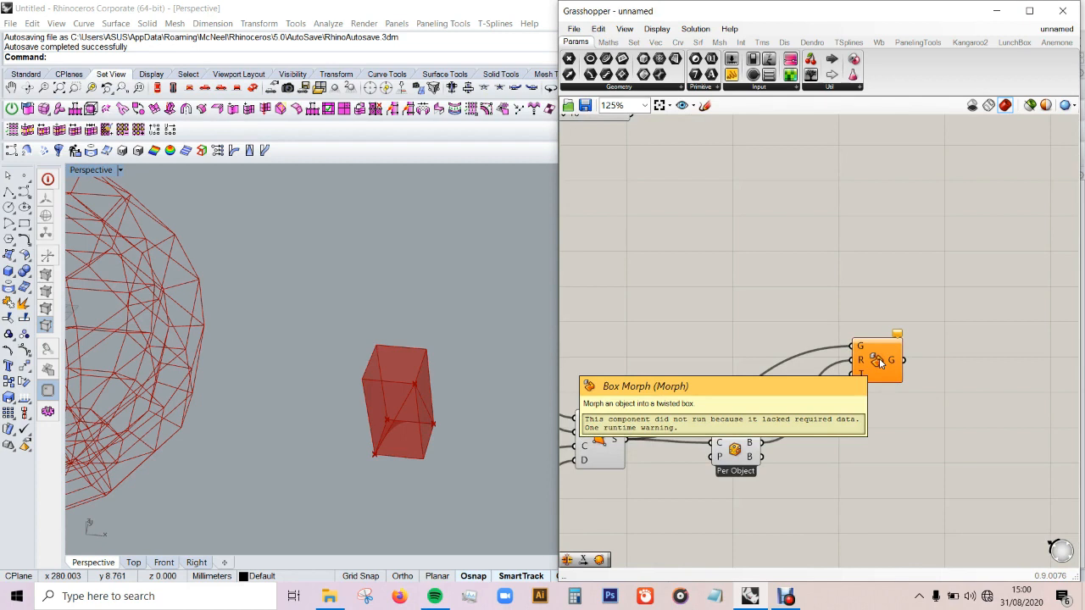
Step: Reposition the new Box Morph and connect the Dispatch component's B output to its T input
scroll(904, 437, down, 3)
scroll(892, 339, up, 2)
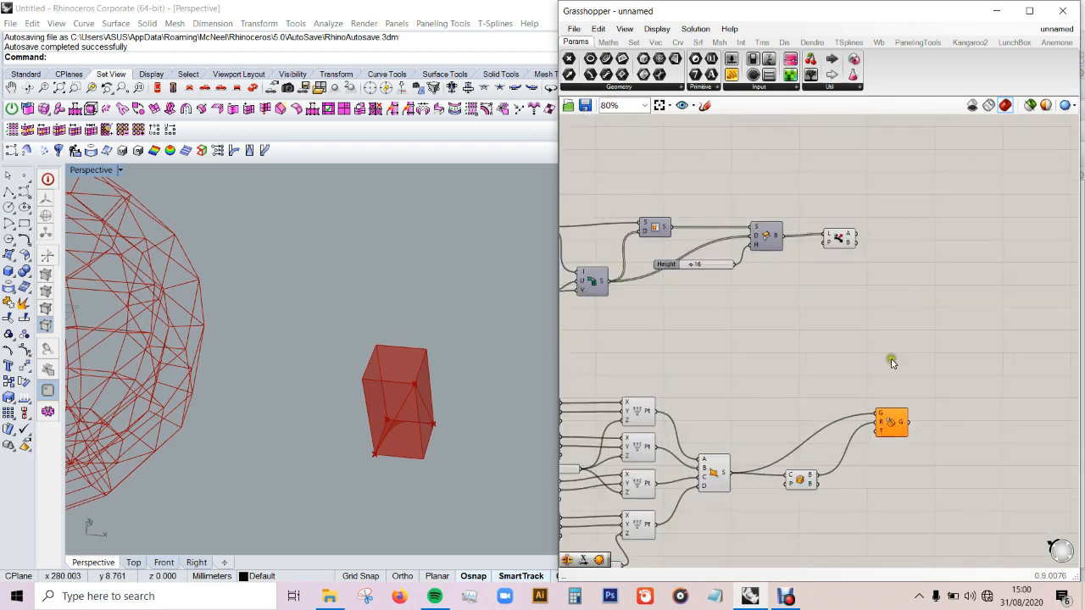
drag(892, 428, 918, 430)
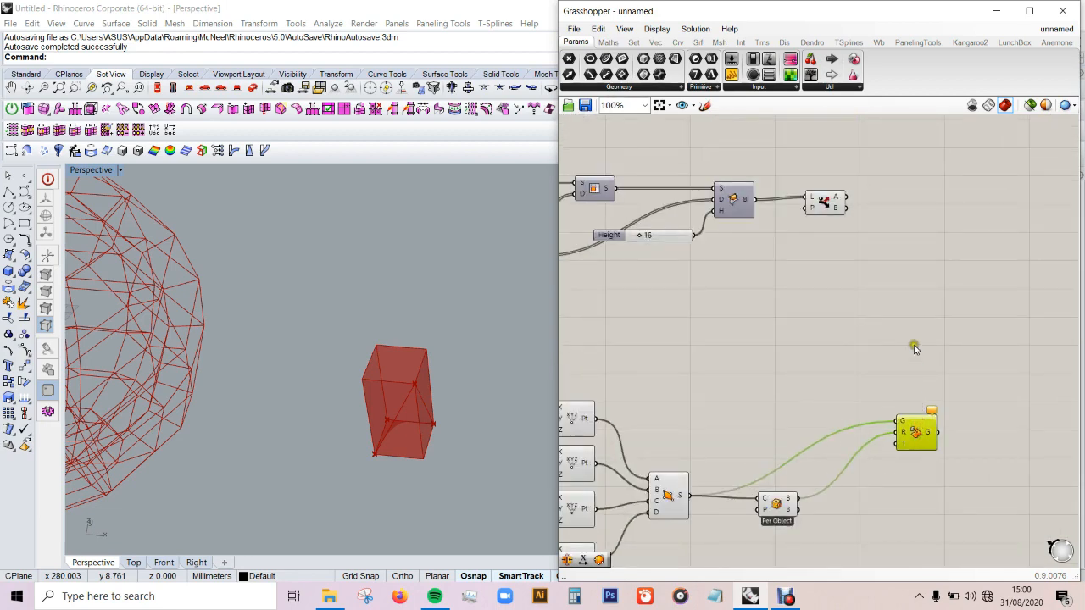
drag(866, 247, 895, 444)
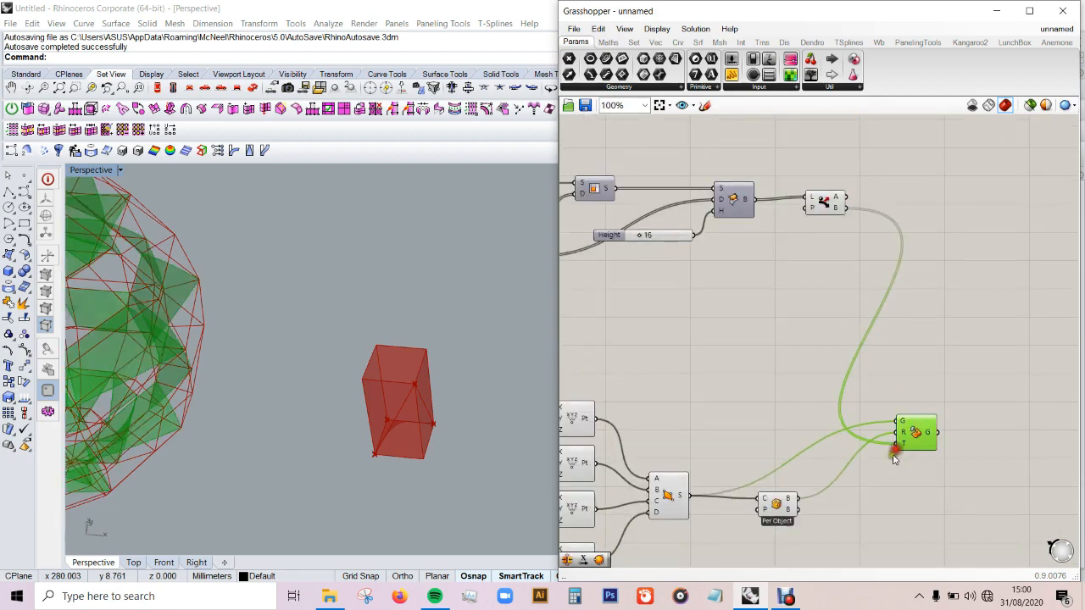
scroll(507, 457, down, 5)
scroll(326, 384, down, 2)
scroll(236, 407, up, 3)
mouse_move(248, 407)
right_down()
mouse_move(294, 373)
mouse_move(256, 393)
mouse_move(264, 406)
right_up()
scroll(267, 412, down, 1)
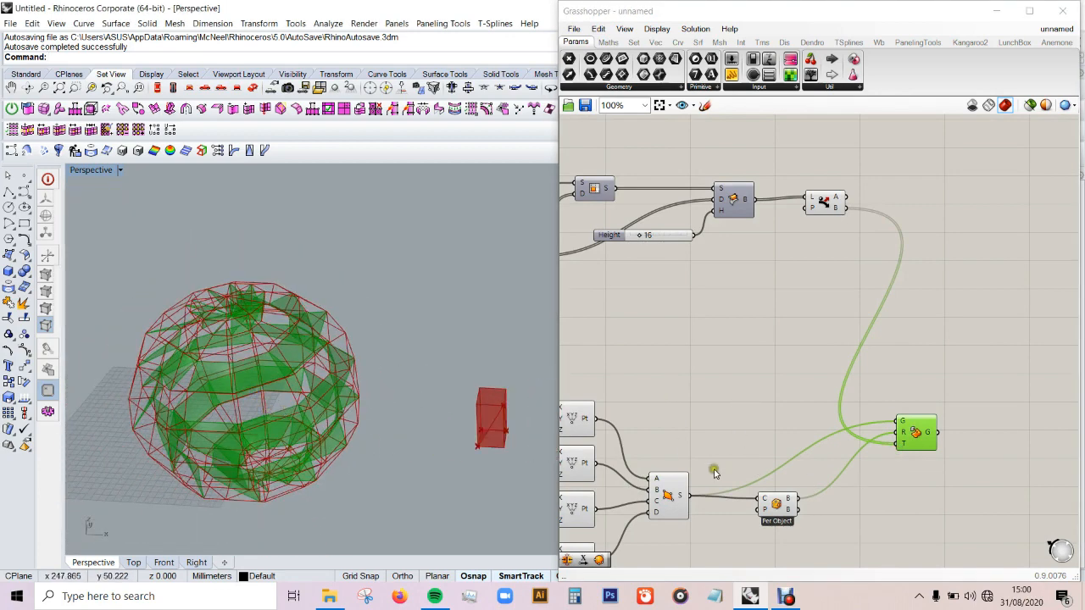
Step: Shift the first module's Box Morph slightly and connect the Dispatch component's A output to its T input
scroll(715, 473, down, 3)
scroll(786, 235, up, 3)
drag(782, 233, 814, 230)
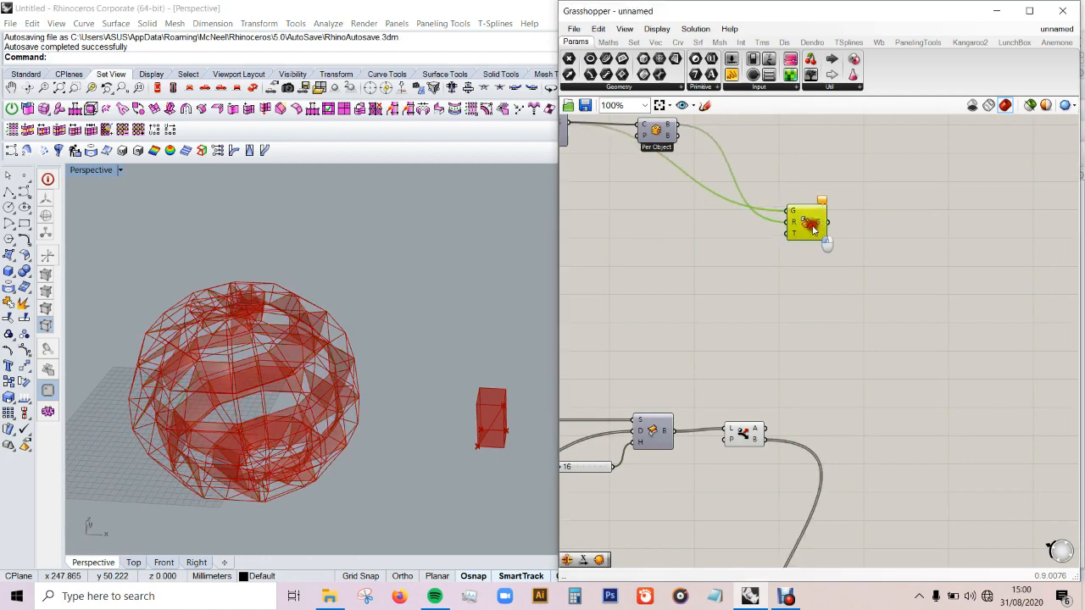
scroll(886, 233, down, 2)
scroll(838, 372, up, 1)
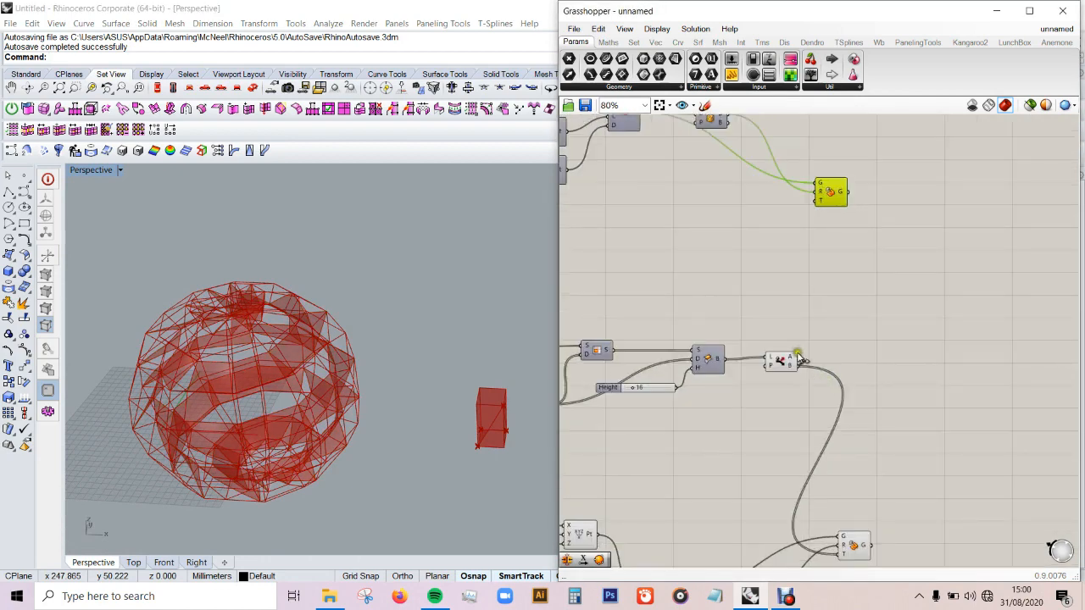
drag(812, 227, 818, 200)
click(867, 223)
click(833, 195)
click(908, 249)
right_drag(373, 327, 345, 379)
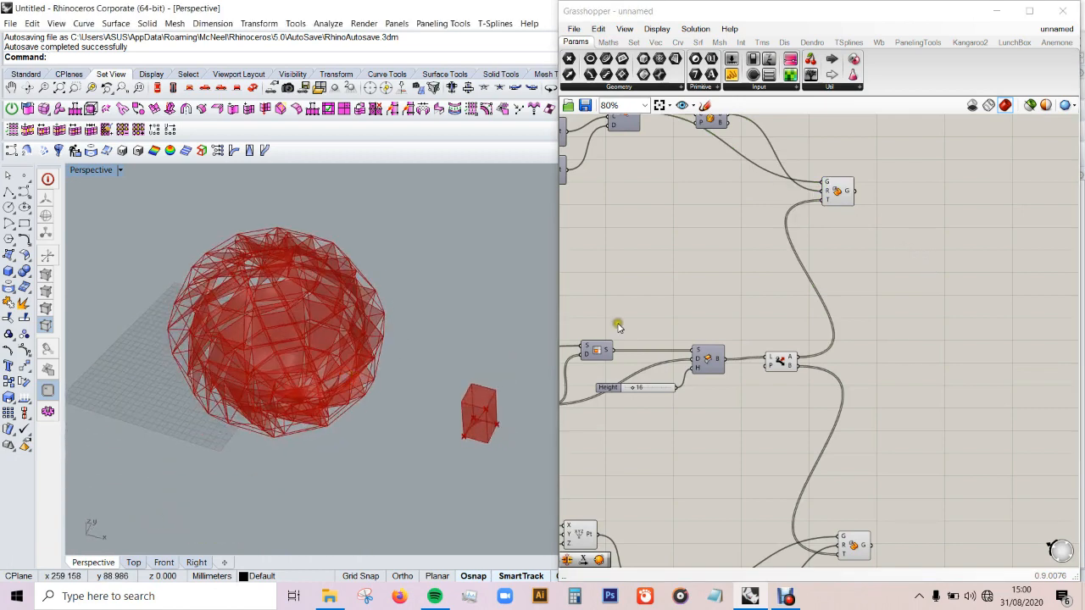
Step: Add a Brep Join component beyond the two Box Morph components
scroll(619, 328, down, 1)
scroll(816, 330, up, 1)
double_click(897, 341)
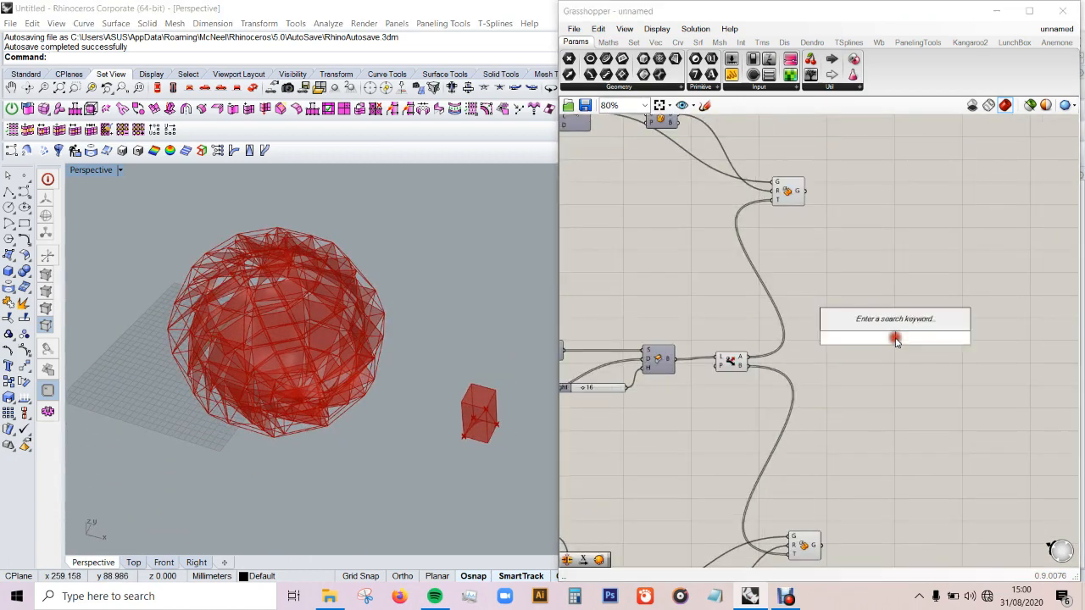
text(bre)
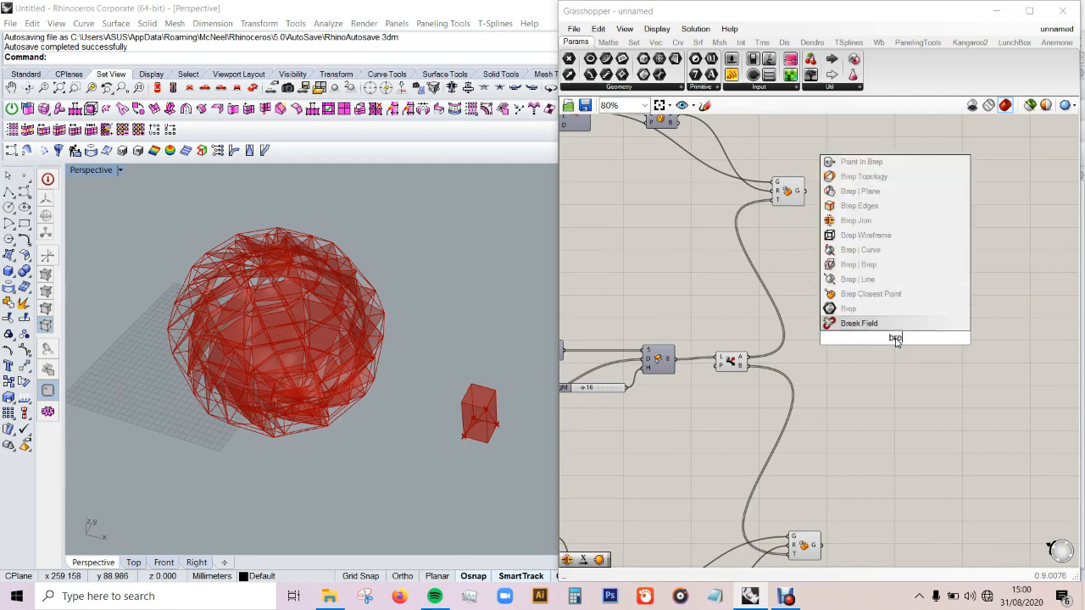
text(p)
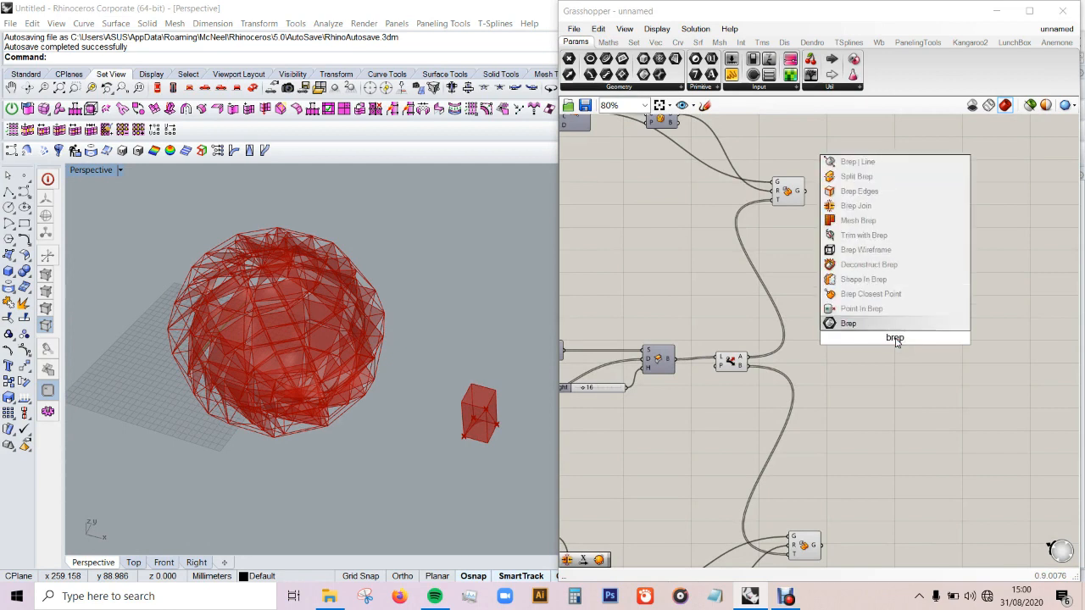
text( joi)
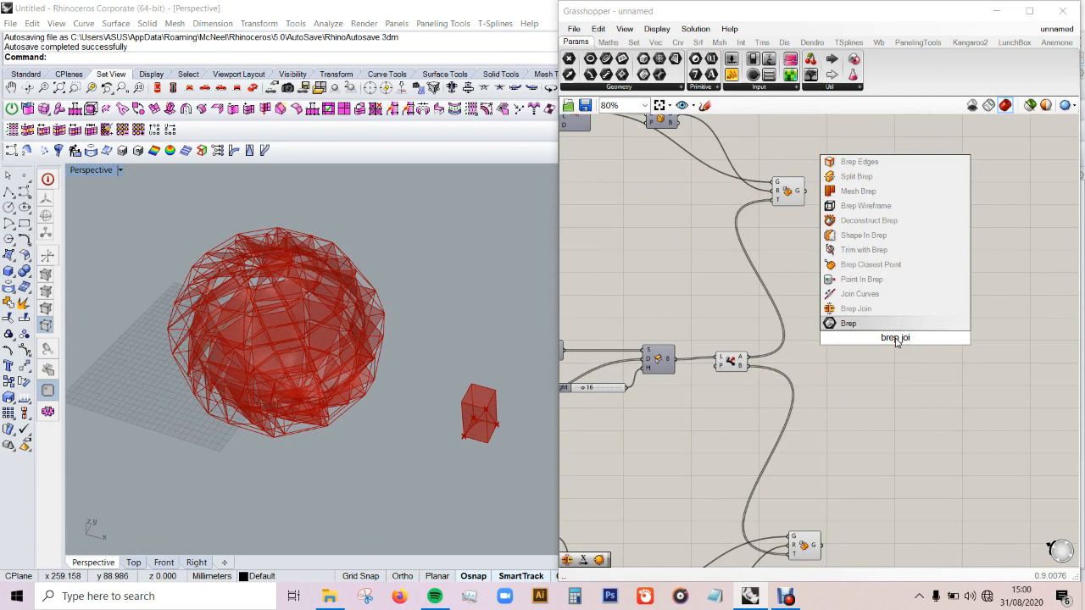
click(895, 312)
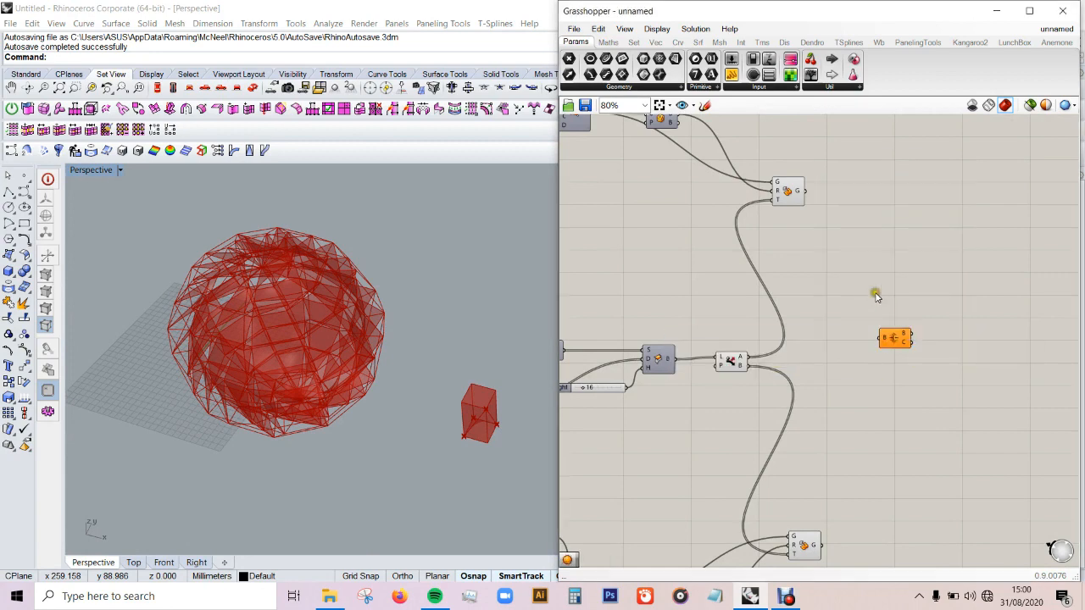
Step: Connect the G outputs of both Box Morph components to the B input of Brep Join
drag(878, 329, 881, 333)
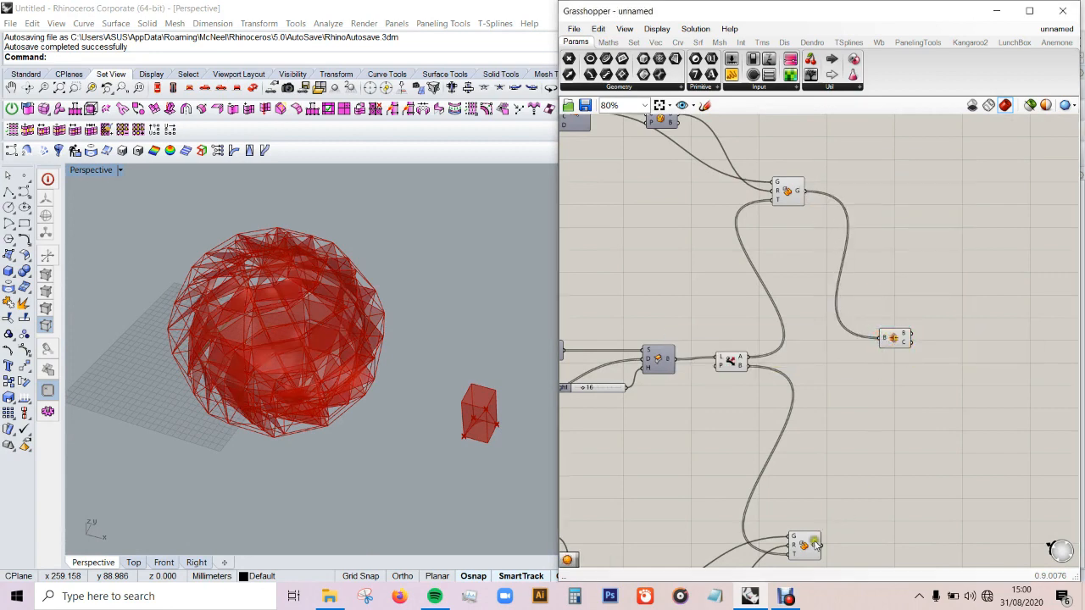
drag(862, 422, 881, 338)
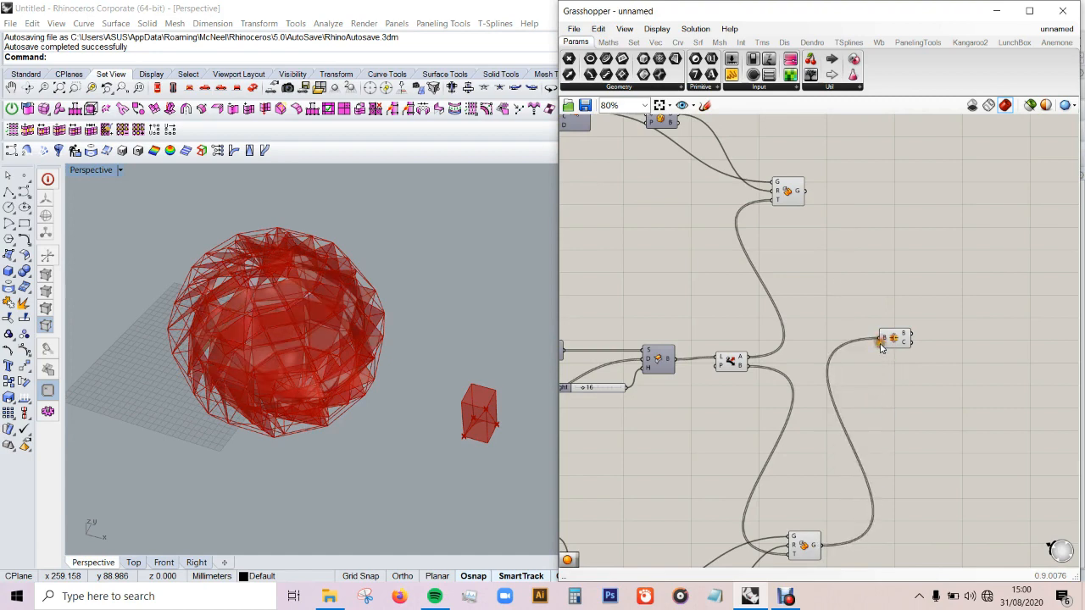
shift+drag(858, 252, 926, 346)
click(942, 376)
Step: Turn off the preview of every component upstream of Brep Join
right_drag(282, 368, 304, 317)
scroll(472, 366, down, 4)
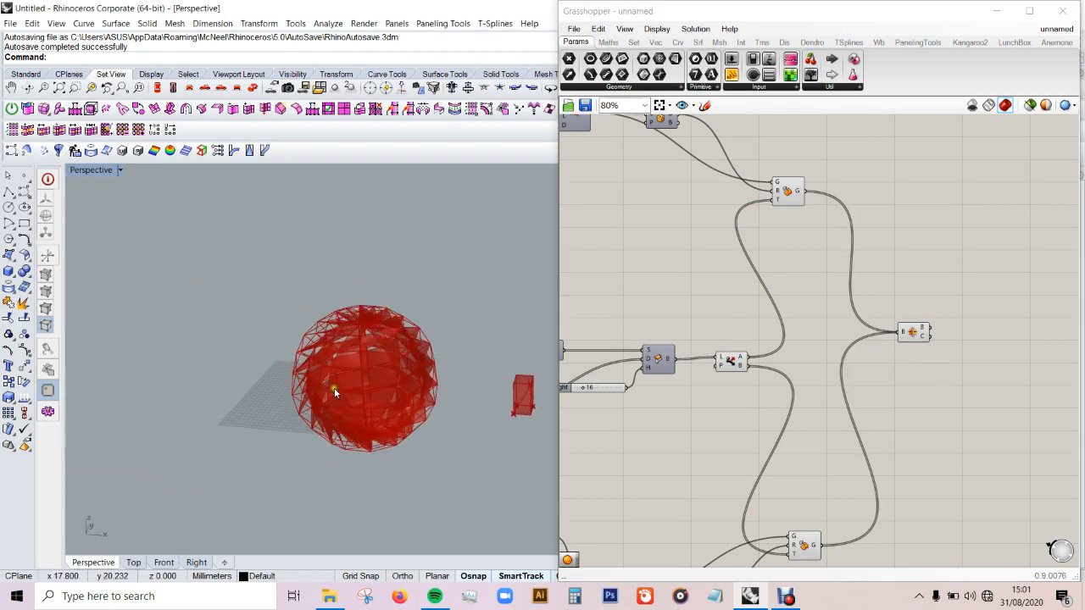
scroll(440, 402, up, 5)
scroll(876, 284, down, 6)
drag(851, 193, 695, 472)
drag(855, 208, 563, 492)
middle_click(677, 376)
click(710, 350)
click(933, 329)
Step: Bake the Brep Join result into the Rhino model
right_drag(393, 328, 343, 300)
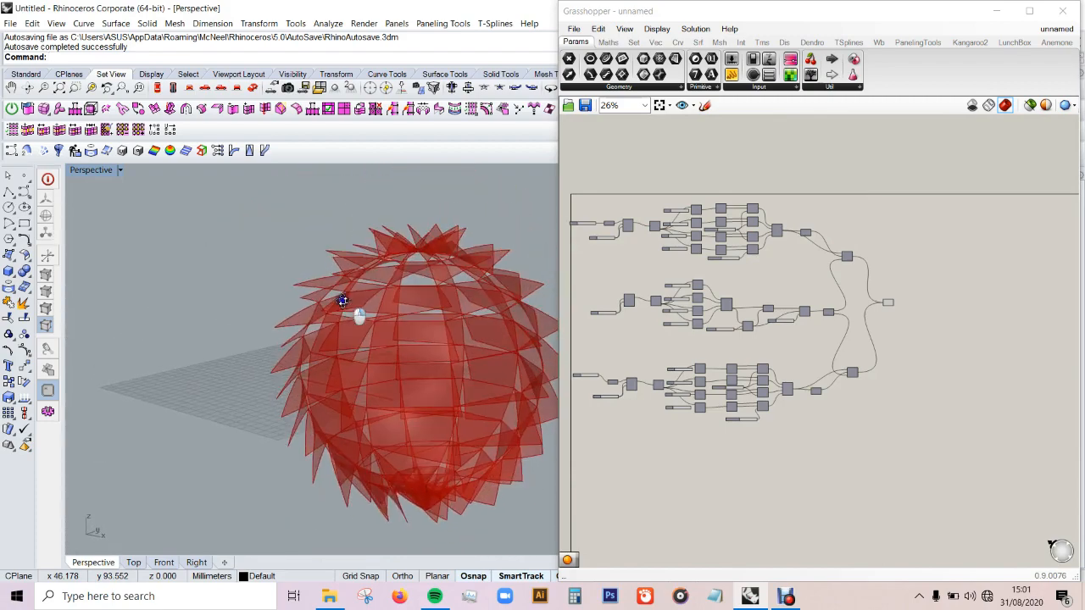
scroll(377, 361, up, 10)
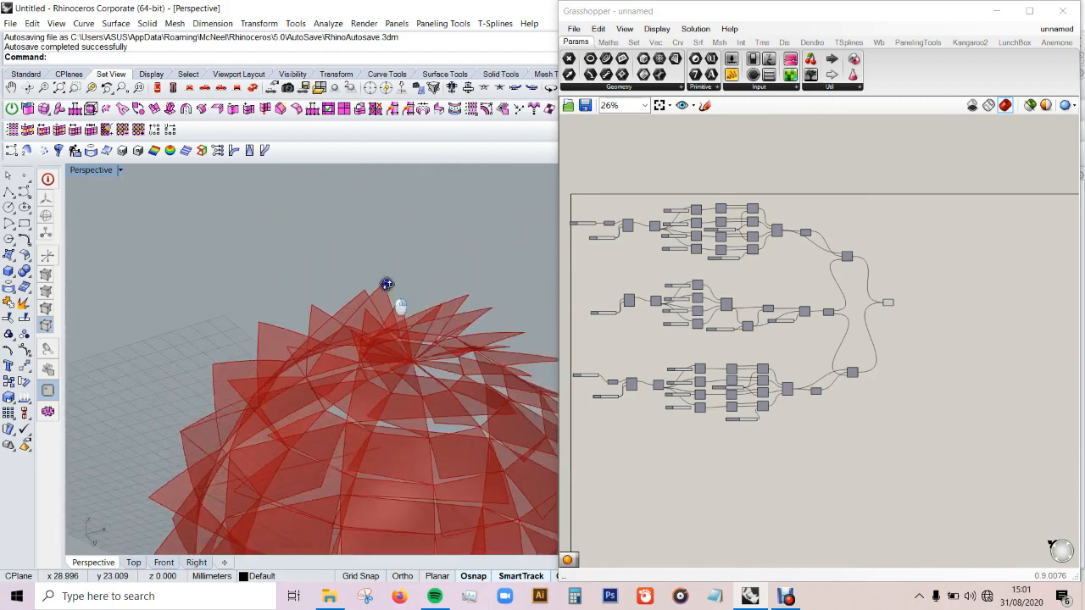
scroll(398, 418, down, 5)
scroll(444, 373, down, 4)
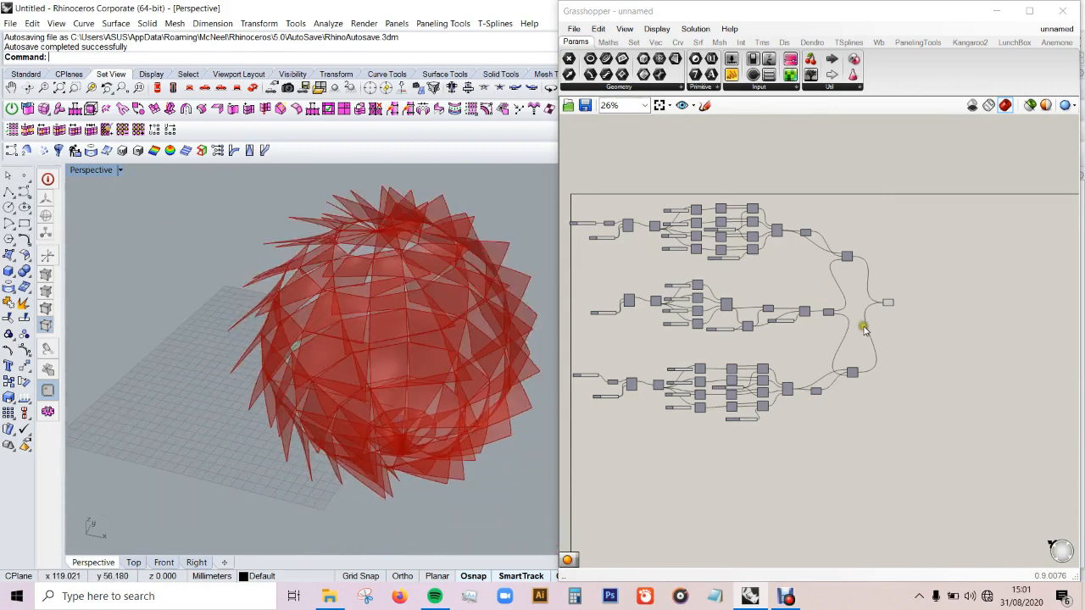
scroll(892, 306, up, 7)
click(878, 293)
middle_click(875, 293)
click(905, 320)
click(930, 375)
Step: Examine the baked panels in the Perspective view and review the definition's surface box, Dispatch and Box Morph branches
right_drag(416, 398, 472, 351)
right_drag(489, 305, 443, 395)
scroll(930, 328, down, 4)
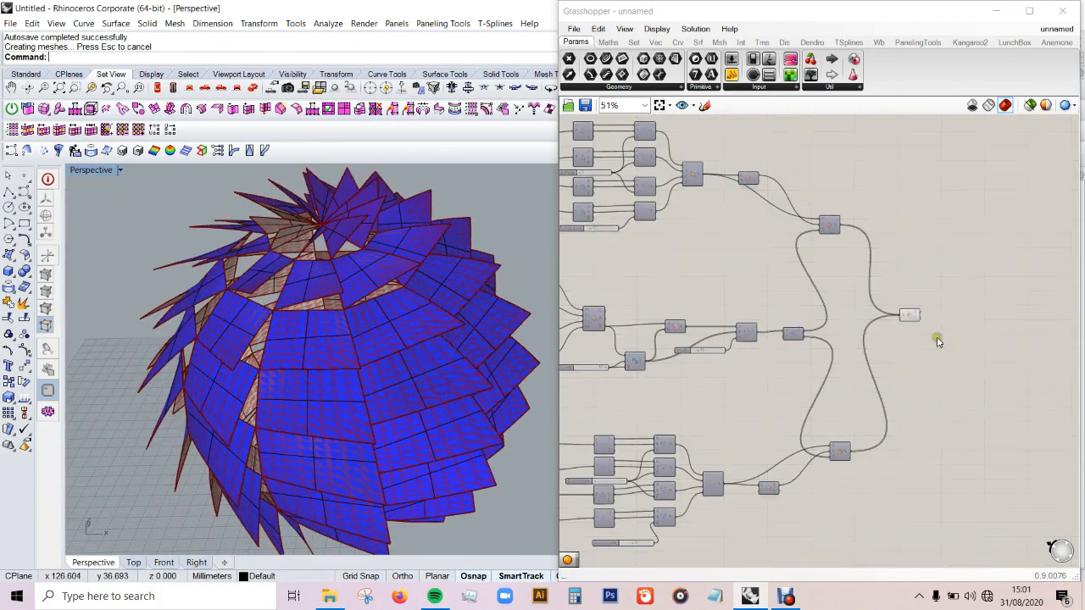
scroll(801, 297, up, 2)
scroll(952, 322, down, 3)
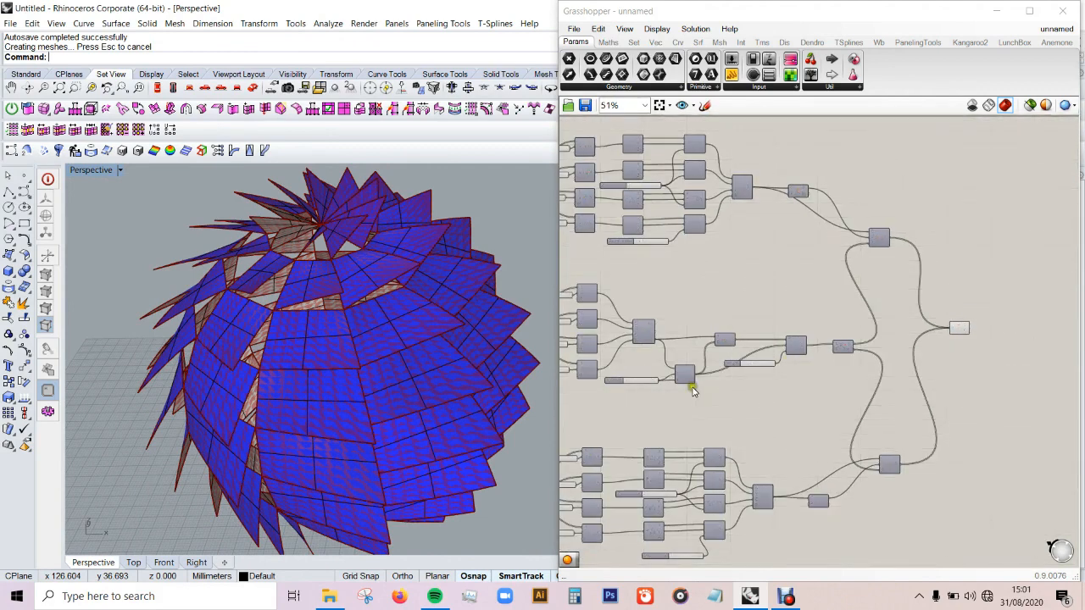
scroll(808, 347, up, 4)
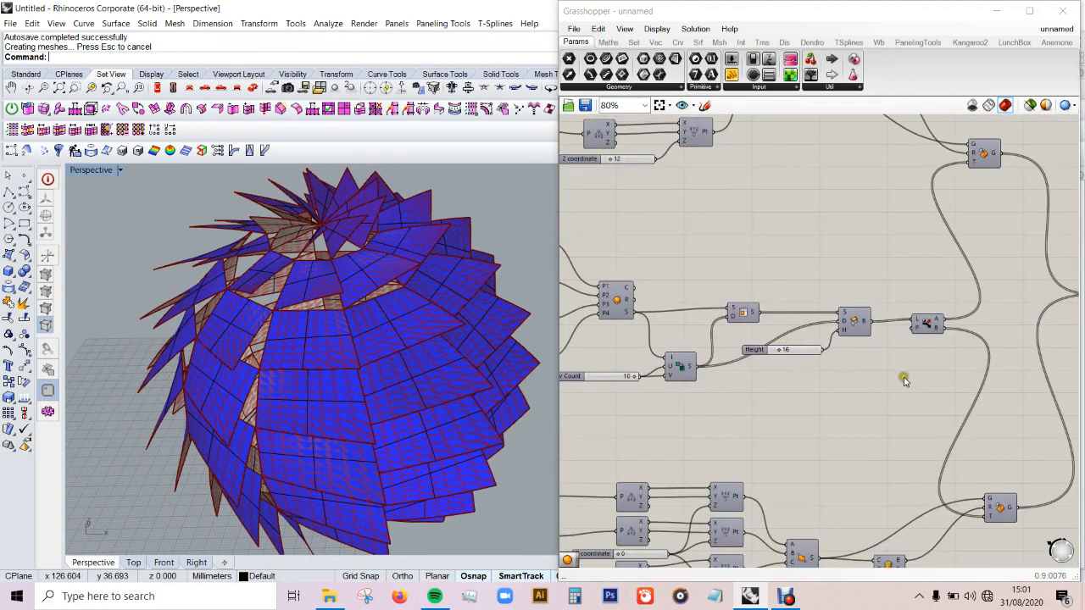
scroll(903, 380, down, 3)
scroll(1017, 339, up, 3)
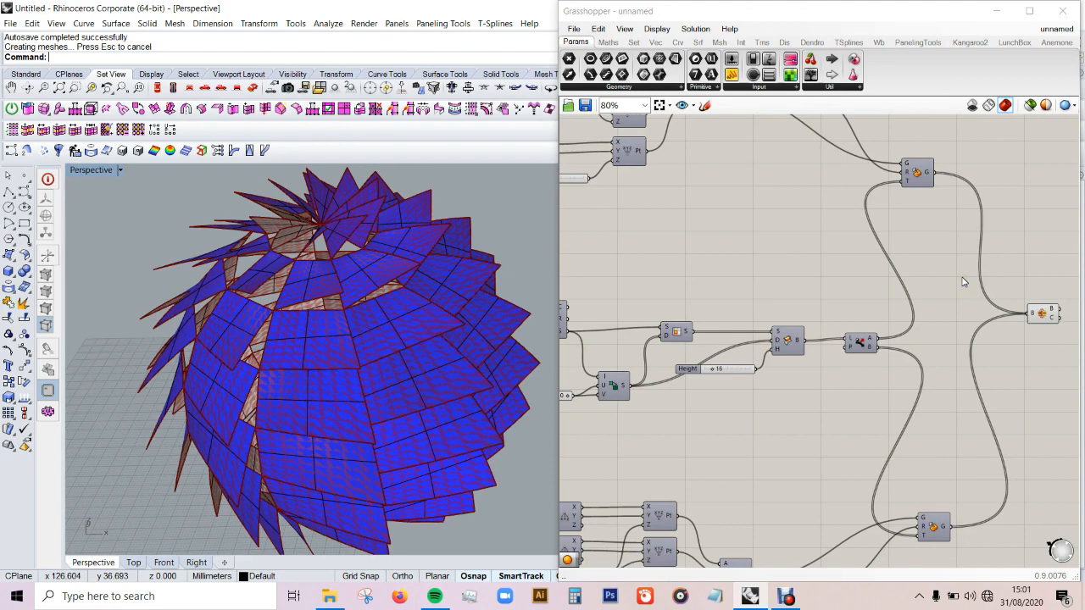
scroll(995, 291, down, 2)
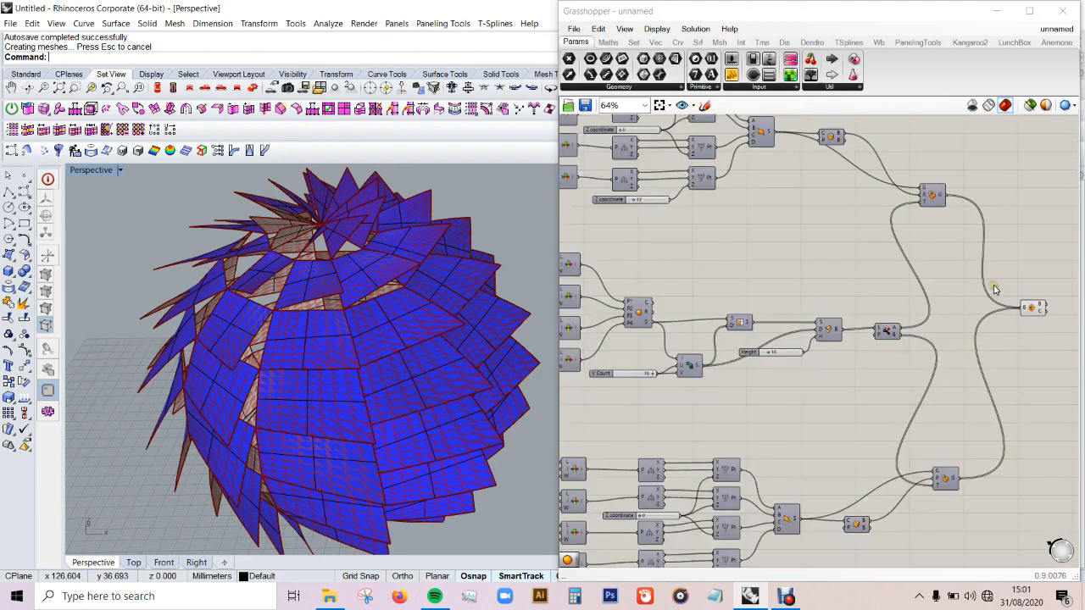
scroll(857, 503, up, 1)
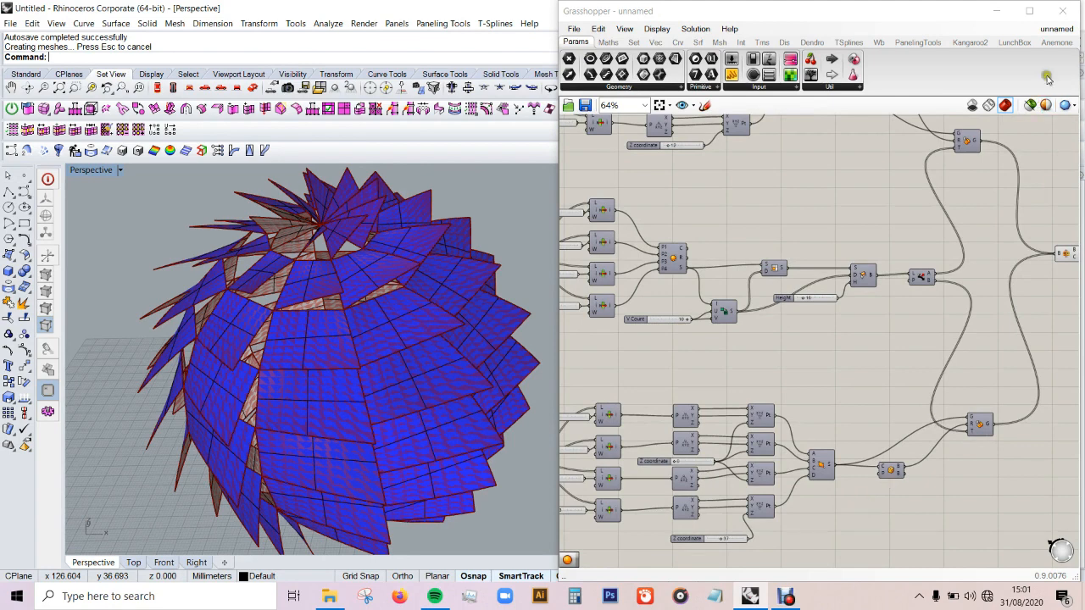
Step: Close the Grasshopper window and orbit around the baked panel sphere in Rhino
click(1064, 14)
click(543, 318)
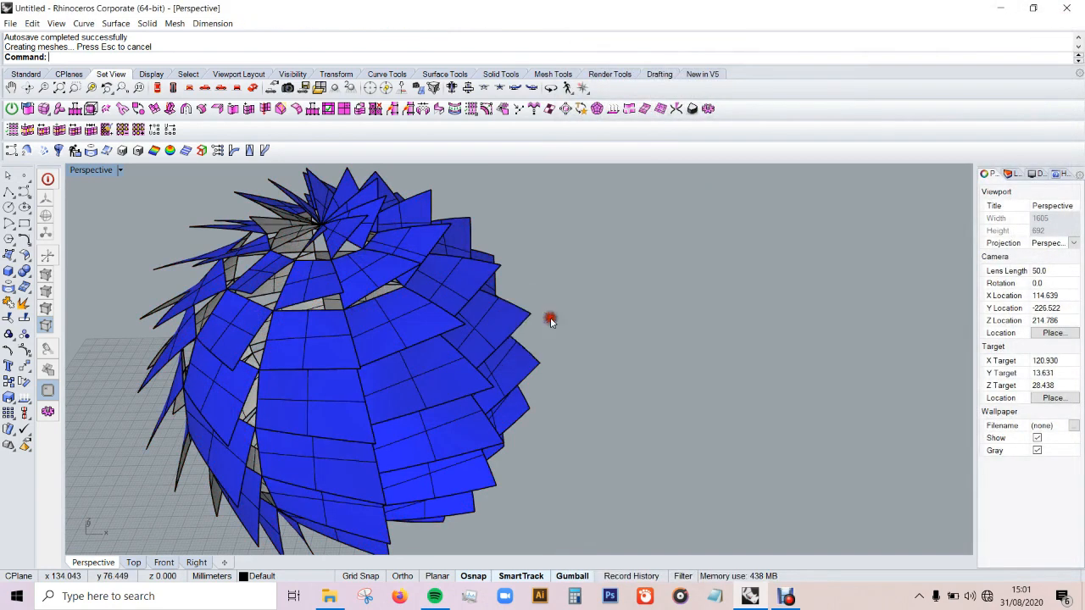
right_drag(625, 329, 472, 373)
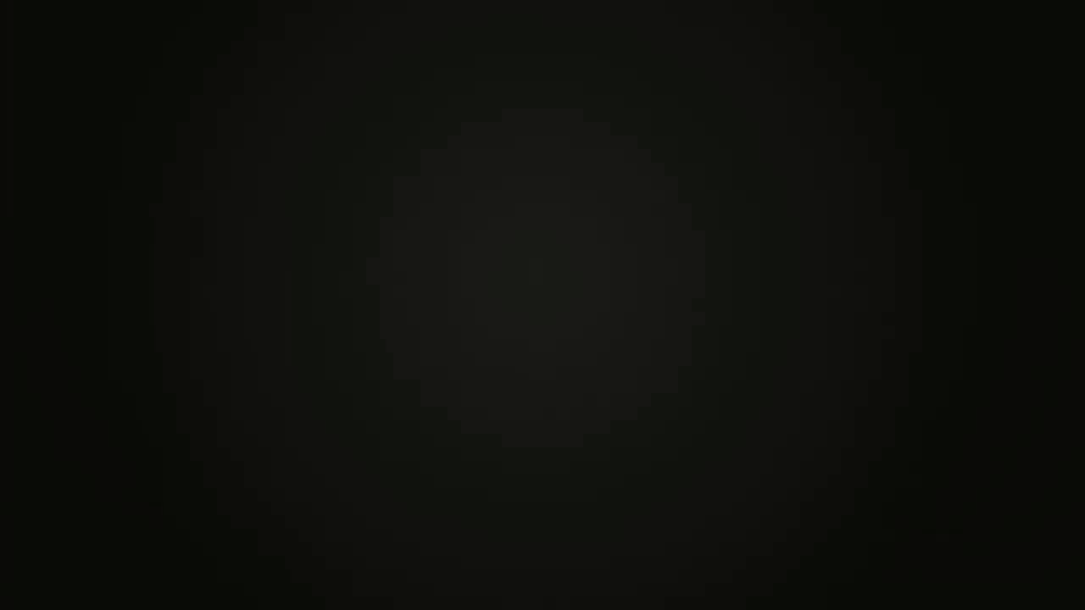